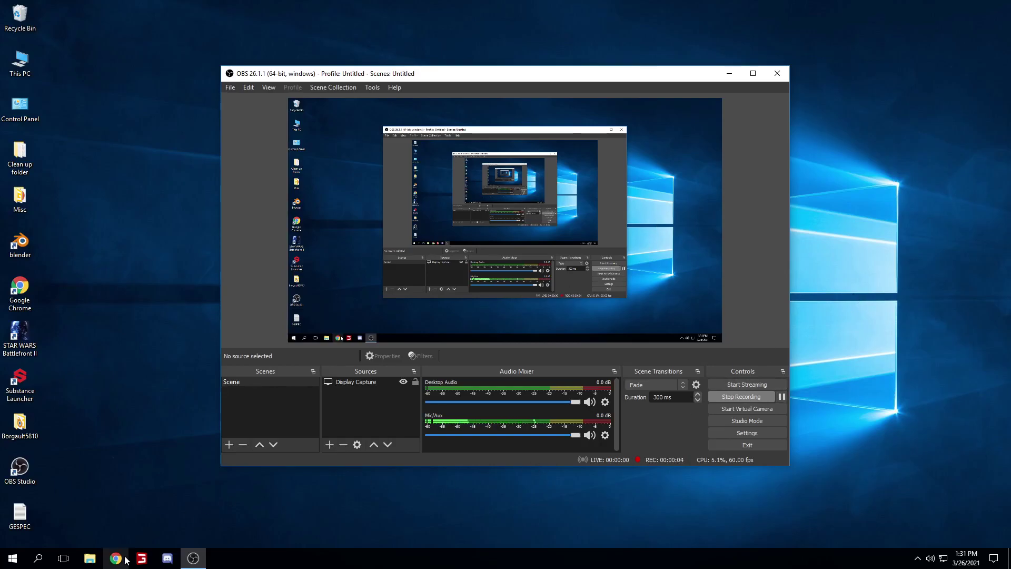
Switch to Blender and inspect the rounded cube's mesh in Edit Mode and Object Mode
{"action": "left_click", "coordinate": [63, 558]}
{"action": "left_click", "coordinate": [527, 527]}
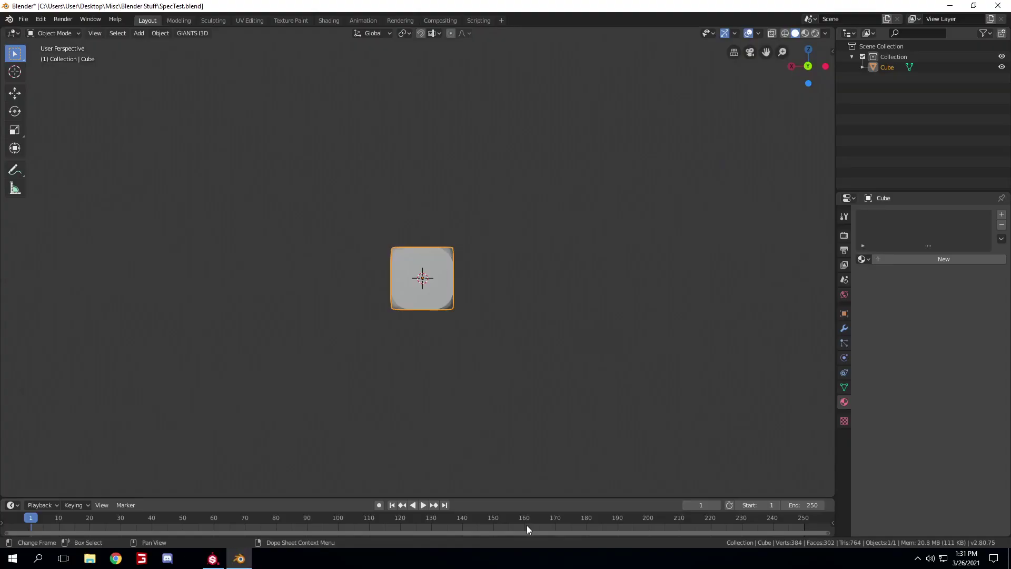
{"action": "scroll", "coordinate": [642, 329], "scroll_direction": "up", "scroll_amount": 4}
{"action": "middle_click_drag", "start_coordinate": [643, 329], "coordinate": [625, 359]}
{"action": "key", "text": "Tab"}
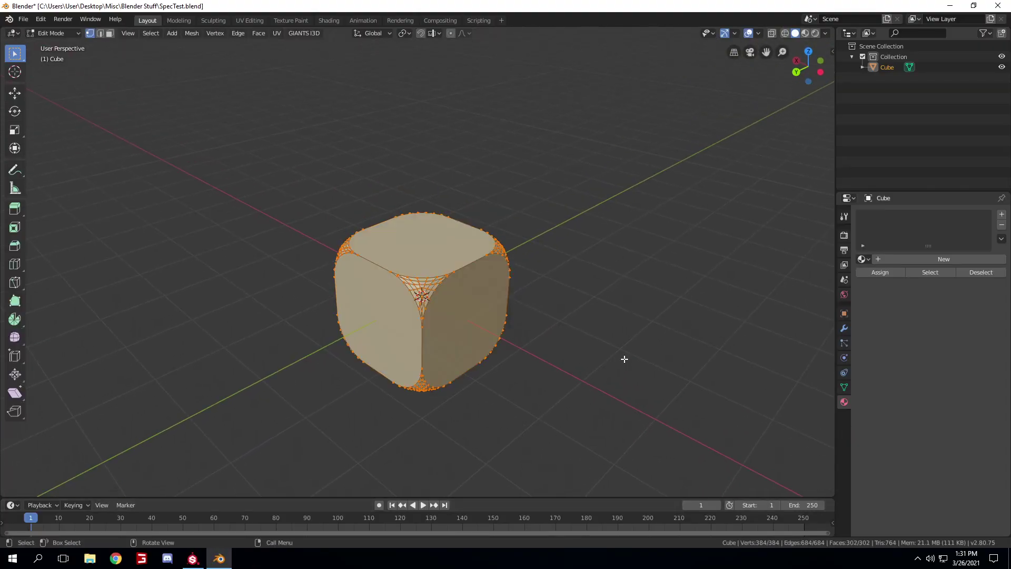
{"action": "key", "text": "Tab"}
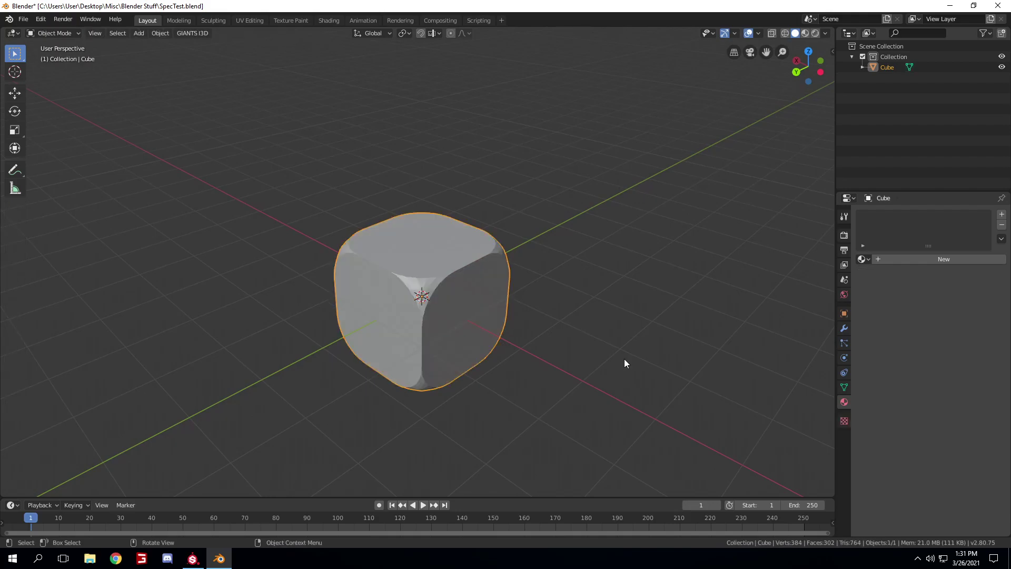
{"action": "key", "text": "Tab"}
{"action": "key", "text": "Tab"}
{"action": "scroll", "coordinate": [526, 320], "scroll_direction": "down", "scroll_amount": 5}
{"action": "scroll", "coordinate": [526, 321], "scroll_direction": "up", "scroll_amount": 6}
{"action": "scroll", "coordinate": [526, 319], "scroll_direction": "down", "scroll_amount": 6}
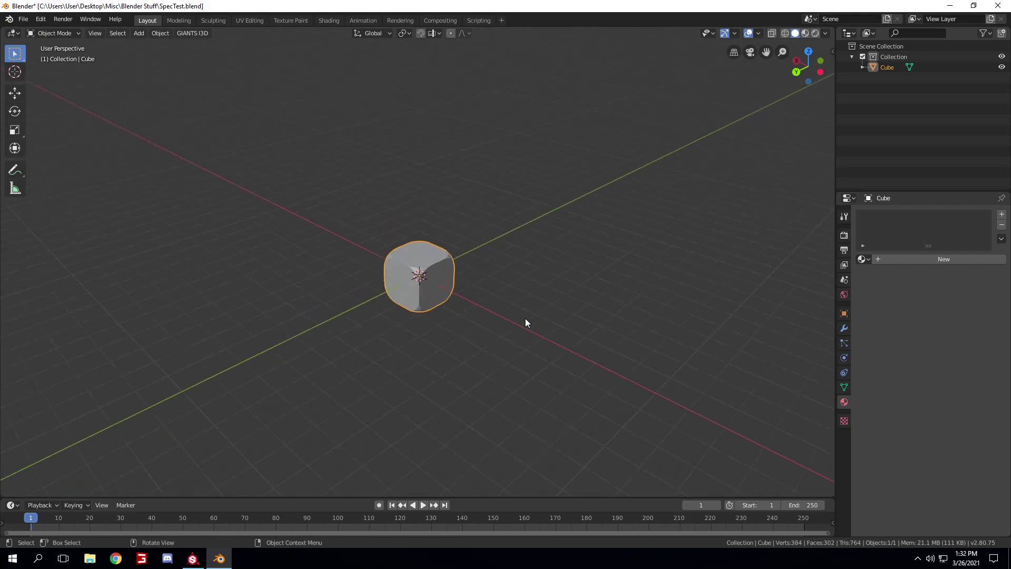
{"action": "scroll", "coordinate": [527, 319], "scroll_direction": "up", "scroll_amount": 5}
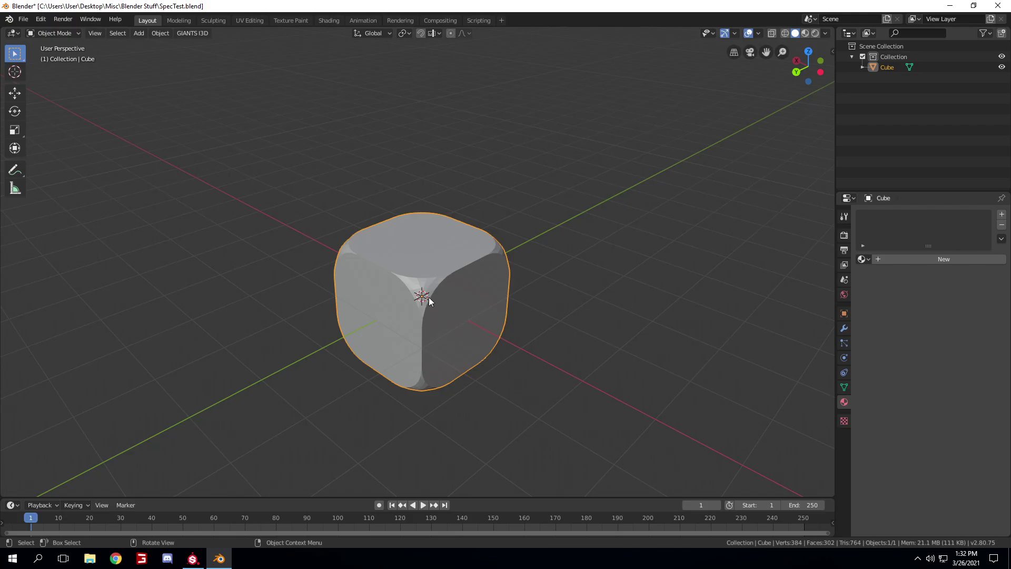
{"action": "scroll", "coordinate": [429, 300], "scroll_direction": "down", "scroll_amount": 2}
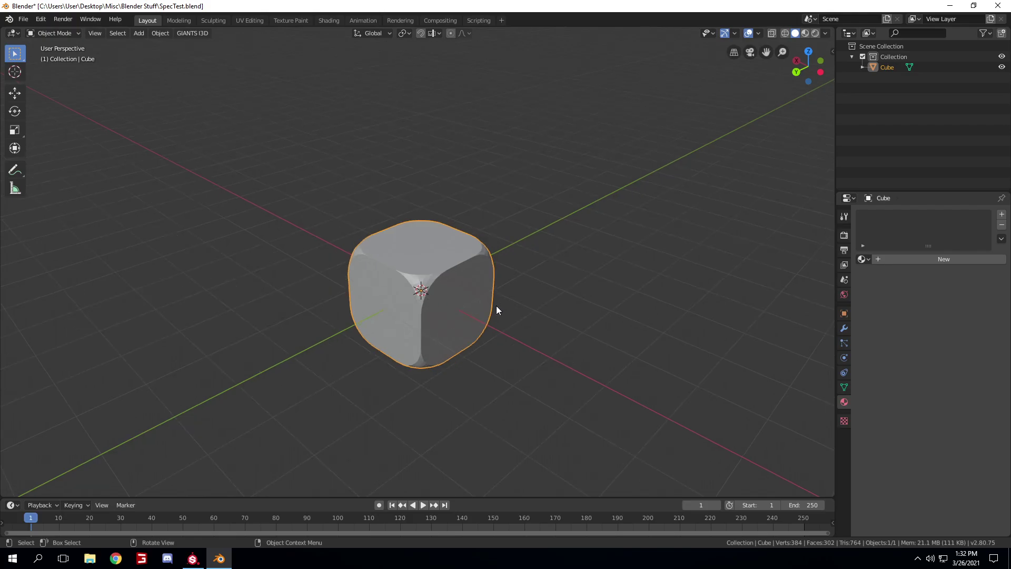
Examine the cube's rounded corners from several sides in Edit Mode
{"action": "middle_click_drag", "start_coordinate": [496, 306], "coordinate": [400, 287]}
{"action": "scroll", "coordinate": [504, 323], "scroll_direction": "up", "scroll_amount": 3}
{"action": "key", "text": "Tab"}
{"action": "key", "text": "Tab"}
{"action": "scroll", "coordinate": [497, 298], "scroll_direction": "down", "scroll_amount": 2}
{"action": "key", "text": "Tab"}
{"action": "scroll", "coordinate": [497, 295], "scroll_direction": "up", "scroll_amount": 4}
{"action": "scroll", "coordinate": [400, 286], "scroll_direction": "down", "scroll_amount": 4}
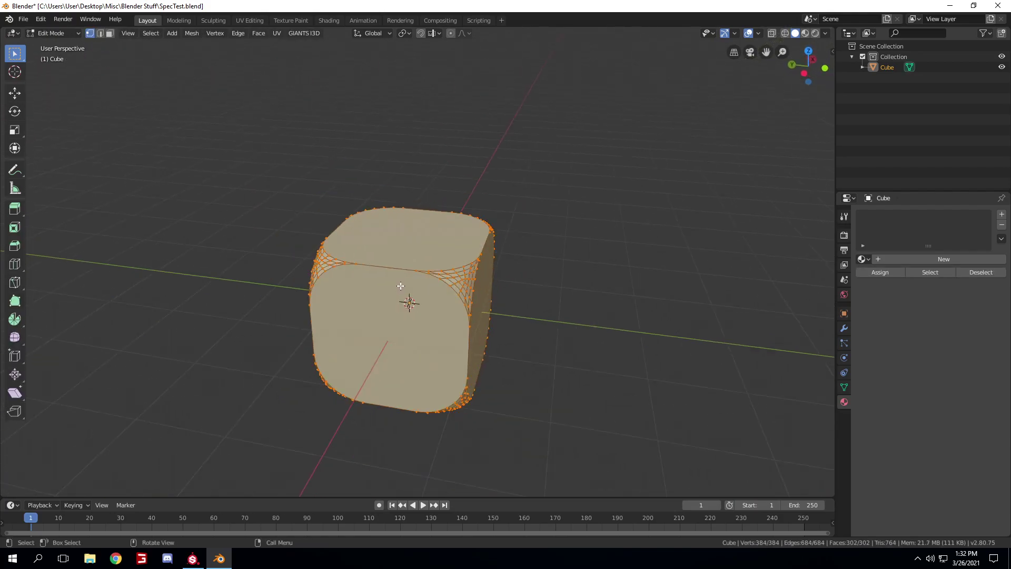
{"action": "middle_click_drag", "start_coordinate": [463, 298], "coordinate": [393, 309]}
{"action": "scroll", "coordinate": [393, 310], "scroll_direction": "up", "scroll_amount": 5}
{"action": "scroll", "coordinate": [470, 303], "scroll_direction": "down", "scroll_amount": 3}
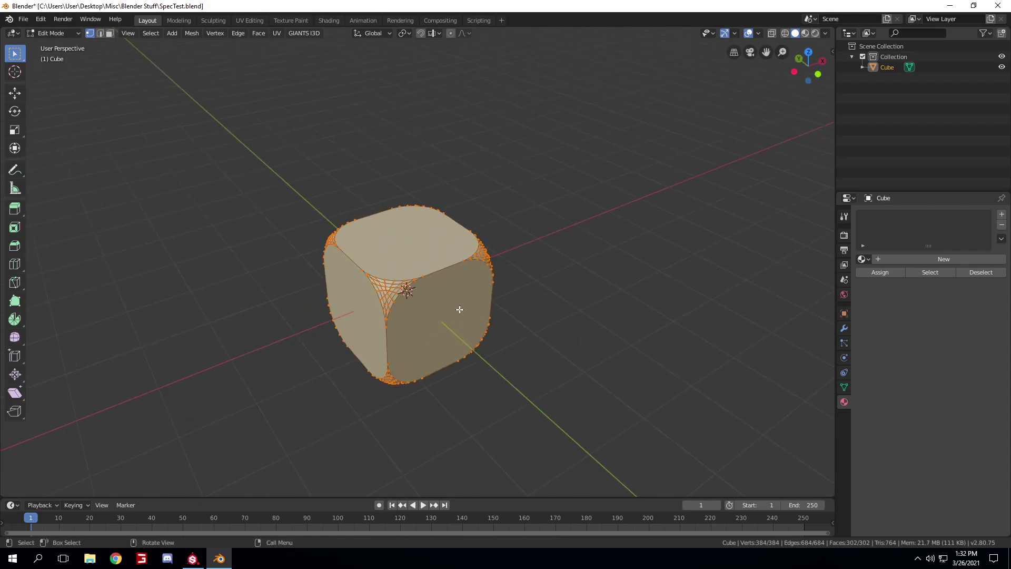
{"action": "middle_click_drag", "start_coordinate": [458, 310], "coordinate": [546, 275]}
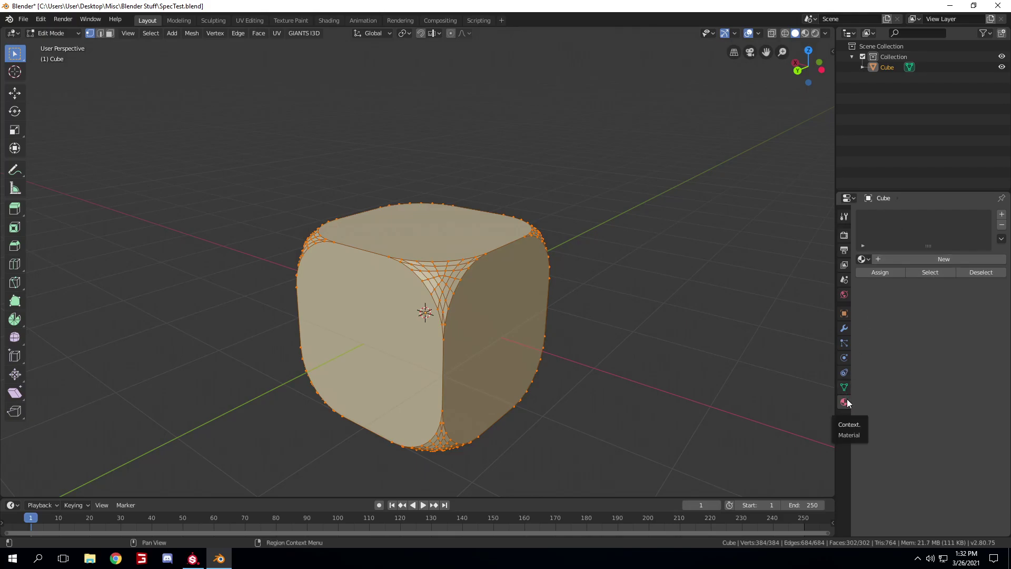
Add a new material to the cube, plus a second slot with a new material named SpecTest, and return to Object Mode
{"action": "left_click", "coordinate": [944, 261]}
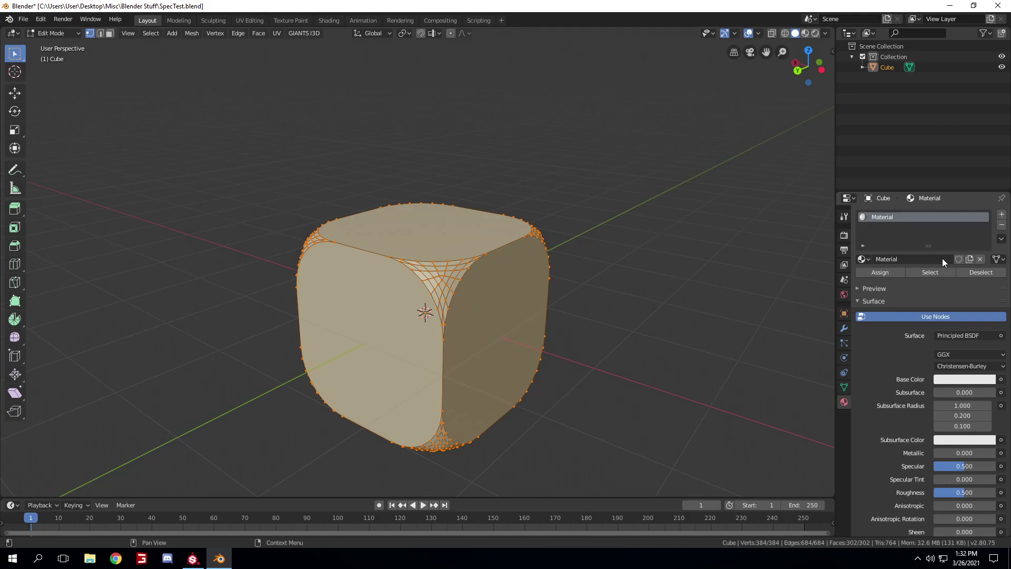
{"action": "left_click", "coordinate": [1004, 218]}
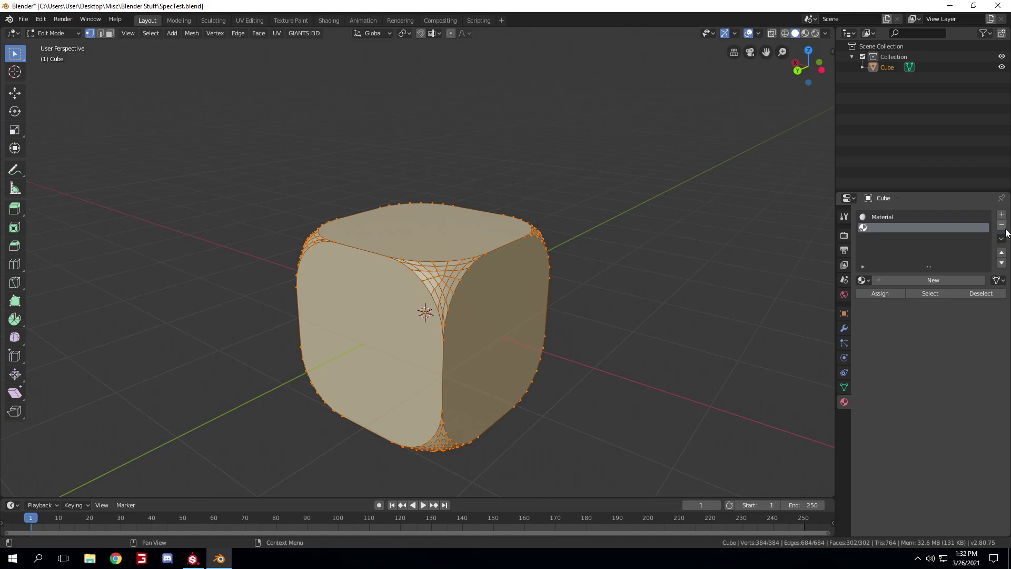
{"action": "left_click", "coordinate": [927, 280]}
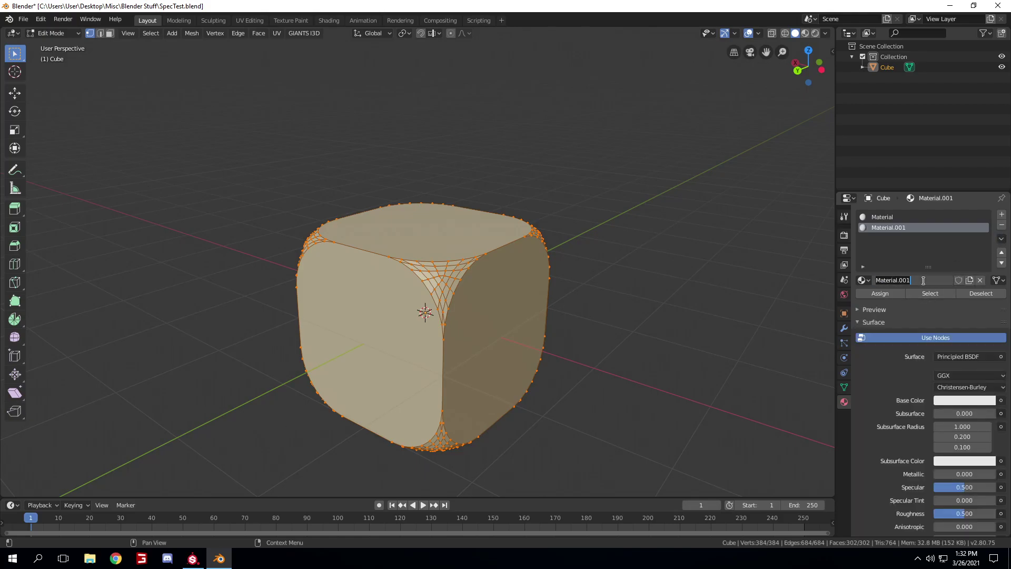
{"action": "type", "text": "SpecTest"}
{"action": "key", "text": "Return"}
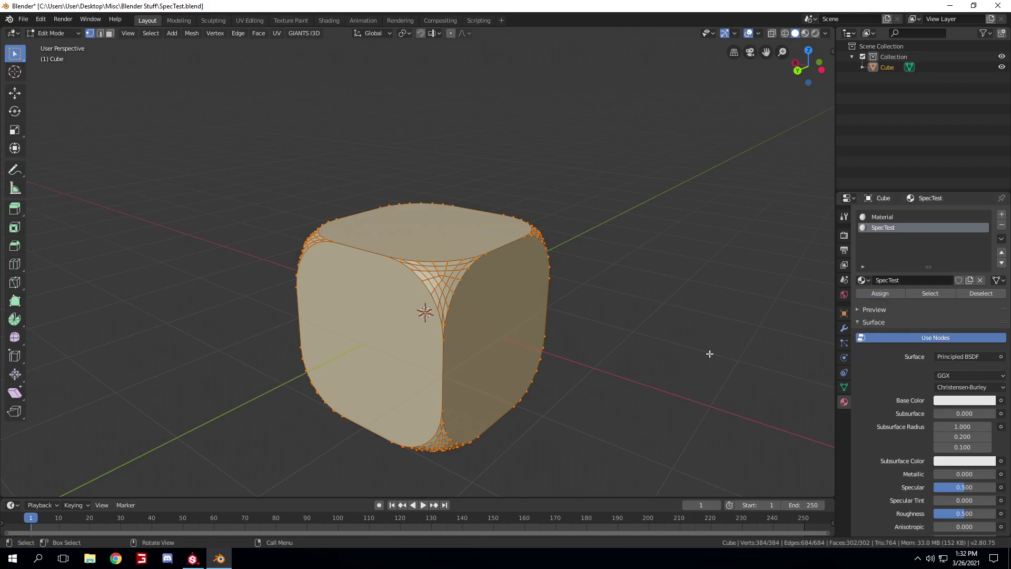
{"action": "key", "text": "Tab"}
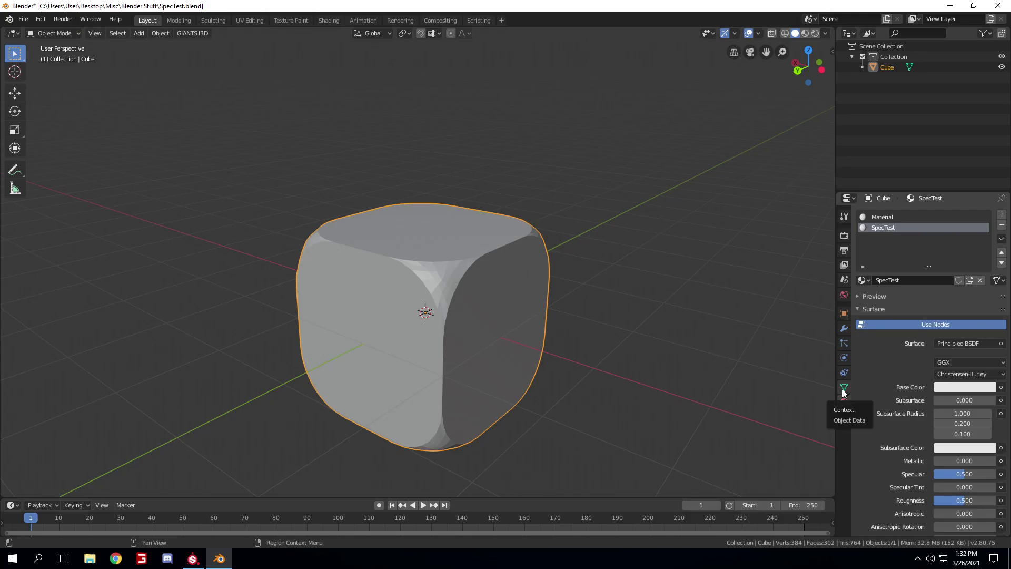
Remove the existing UVMap from the cube's mesh data
{"action": "left_click", "coordinate": [845, 389]}
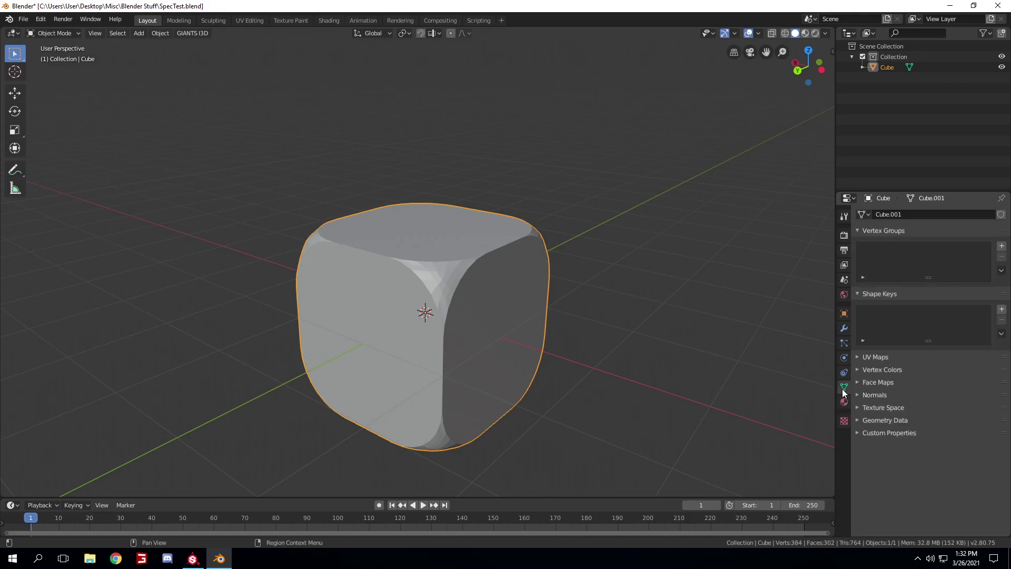
{"action": "left_click", "coordinate": [868, 357]}
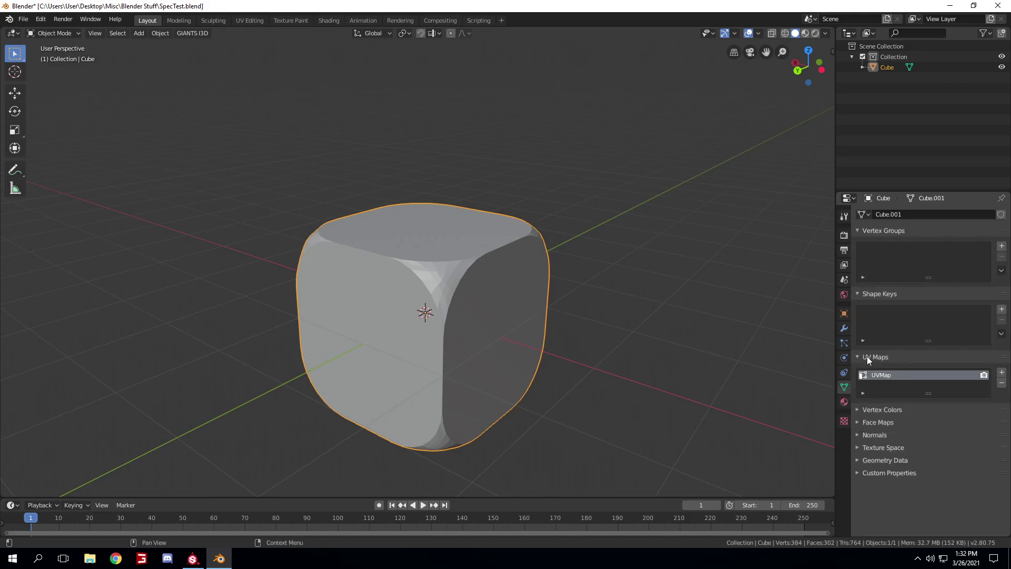
{"action": "left_click", "coordinate": [1002, 384]}
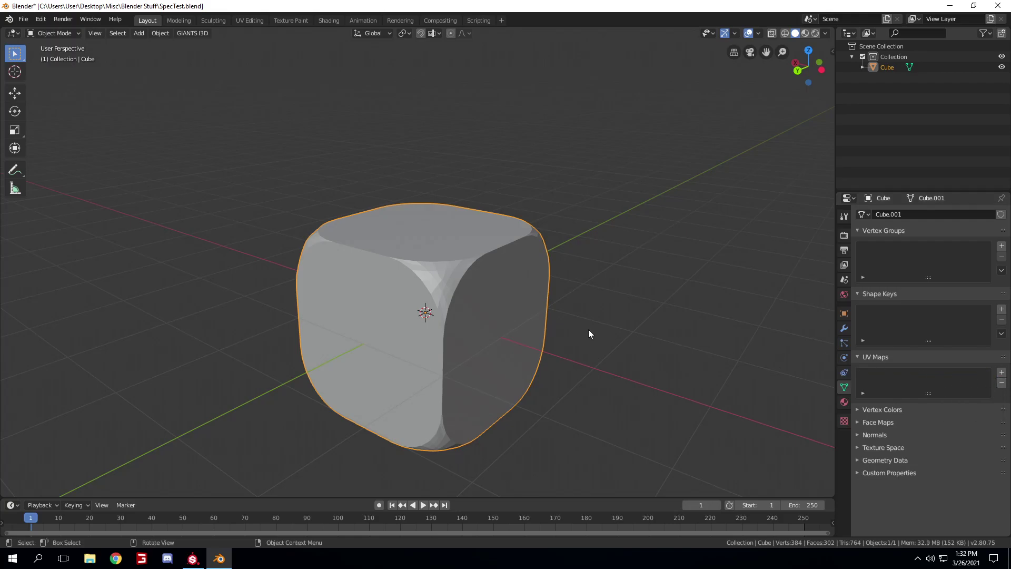
{"action": "scroll", "coordinate": [588, 332], "scroll_direction": "down", "scroll_amount": 3}
{"action": "scroll", "coordinate": [589, 331], "scroll_direction": "up", "scroll_amount": 3}
In the UV Editing workspace, select the whole cube mesh and unwrap it with Smart UV Project at angle limit 66 and island margin 0
{"action": "left_click", "coordinate": [251, 20]}
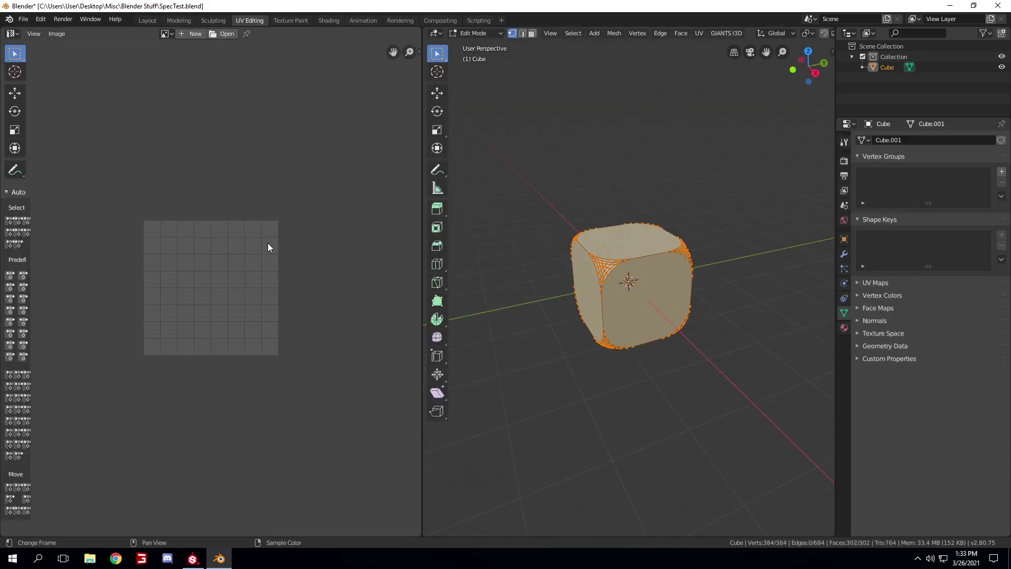
{"action": "left_click", "coordinate": [699, 38]}
{"action": "left_click", "coordinate": [700, 33]}
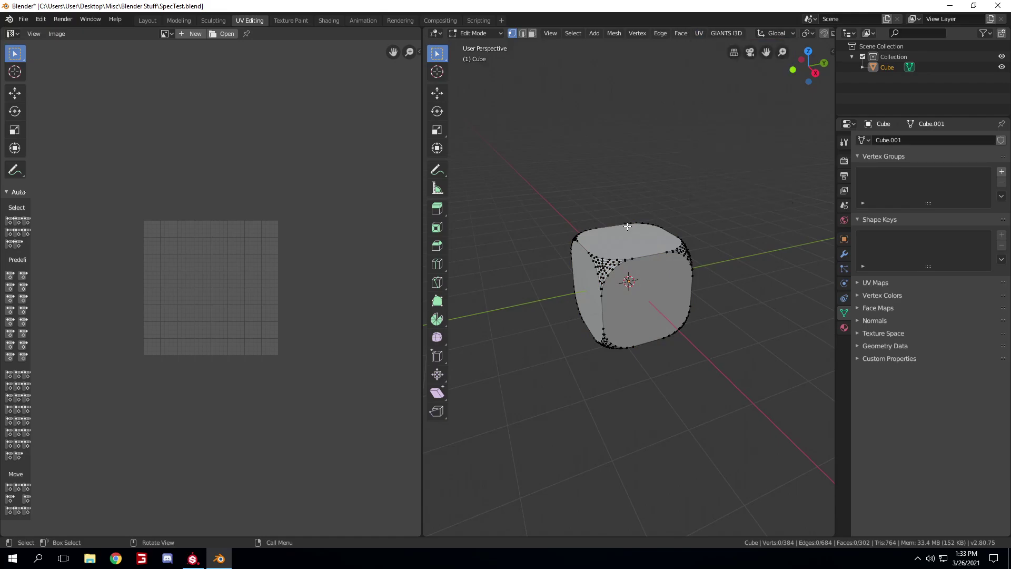
{"action": "key", "text": "a"}
{"action": "left_click", "coordinate": [701, 33]}
{"action": "left_click", "coordinate": [730, 71]}
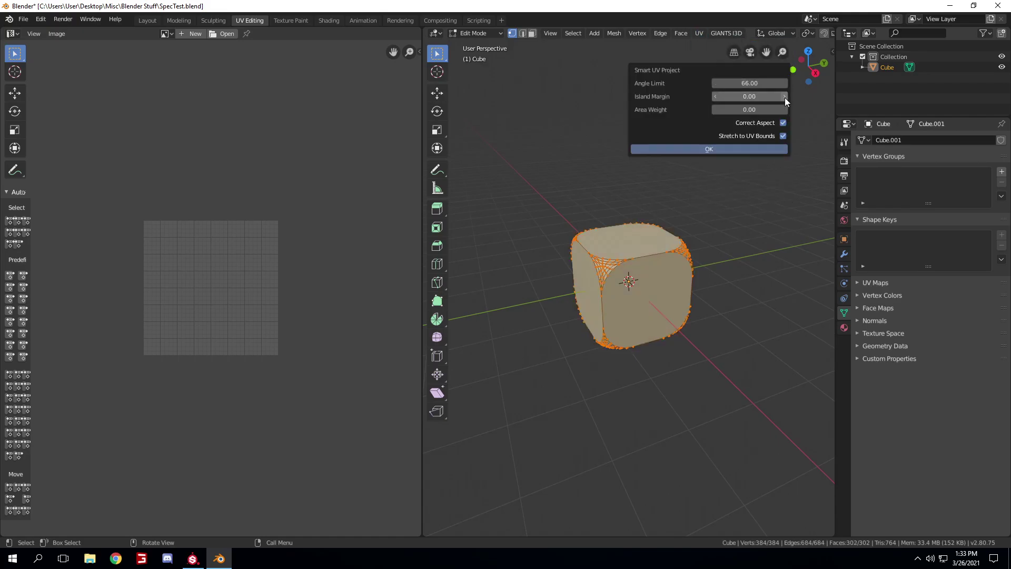
{"action": "left_click", "coordinate": [750, 147]}
{"action": "scroll", "coordinate": [196, 295], "scroll_direction": "down", "scroll_amount": 1}
{"action": "scroll", "coordinate": [196, 295], "scroll_direction": "up", "scroll_amount": 4}
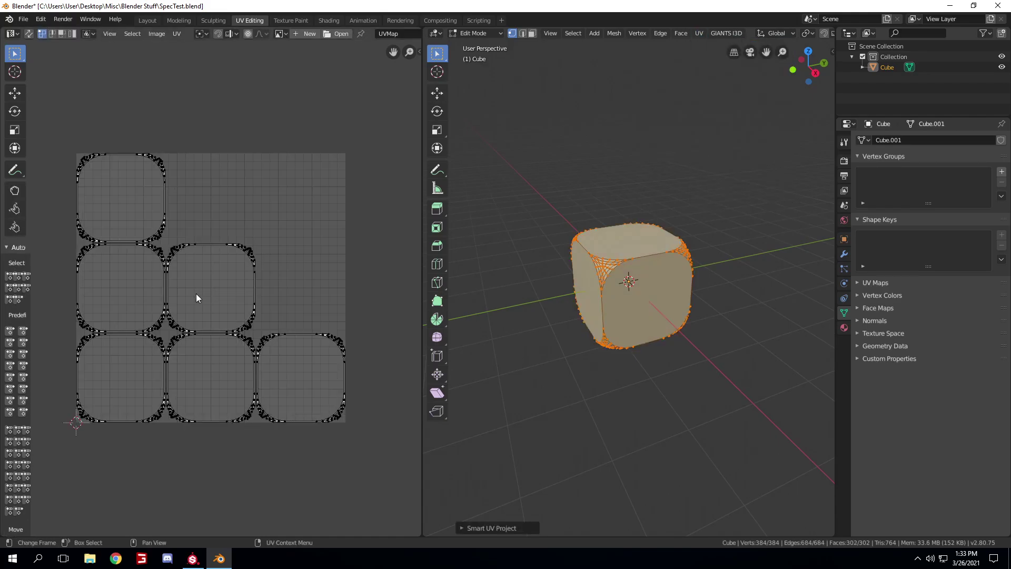
{"action": "scroll", "coordinate": [196, 295], "scroll_direction": "up", "scroll_amount": 1}
{"action": "scroll", "coordinate": [196, 295], "scroll_direction": "down", "scroll_amount": 4}
{"action": "scroll", "coordinate": [196, 293], "scroll_direction": "up", "scroll_amount": 4}
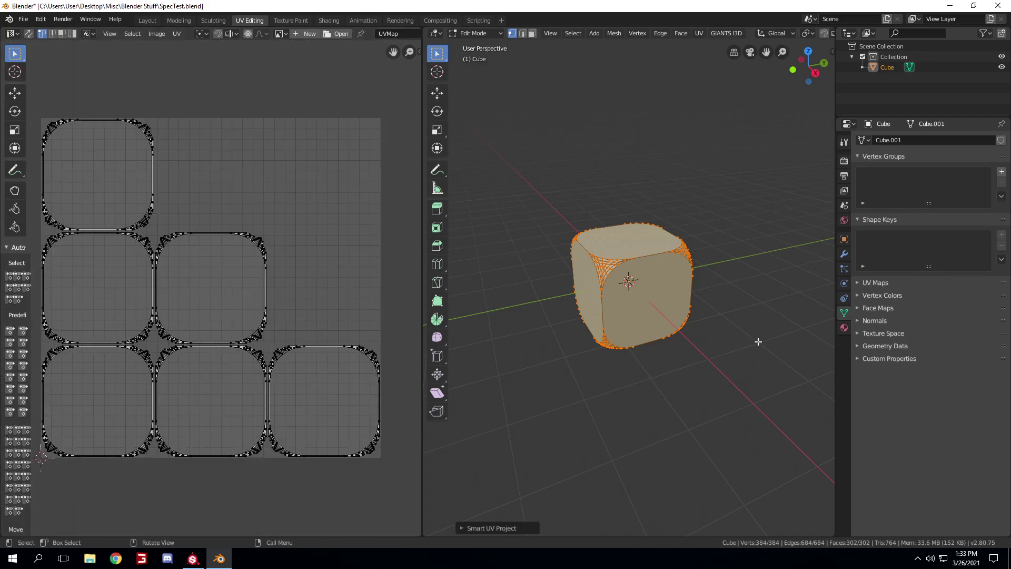
Delete the UV map generated by Smart UV Project from the cube
{"action": "left_click", "coordinate": [935, 282]}
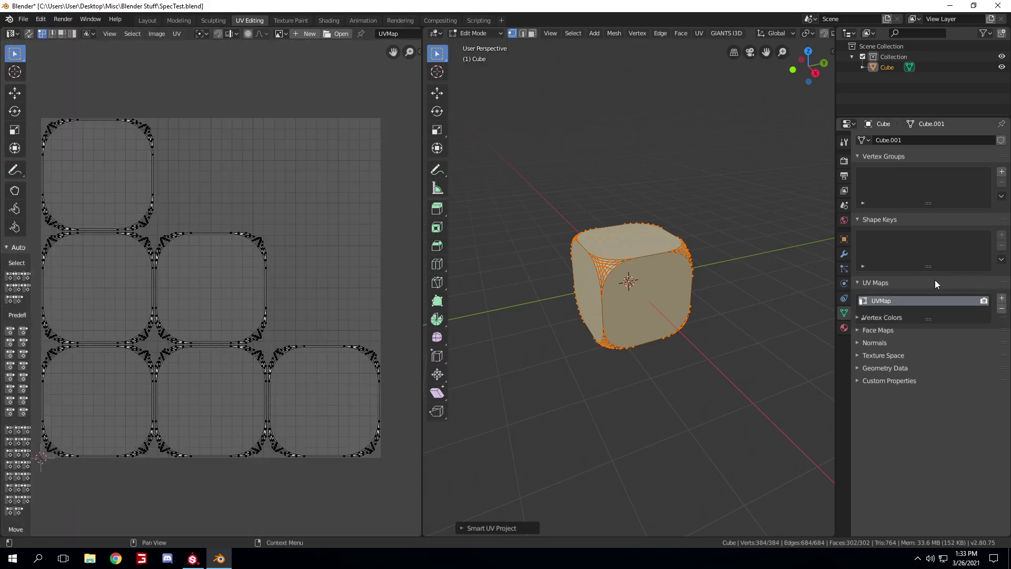
{"action": "left_click", "coordinate": [1002, 309]}
{"action": "scroll", "coordinate": [553, 294], "scroll_direction": "down", "scroll_amount": 2}
{"action": "scroll", "coordinate": [553, 294], "scroll_direction": "down", "scroll_amount": 1}
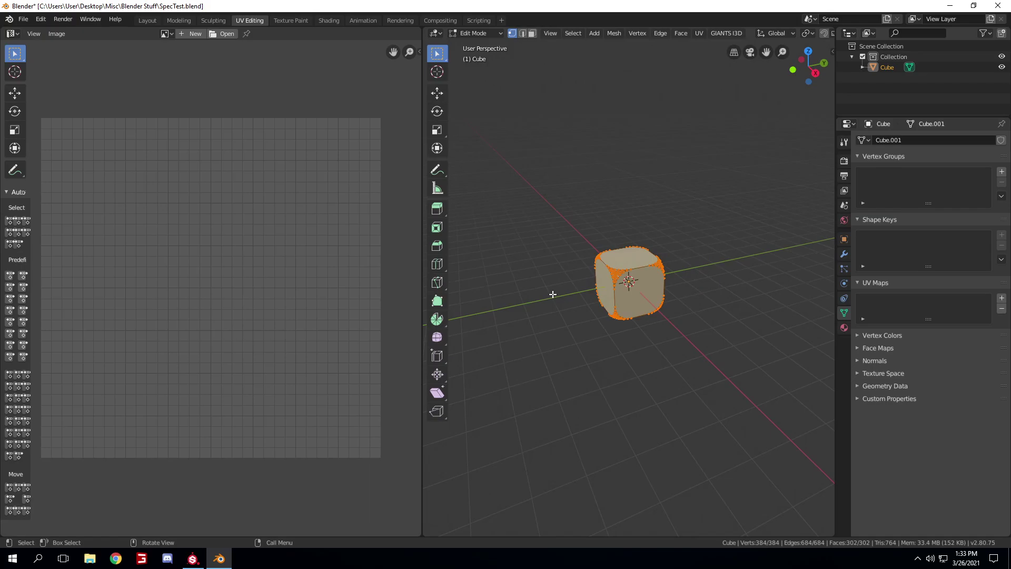
{"action": "scroll", "coordinate": [553, 294], "scroll_direction": "up", "scroll_amount": 4}
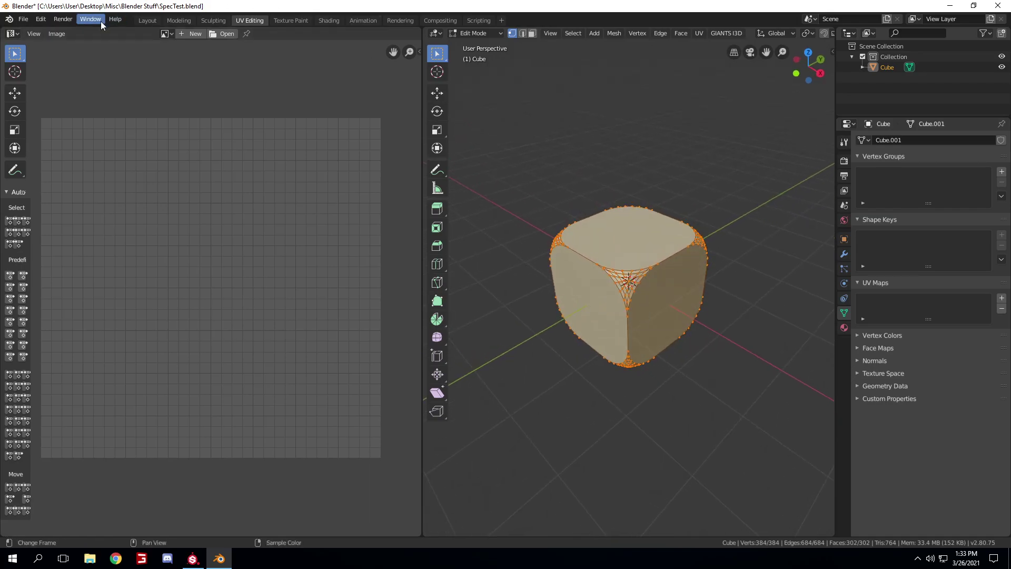
Return to the Layout workspace and save the blend file
{"action": "left_click", "coordinate": [147, 20]}
{"action": "middle_click_drag", "start_coordinate": [442, 223], "coordinate": [431, 258]}
{"action": "scroll", "coordinate": [430, 270], "scroll_direction": "up", "scroll_amount": 2}
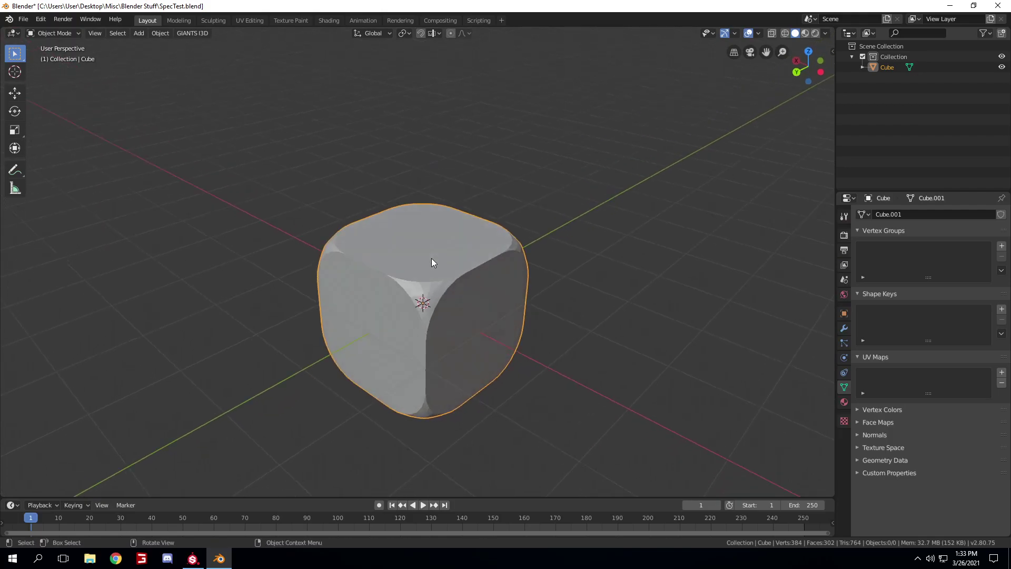
{"action": "left_click", "coordinate": [24, 19]}
{"action": "left_click", "coordinate": [39, 90]}
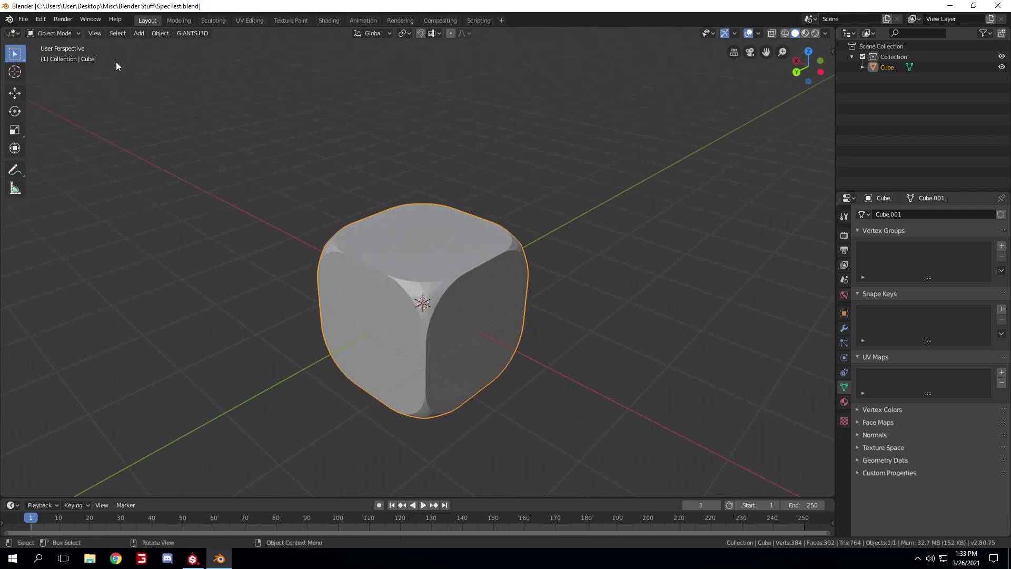
Export the cube in FBX format as SpecTest.fbx to the Desktop folder
{"action": "left_click", "coordinate": [26, 21]}
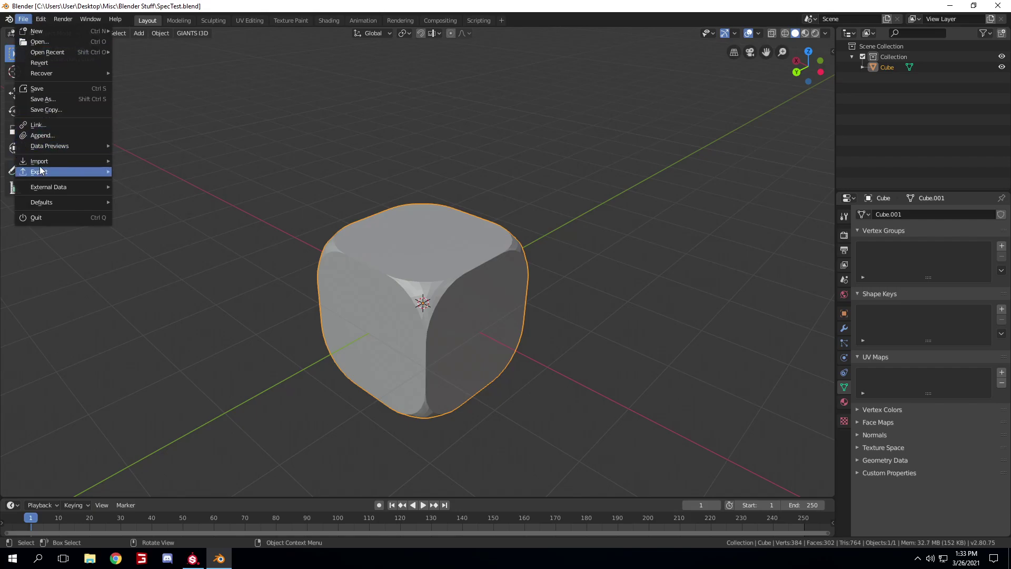
{"action": "mouse_move", "coordinate": [39, 173]}
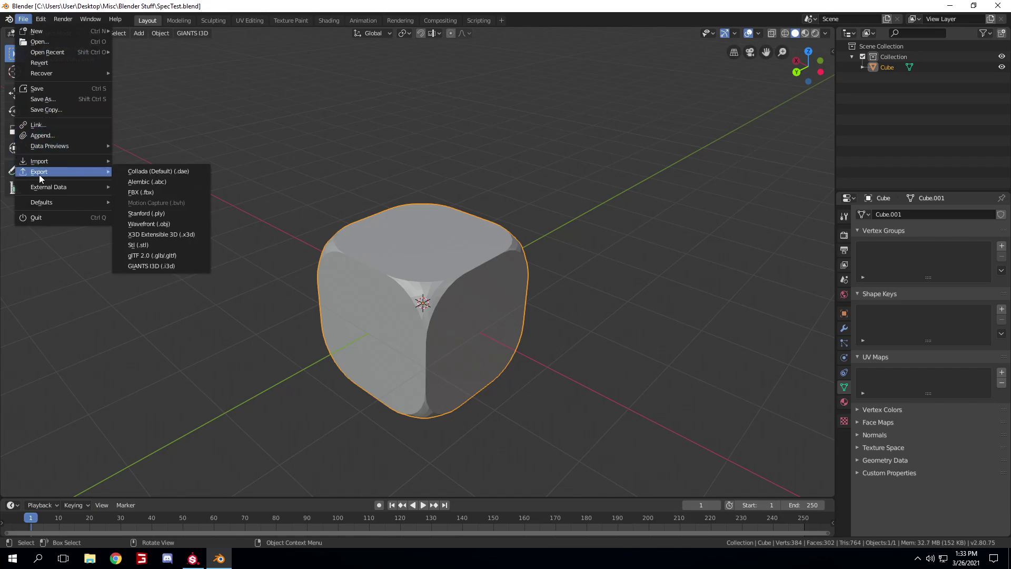
{"action": "left_click", "coordinate": [174, 195]}
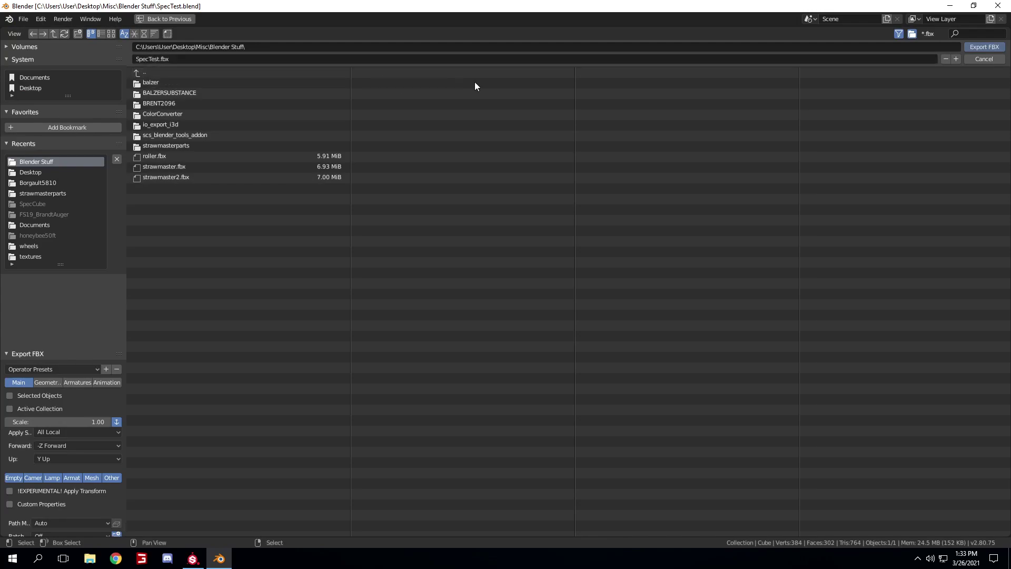
{"action": "left_click", "coordinate": [38, 88]}
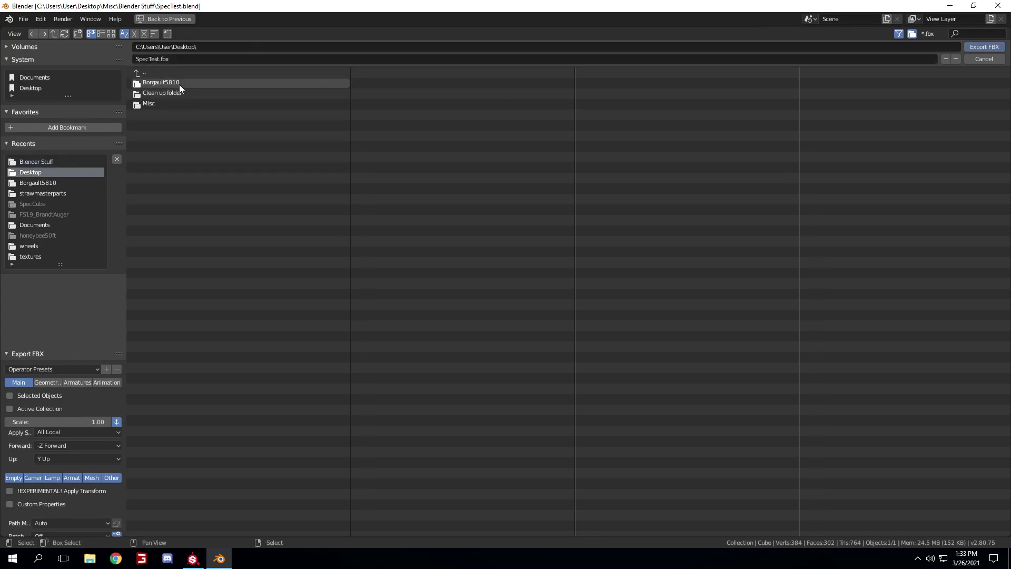
{"action": "left_click", "coordinate": [983, 46]}
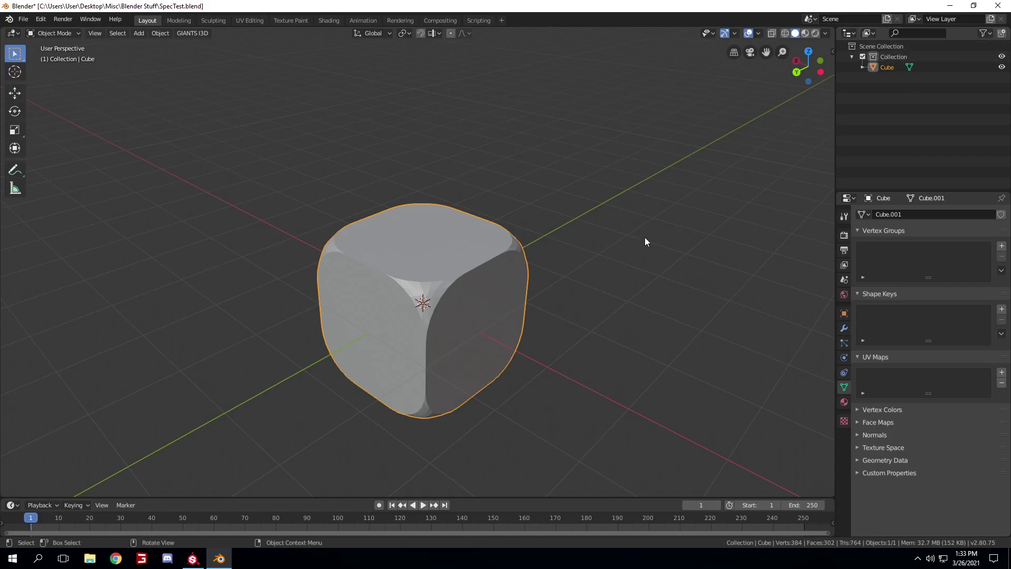
Switch to Substance Painter and create a new project from SpecTest.fbx on the Desktop using the GIANTS Engine 8 template
{"action": "left_click", "coordinate": [192, 558]}
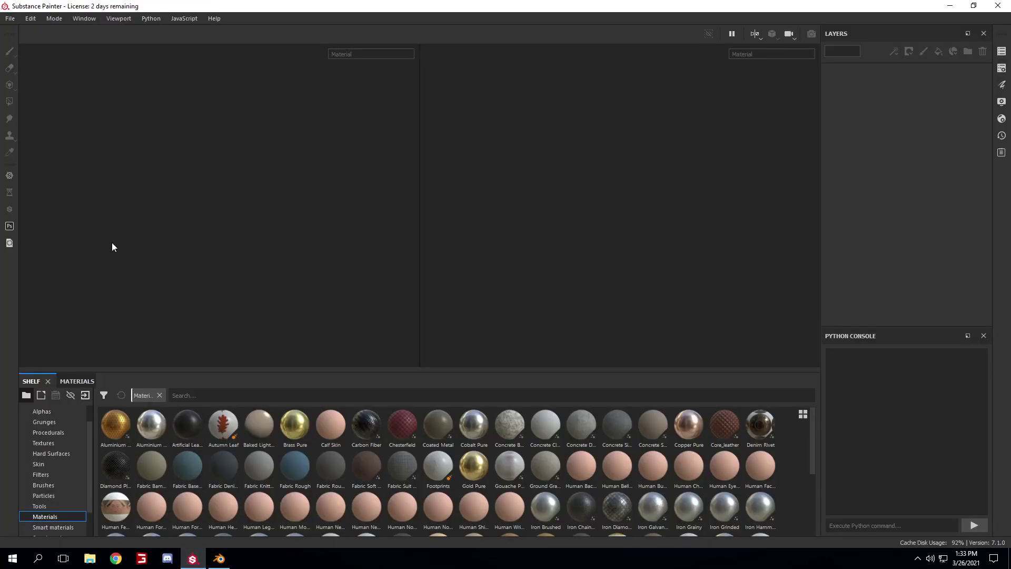
{"action": "left_click", "coordinate": [12, 21]}
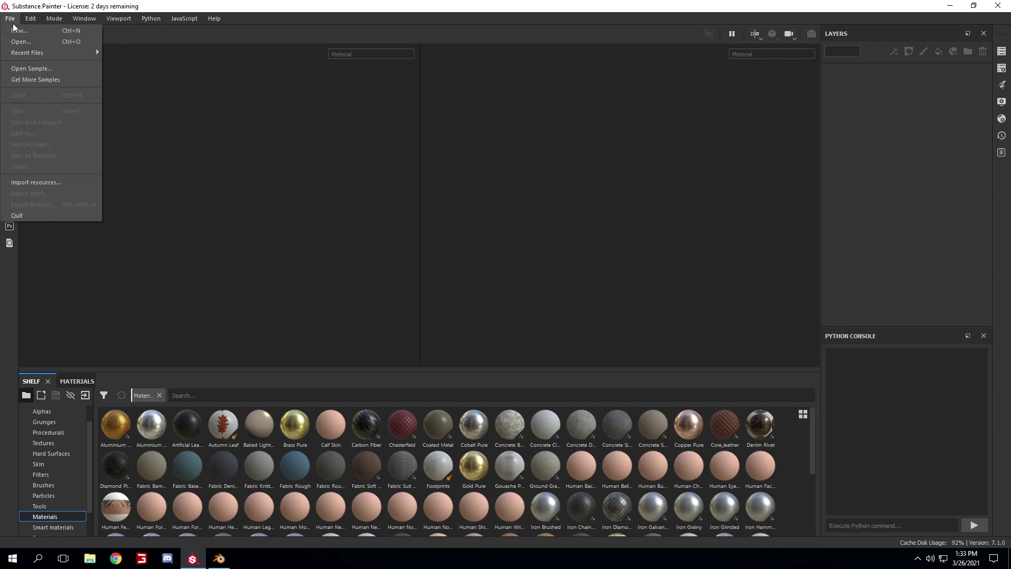
{"action": "left_click", "coordinate": [15, 30]}
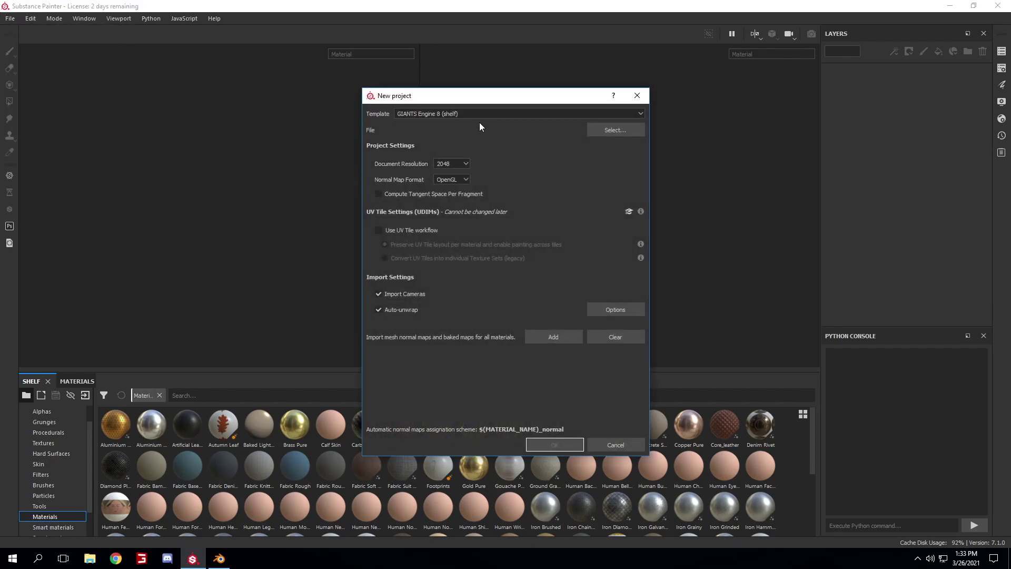
{"action": "left_click", "coordinate": [625, 132]}
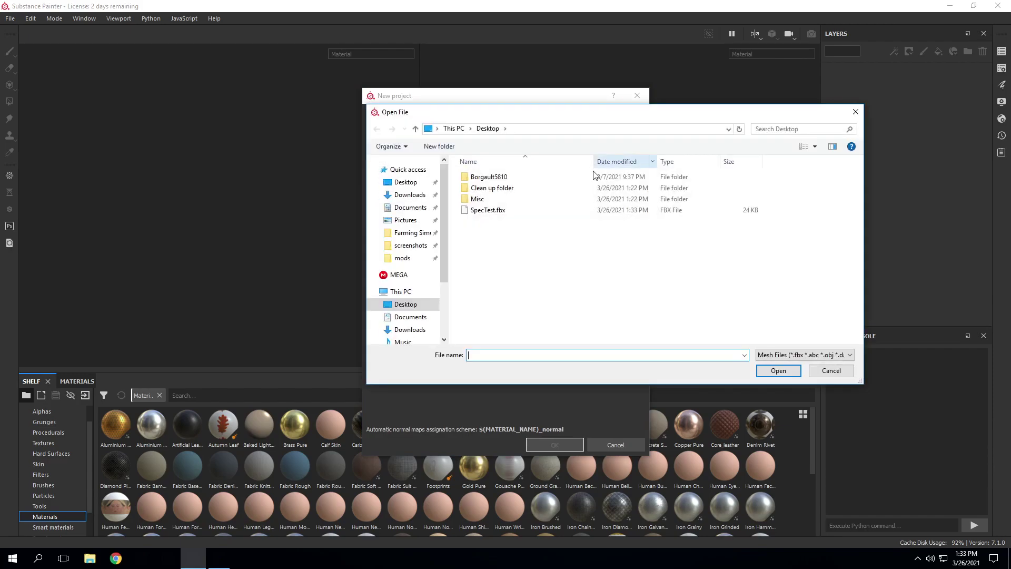
{"action": "double_click", "coordinate": [564, 209]}
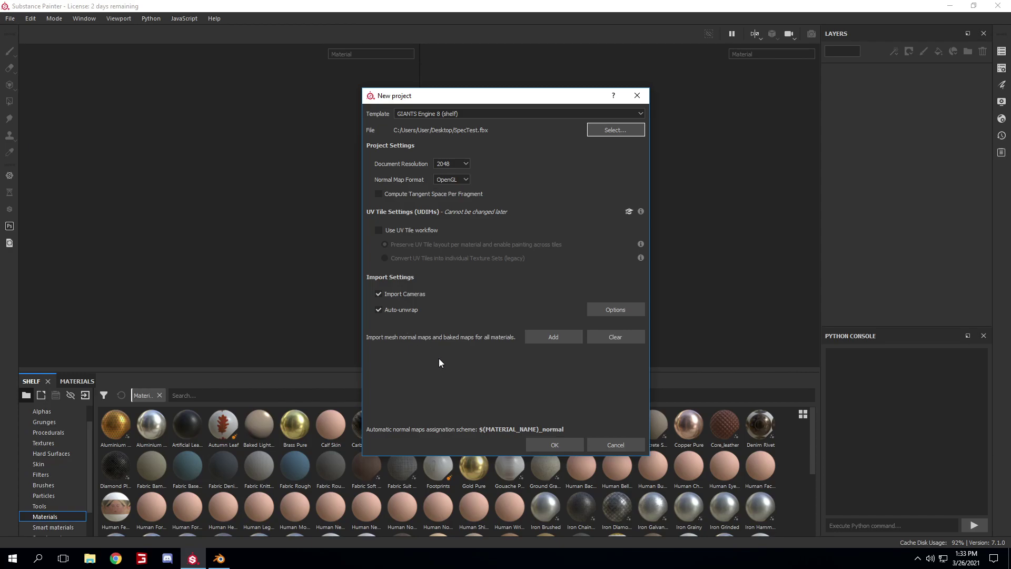
{"action": "left_click", "coordinate": [554, 445]}
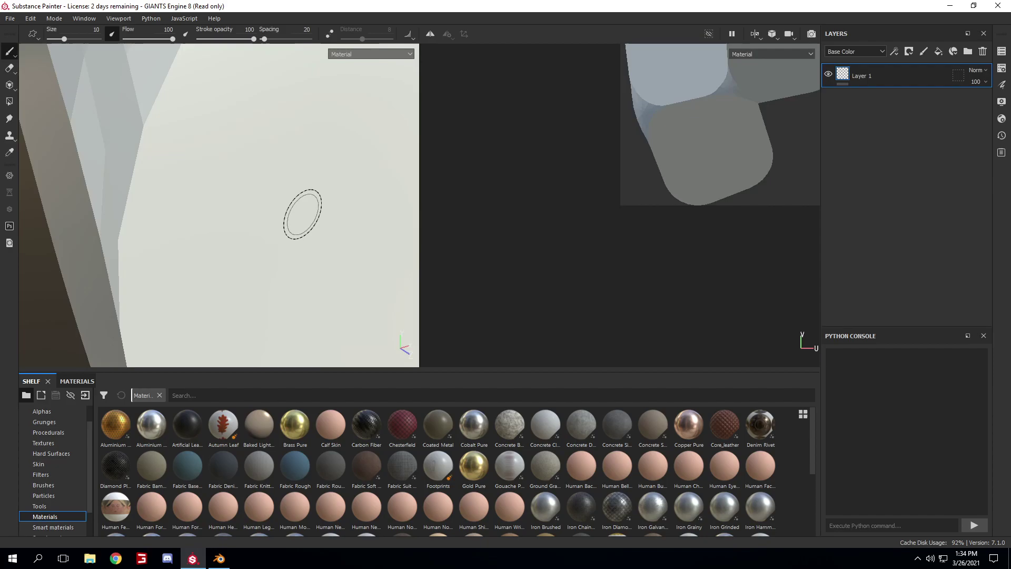
Limit the paint brush's material channels to color and dirt, disabling rough, spec, nrm, height and metal
{"action": "scroll", "coordinate": [246, 254], "scroll_direction": "down", "scroll_amount": 10}
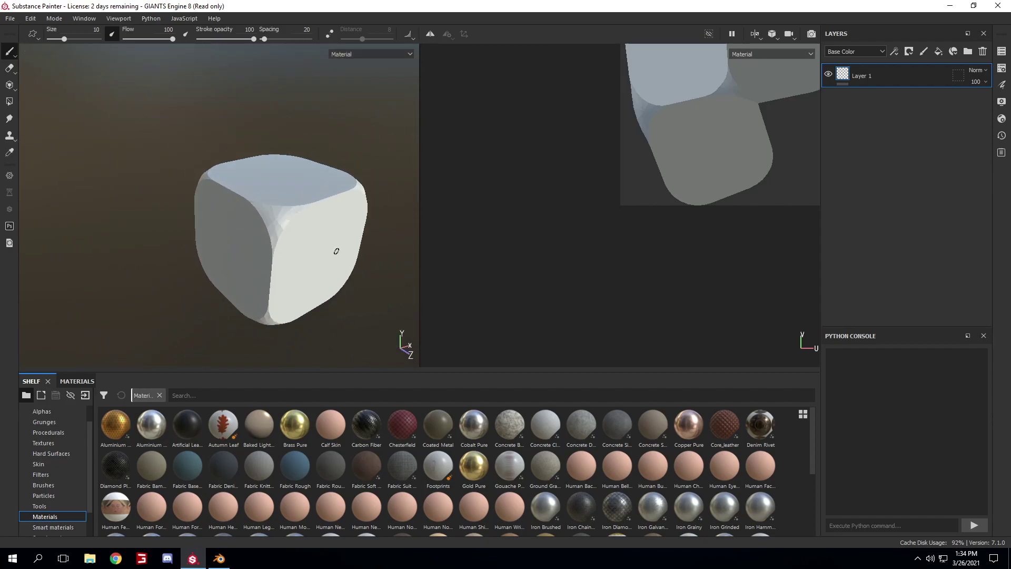
{"action": "left_click_drag", "start_coordinate": [361, 240], "coordinate": [325, 225], "text": "alt"}
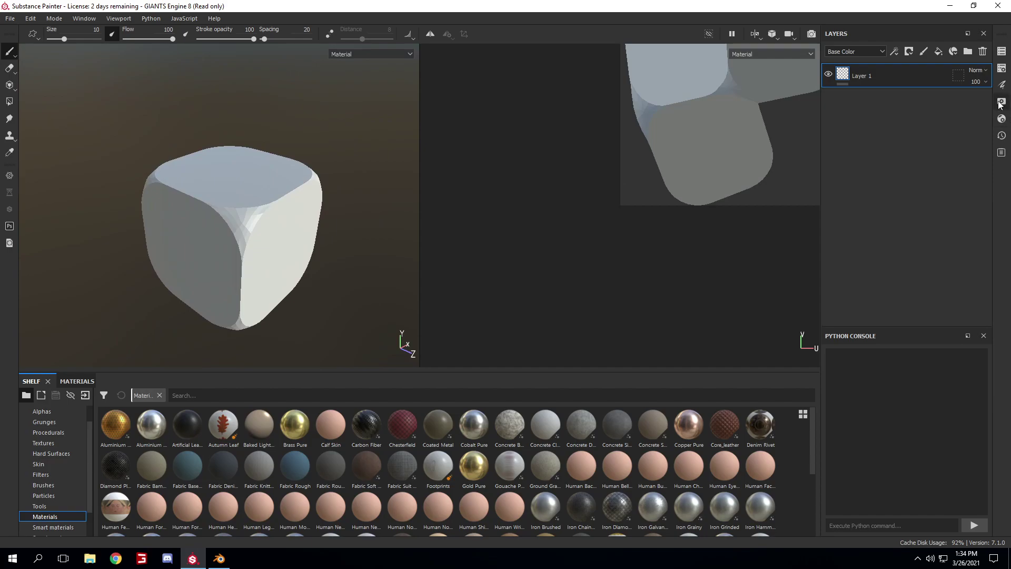
{"action": "left_click", "coordinate": [1002, 86]}
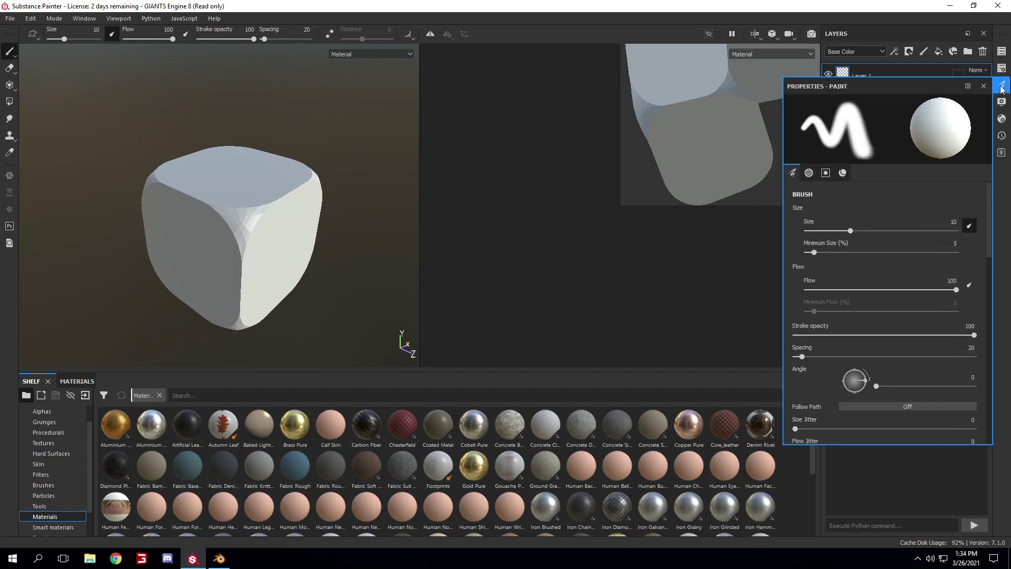
{"action": "scroll", "coordinate": [878, 208], "scroll_direction": "down", "scroll_amount": 10}
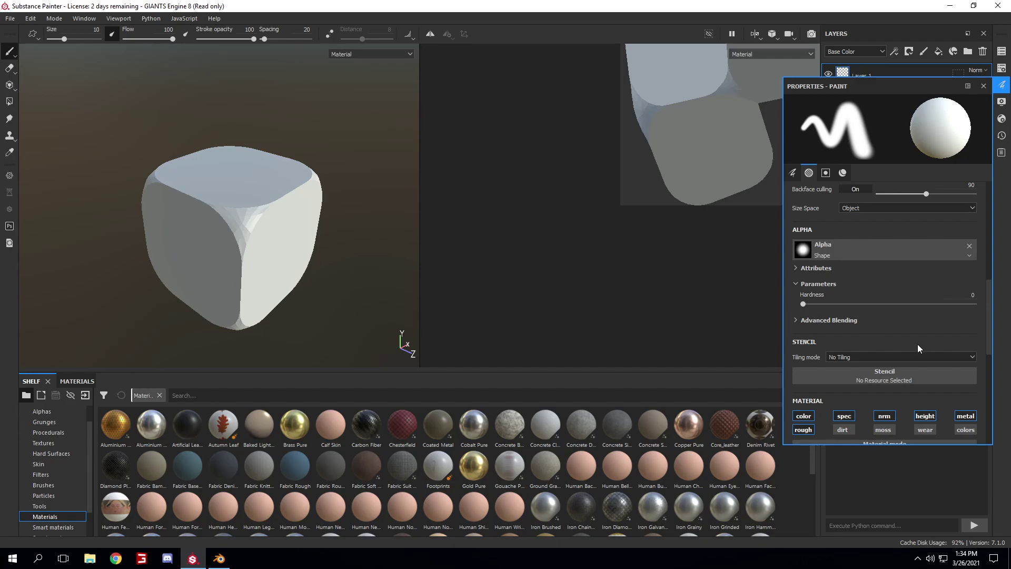
{"action": "scroll", "coordinate": [906, 331], "scroll_direction": "down", "scroll_amount": 2}
{"action": "scroll", "coordinate": [907, 332], "scroll_direction": "down", "scroll_amount": 2}
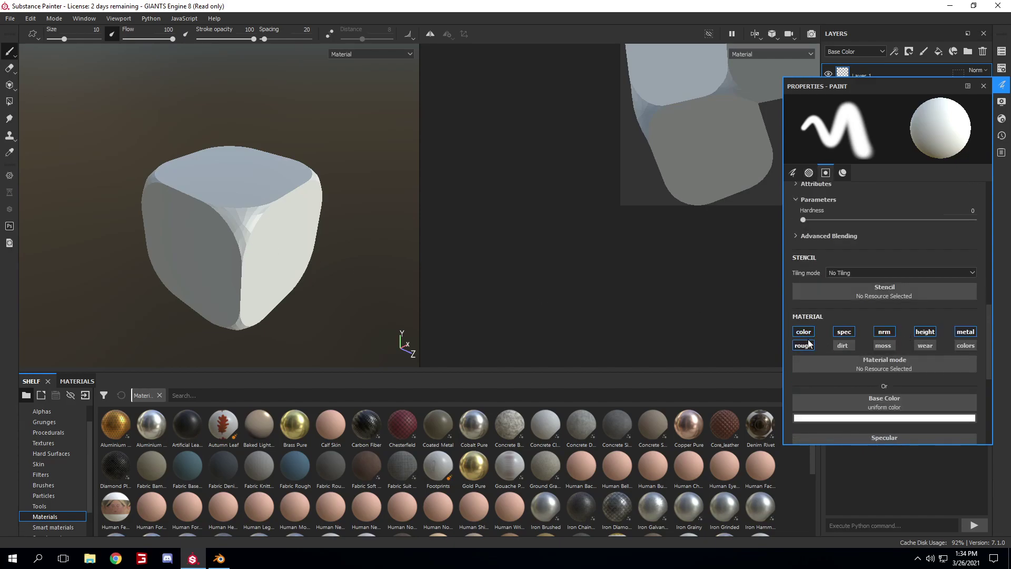
{"action": "left_click", "coordinate": [804, 345]}
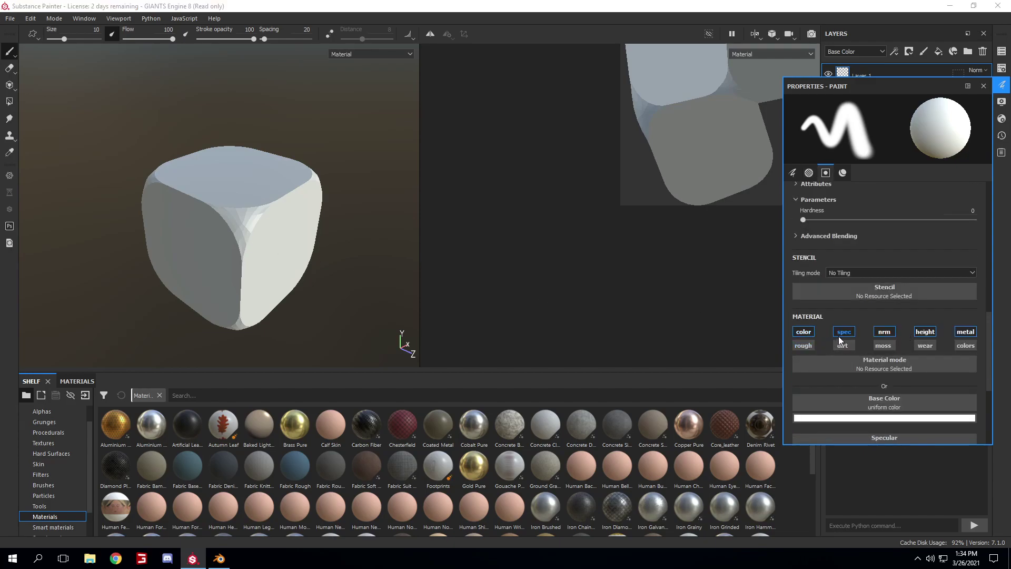
{"action": "left_click", "coordinate": [844, 332]}
{"action": "left_click", "coordinate": [885, 332]}
{"action": "left_click", "coordinate": [926, 332]}
{"action": "left_click", "coordinate": [966, 332]}
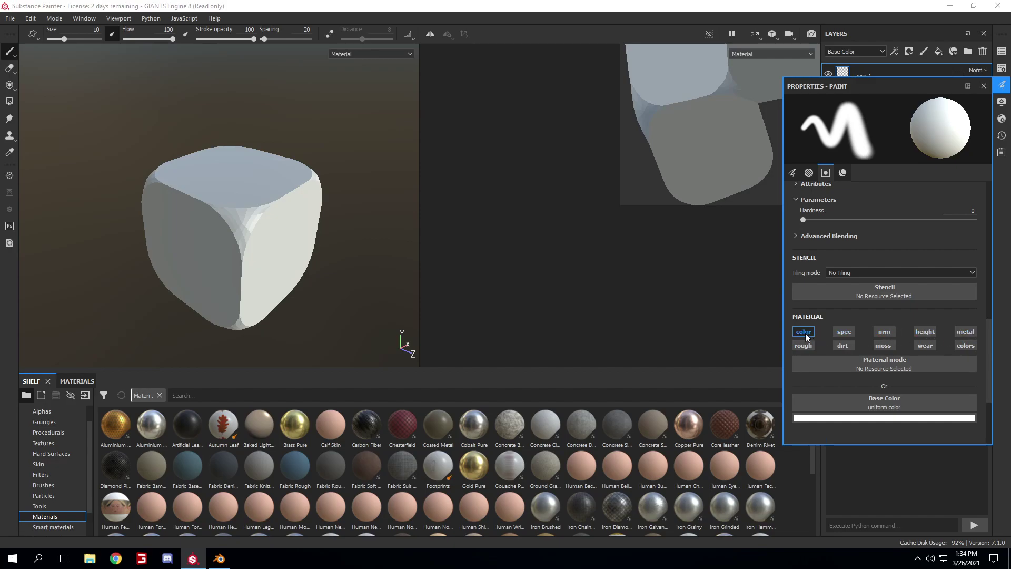
{"action": "left_click", "coordinate": [848, 346]}
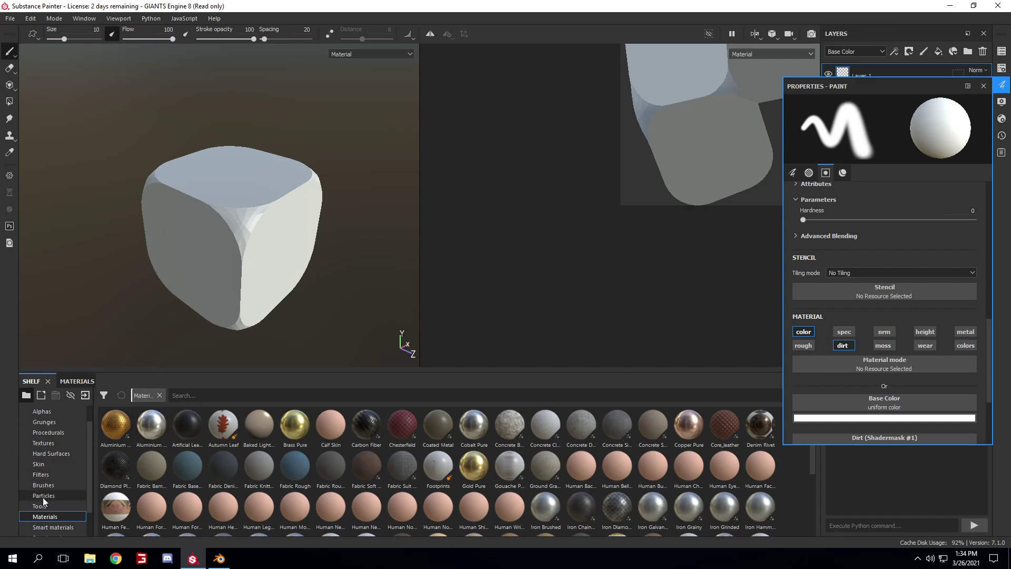
Search the shelf's brushes for "dirt" and choose the Dirt 1 brush
{"action": "left_click", "coordinate": [53, 485]}
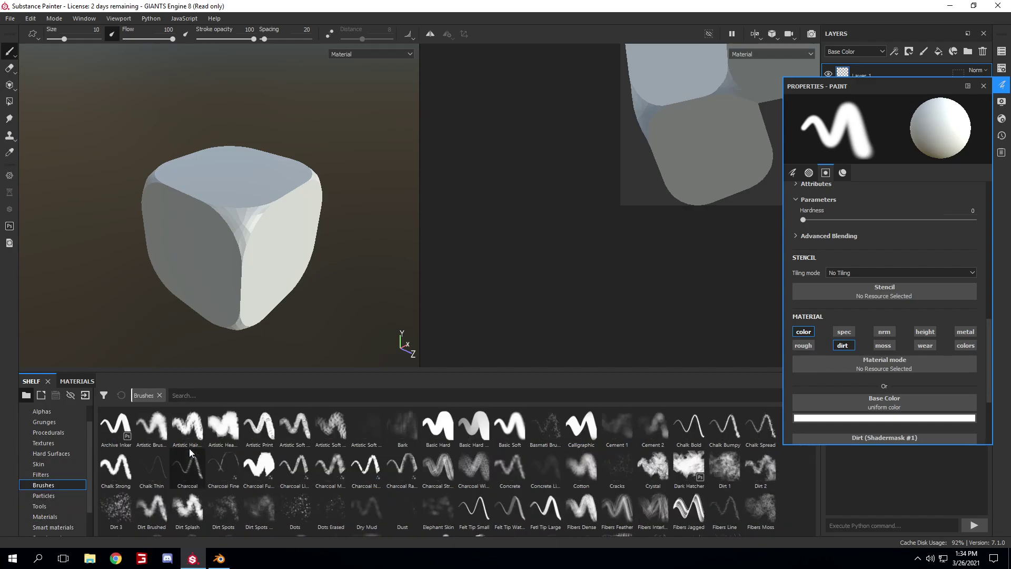
{"action": "left_click", "coordinate": [276, 399]}
{"action": "type", "text": "dirt"}
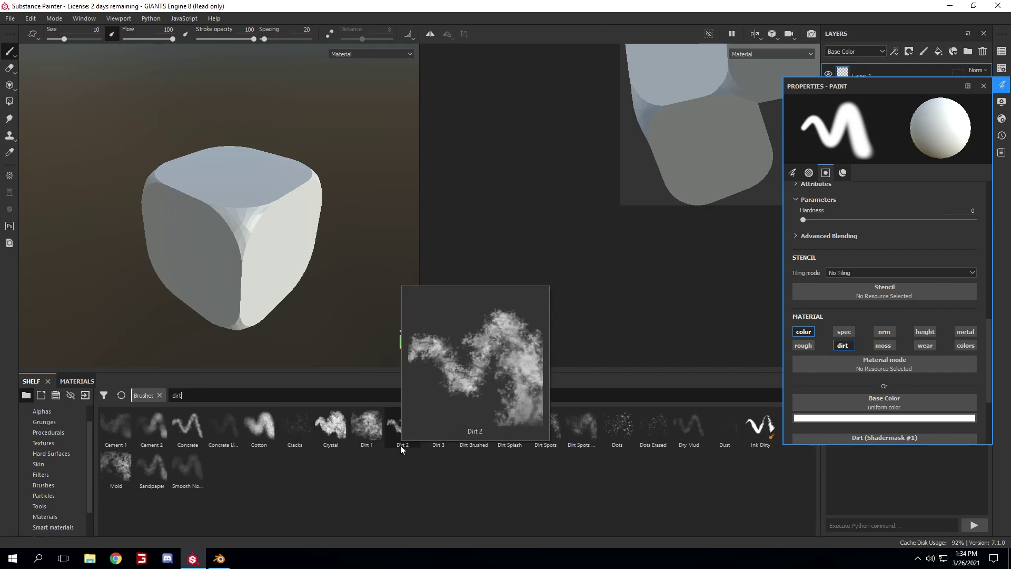
{"action": "mouse_move", "coordinate": [441, 448]}
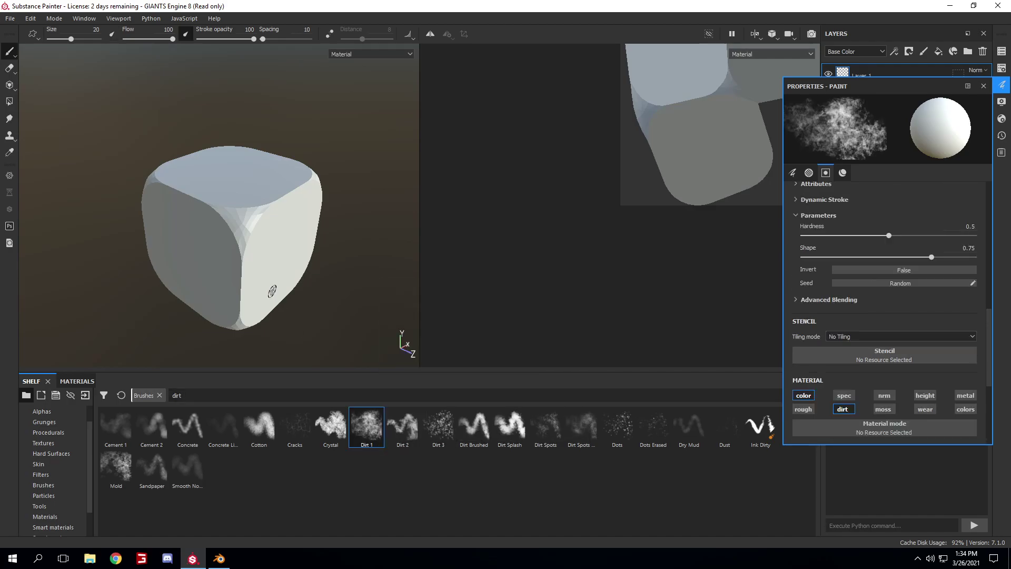
Paint dirt strokes across the cube's top and side faces, enlarging the brush size to 38.3 for the final top-face coverage
{"action": "scroll", "coordinate": [270, 229], "scroll_direction": "up", "scroll_amount": 5}
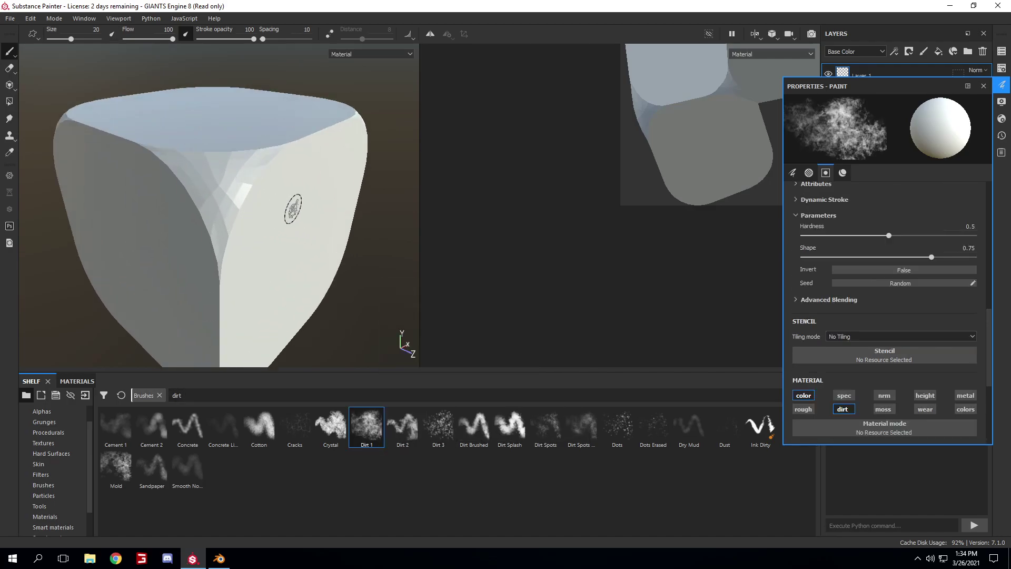
{"action": "mouse_move", "coordinate": [293, 208]}
{"action": "left_mouse_down"}
{"action": "mouse_move", "coordinate": [253, 203]}
{"action": "mouse_move", "coordinate": [211, 269]}
{"action": "mouse_move", "coordinate": [181, 174]}
{"action": "mouse_move", "coordinate": [164, 252]}
{"action": "mouse_move", "coordinate": [120, 275]}
{"action": "left_mouse_up"}
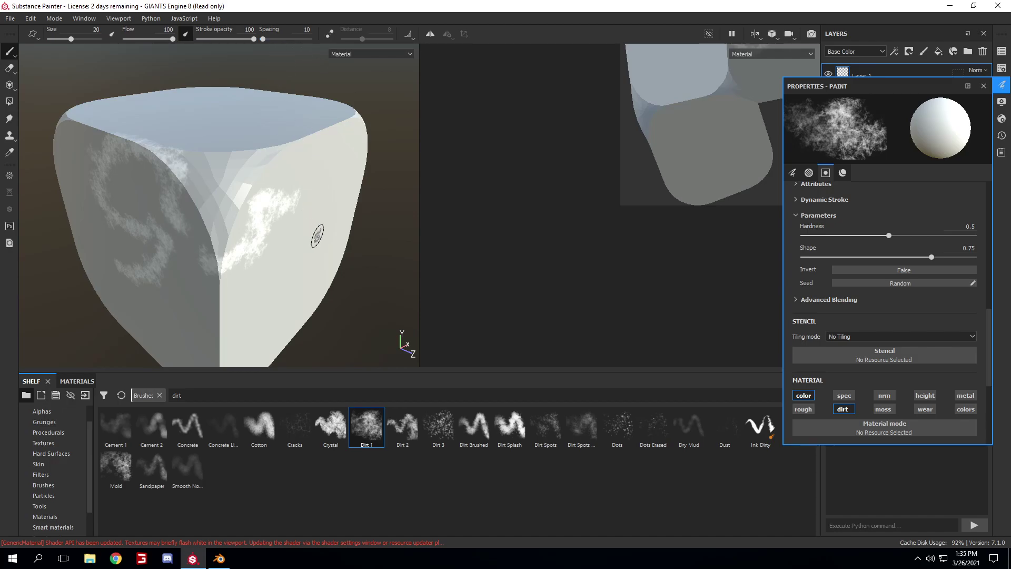
{"action": "mouse_move", "coordinate": [287, 196]}
{"action": "left_mouse_down", "text": "alt"}
{"action": "mouse_move", "coordinate": [147, 198]}
{"action": "mouse_move", "coordinate": [284, 156]}
{"action": "mouse_move", "coordinate": [265, 248]}
{"action": "mouse_move", "coordinate": [169, 129]}
{"action": "mouse_move", "coordinate": [210, 99]}
{"action": "left_mouse_up", "text": "alt"}
{"action": "middle_click_drag", "start_coordinate": [220, 125], "coordinate": [219, 239], "text": "alt"}
{"action": "mouse_move", "coordinate": [277, 231]}
{"action": "left_mouse_down", "text": "alt"}
{"action": "mouse_move", "coordinate": [213, 209]}
{"action": "mouse_move", "coordinate": [149, 163]}
{"action": "mouse_move", "coordinate": [269, 198]}
{"action": "left_mouse_up", "text": "alt"}
{"action": "mouse_move", "coordinate": [304, 159]}
{"action": "left_mouse_down", "text": "alt"}
{"action": "mouse_move", "coordinate": [350, 165]}
{"action": "mouse_move", "coordinate": [243, 170]}
{"action": "mouse_move", "coordinate": [235, 160]}
{"action": "mouse_move", "coordinate": [270, 168]}
{"action": "mouse_move", "coordinate": [204, 246]}
{"action": "left_mouse_up", "text": "alt"}
{"action": "mouse_move", "coordinate": [203, 246]}
{"action": "left_mouse_down", "text": "alt"}
{"action": "mouse_move", "coordinate": [158, 219]}
{"action": "mouse_move", "coordinate": [259, 190]}
{"action": "mouse_move", "coordinate": [241, 181]}
{"action": "mouse_move", "coordinate": [236, 351]}
{"action": "mouse_move", "coordinate": [244, 230]}
{"action": "mouse_move", "coordinate": [234, 289]}
{"action": "left_mouse_up", "text": "alt"}
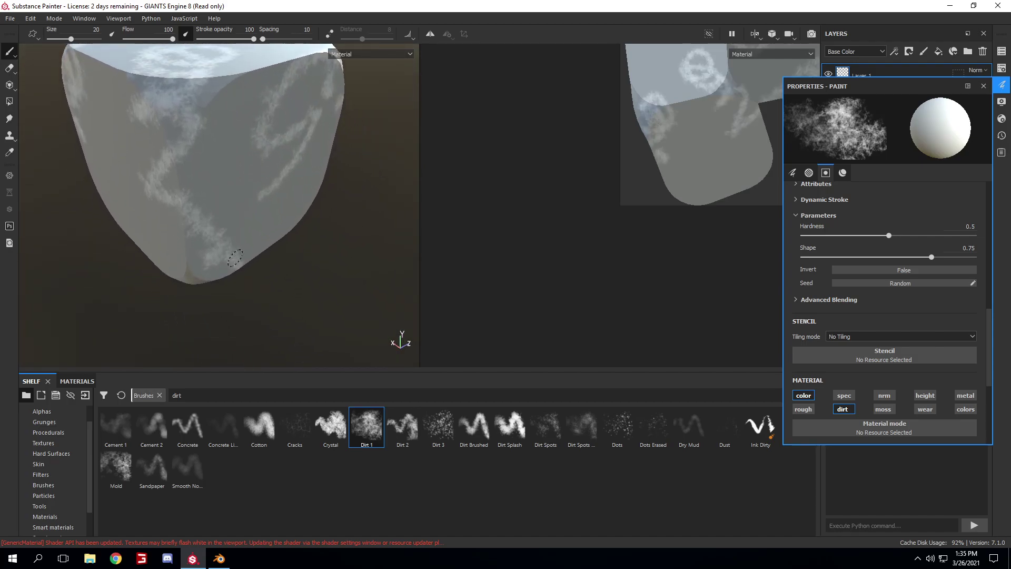
{"action": "mouse_move", "coordinate": [236, 249]}
{"action": "left_mouse_down", "text": "alt"}
{"action": "mouse_move", "coordinate": [246, 229]}
{"action": "mouse_move", "coordinate": [213, 194]}
{"action": "mouse_move", "coordinate": [223, 239]}
{"action": "mouse_move", "coordinate": [300, 282]}
{"action": "mouse_move", "coordinate": [273, 210]}
{"action": "mouse_move", "coordinate": [259, 213]}
{"action": "mouse_move", "coordinate": [262, 222]}
{"action": "mouse_move", "coordinate": [228, 215]}
{"action": "mouse_move", "coordinate": [187, 181]}
{"action": "mouse_move", "coordinate": [220, 234]}
{"action": "left_mouse_up", "text": "alt"}
{"action": "left_click", "coordinate": [80, 39]}
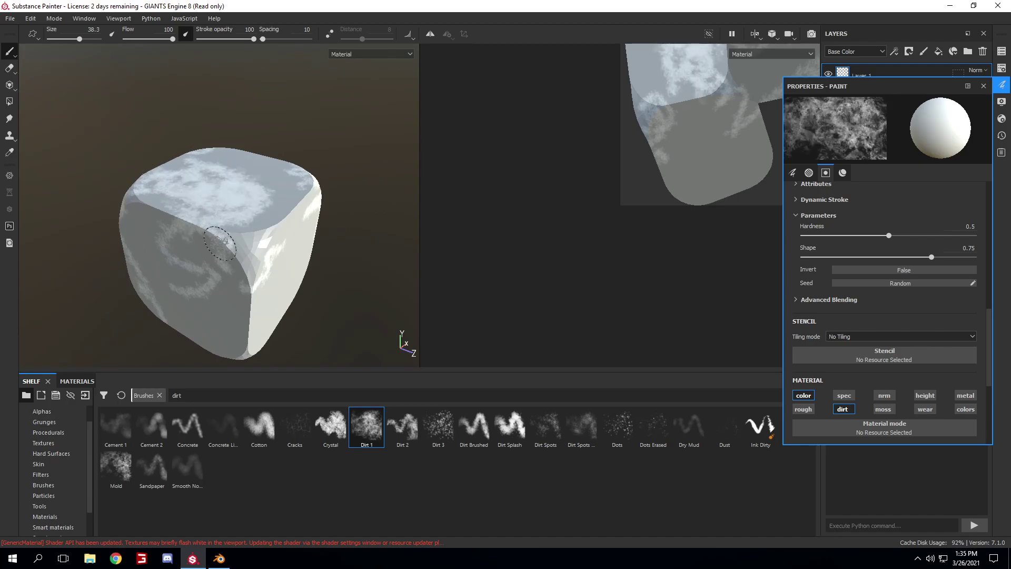
{"action": "left_click_drag", "start_coordinate": [316, 273], "coordinate": [276, 276], "text": "alt"}
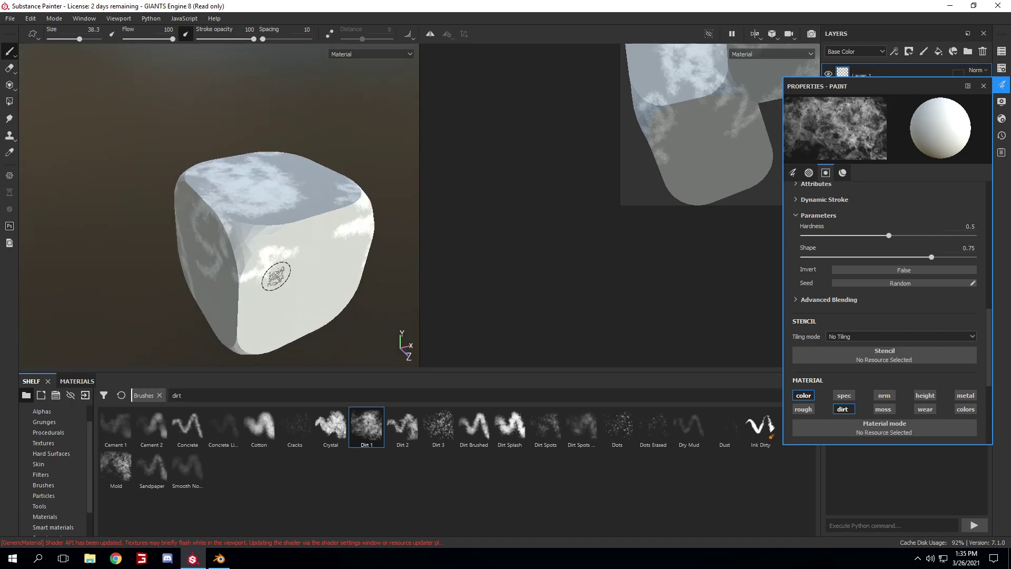
Bake all seven mesh maps for the SpecTest texture set at an output size of 2048
{"action": "left_click", "coordinate": [31, 19]}
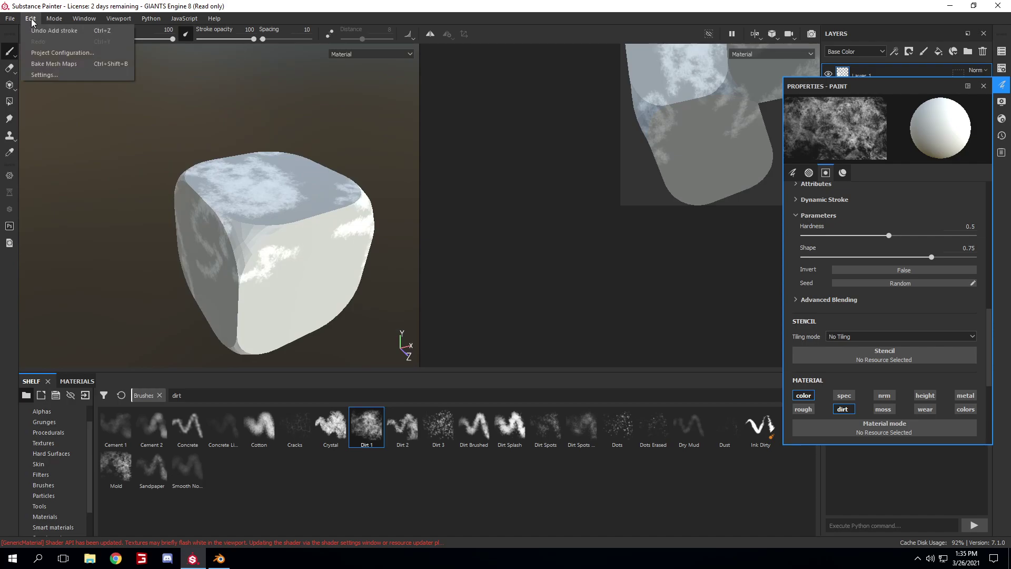
{"action": "left_click", "coordinate": [58, 64]}
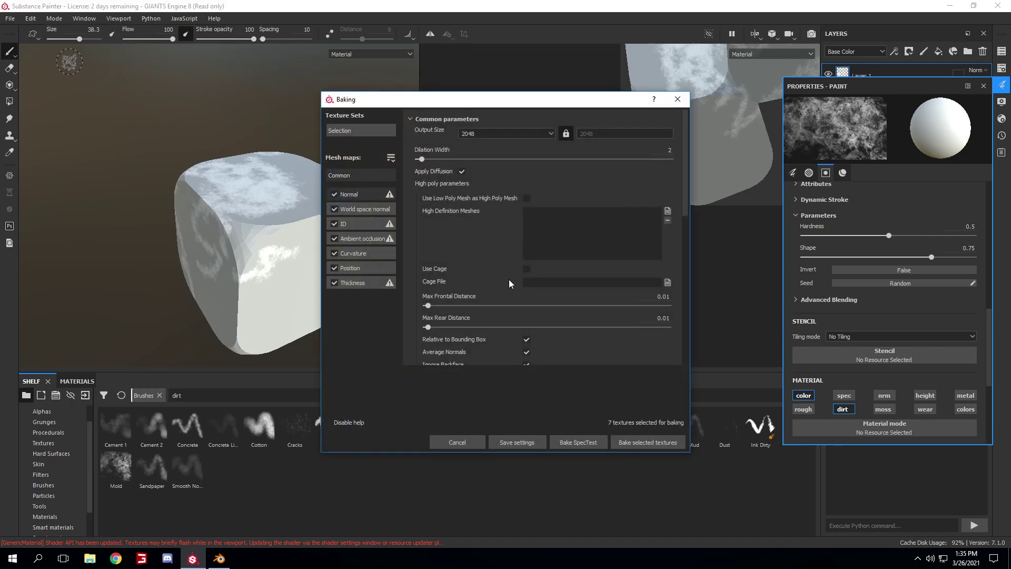
{"action": "left_click", "coordinate": [649, 443]}
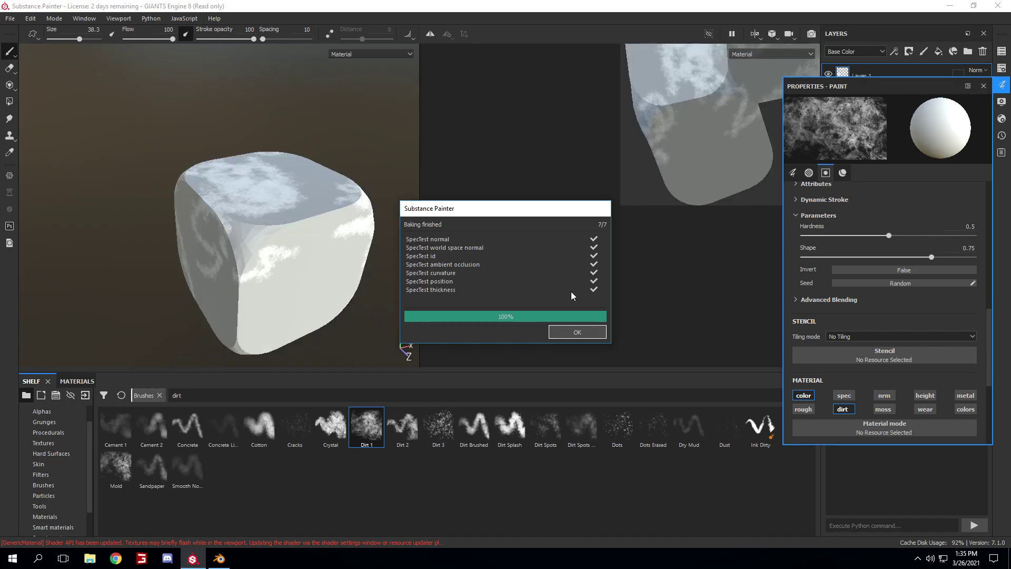
{"action": "left_click", "coordinate": [580, 331]}
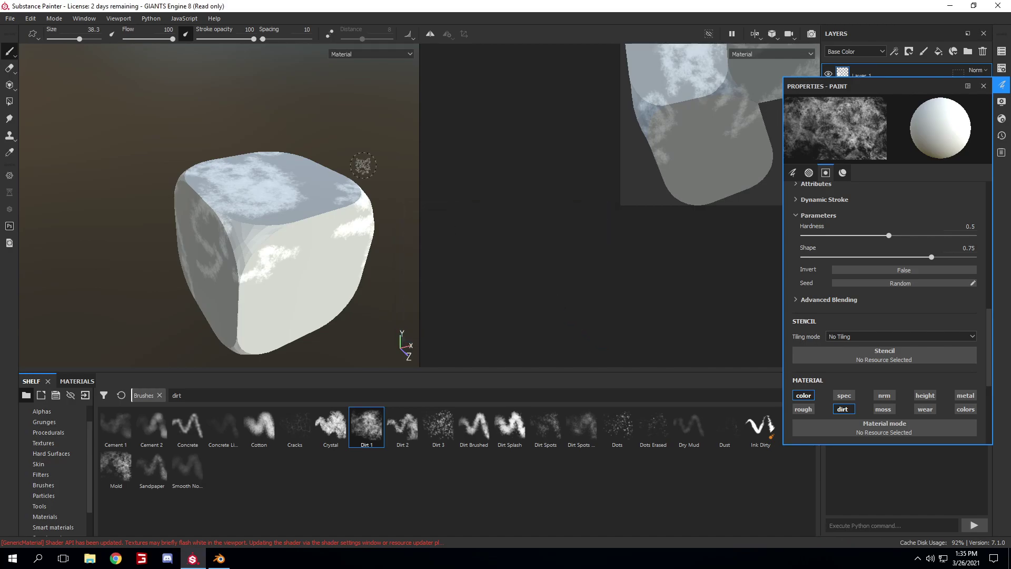
Start a texture export and set its output directory to the Desktop folder
{"action": "left_click", "coordinate": [10, 20]}
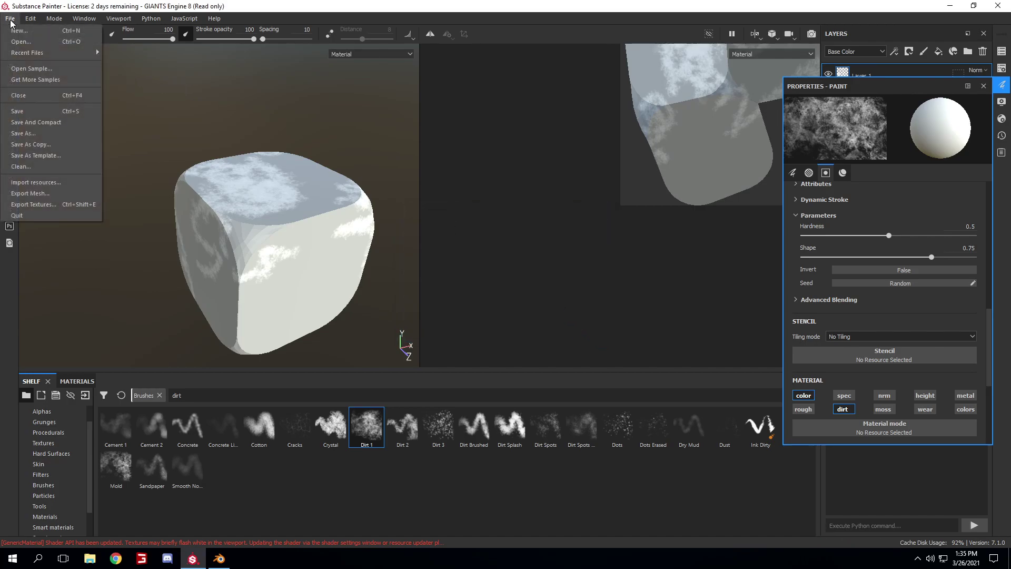
{"action": "left_click", "coordinate": [42, 206]}
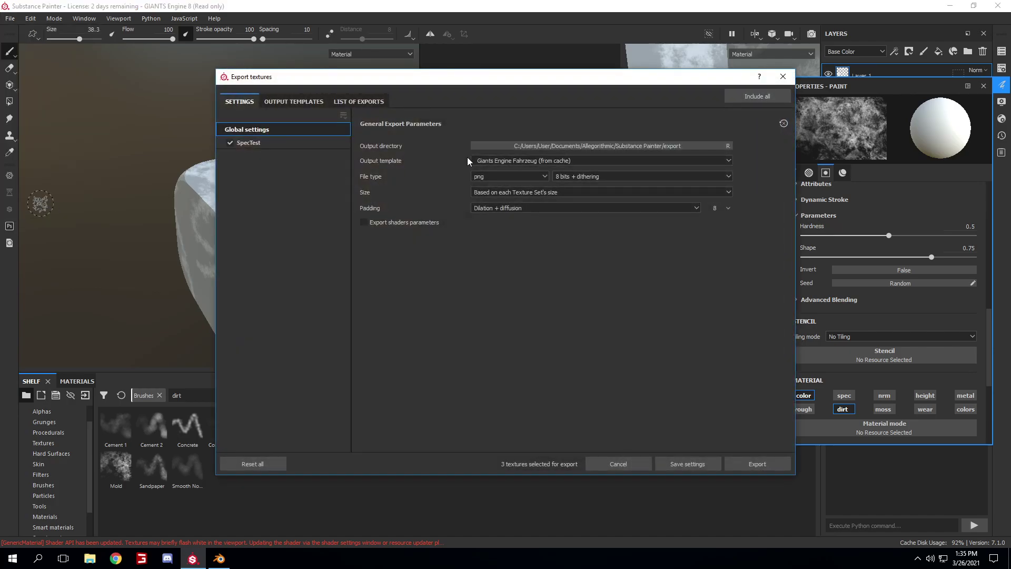
{"action": "left_click", "coordinate": [550, 146]}
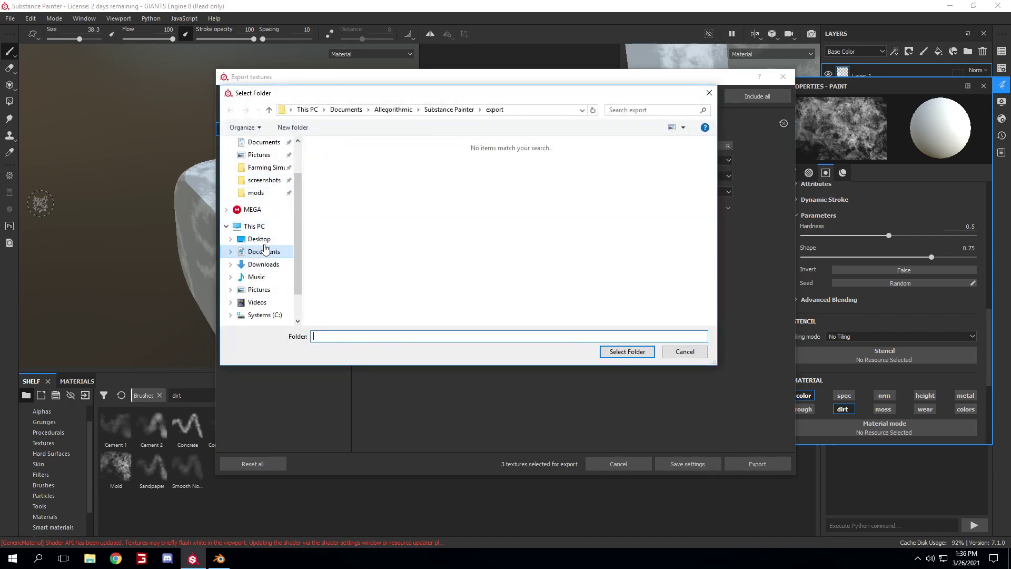
{"action": "left_click", "coordinate": [261, 239]}
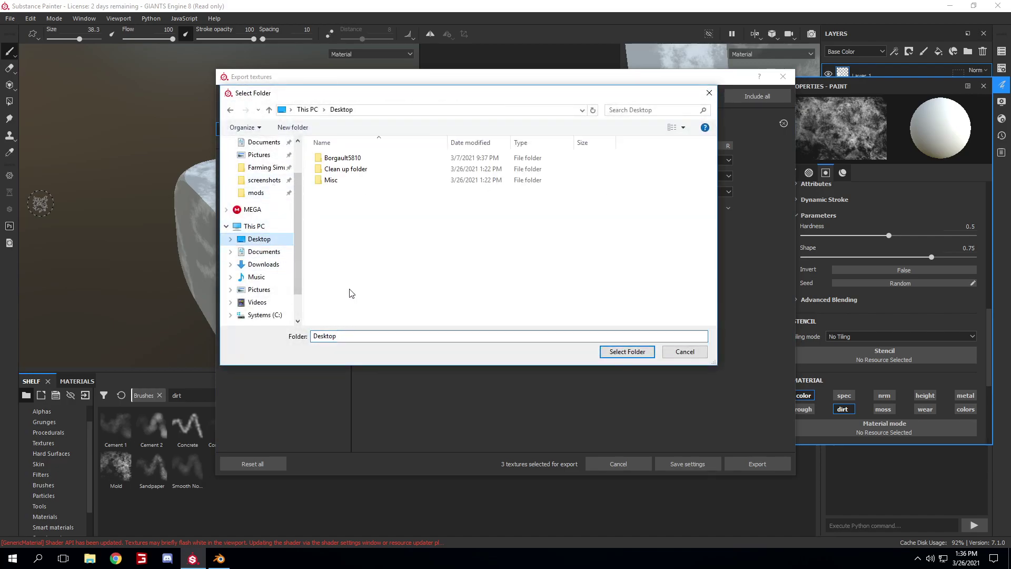
{"action": "left_click", "coordinate": [612, 351]}
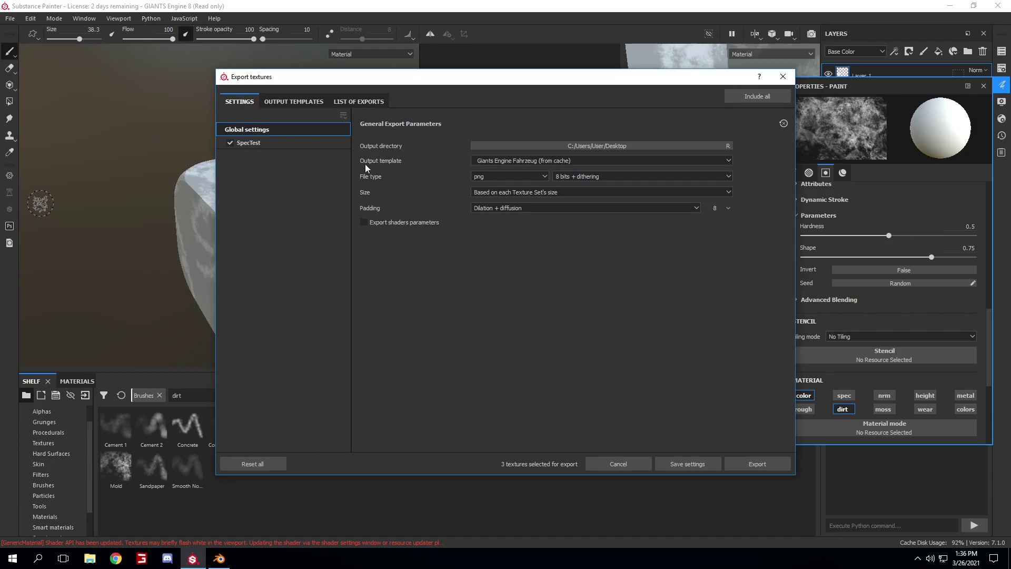
Set the output template to Giants Engine 8 Asset 2nd UV and export the SpecTest textures as 8-bit PNG files
{"action": "left_click", "coordinate": [545, 163]}
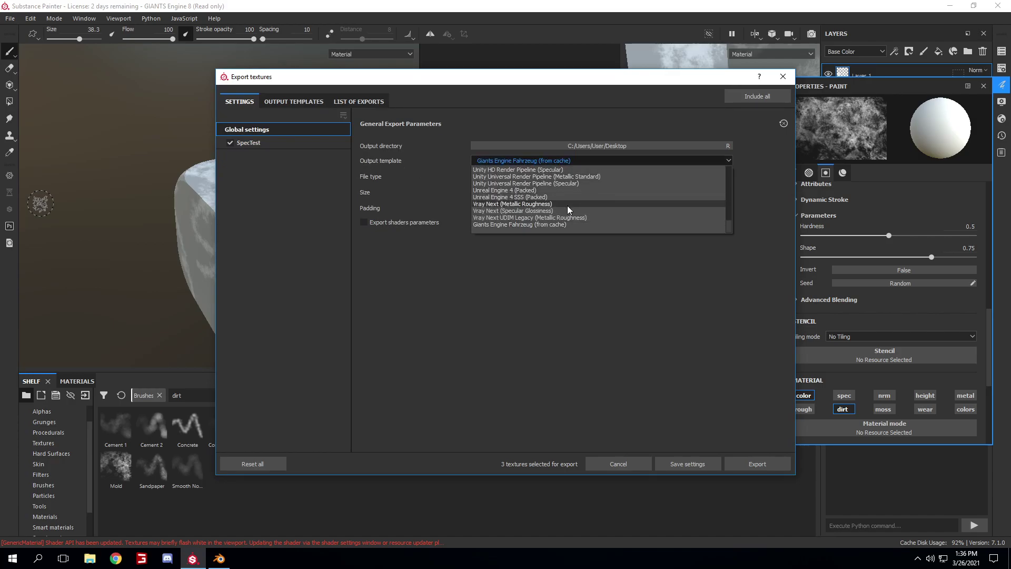
{"action": "scroll", "coordinate": [567, 206], "scroll_direction": "down", "scroll_amount": 3}
{"action": "scroll", "coordinate": [567, 206], "scroll_direction": "up", "scroll_amount": 4}
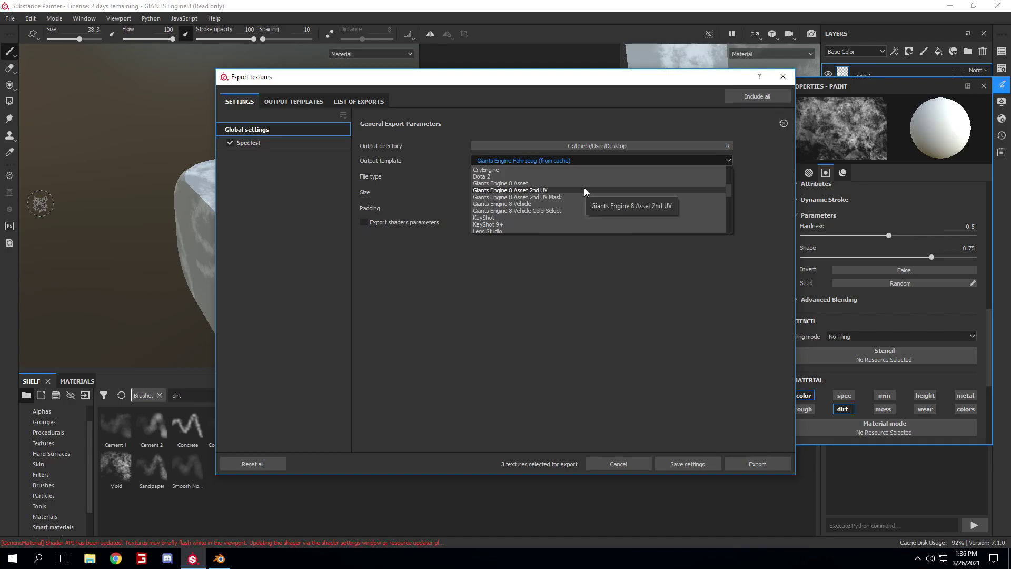
{"action": "left_click", "coordinate": [585, 190]}
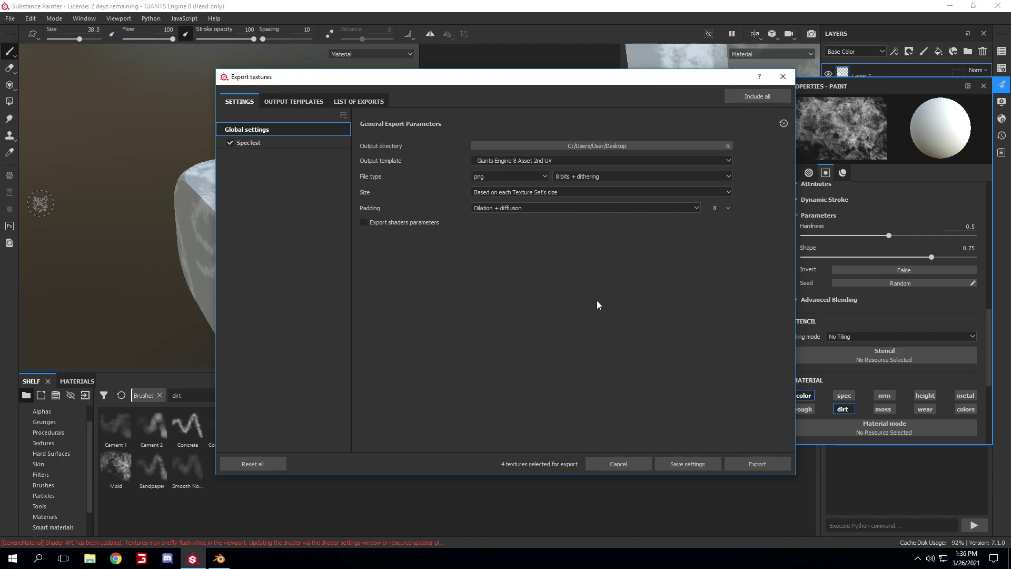
{"action": "left_click", "coordinate": [746, 462]}
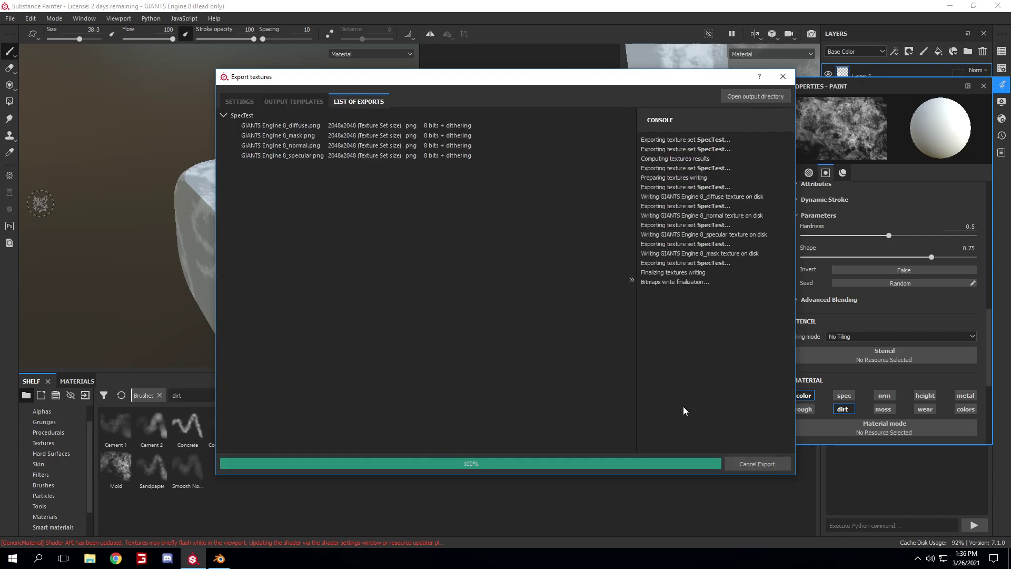
Close the finished texture export and export the mesh without displacement, triangulated, to the Desktop as an FBX named SpecTestCube
{"action": "left_click", "coordinate": [704, 465]}
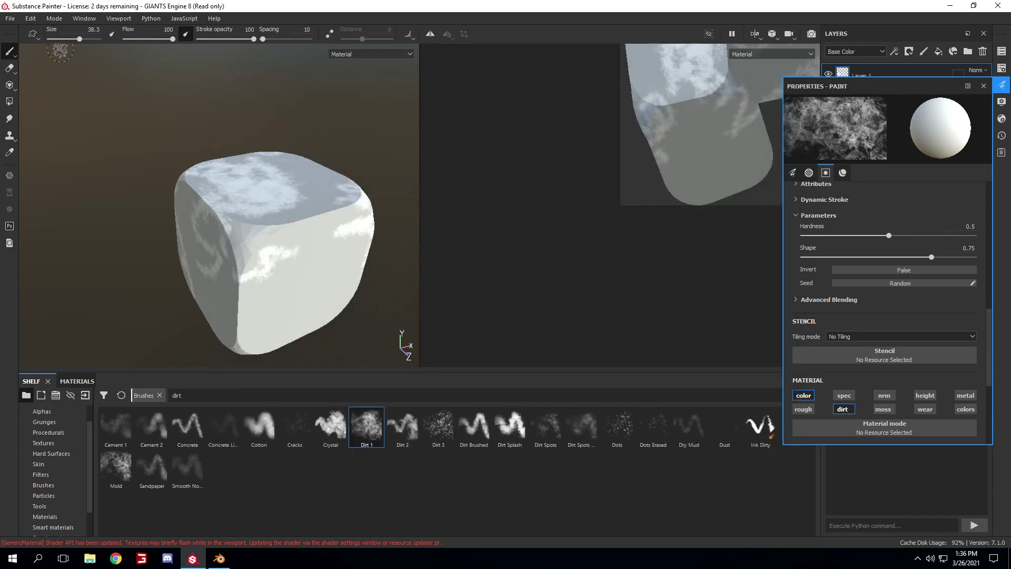
{"action": "left_click", "coordinate": [10, 18]}
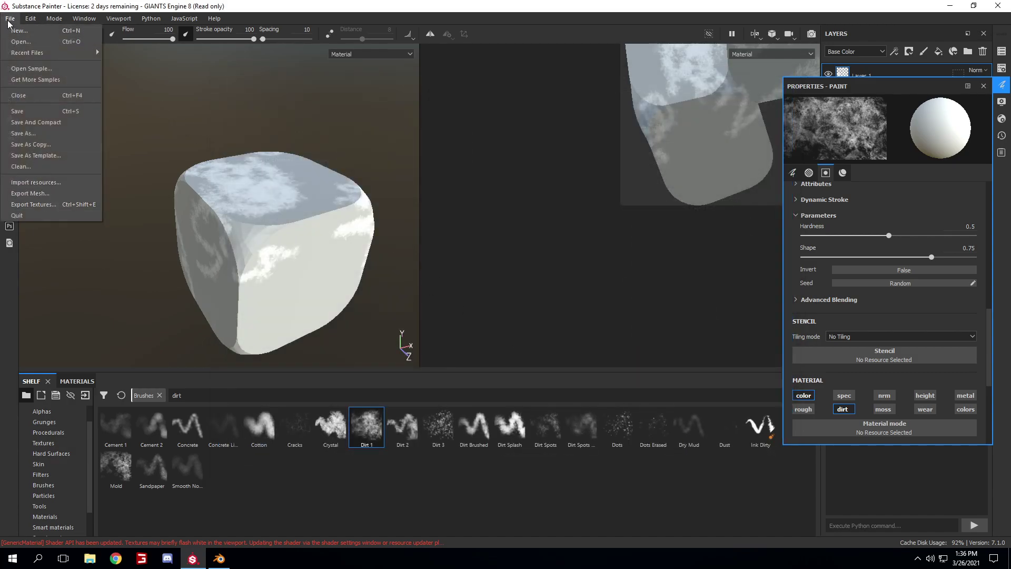
{"action": "left_click", "coordinate": [36, 194]}
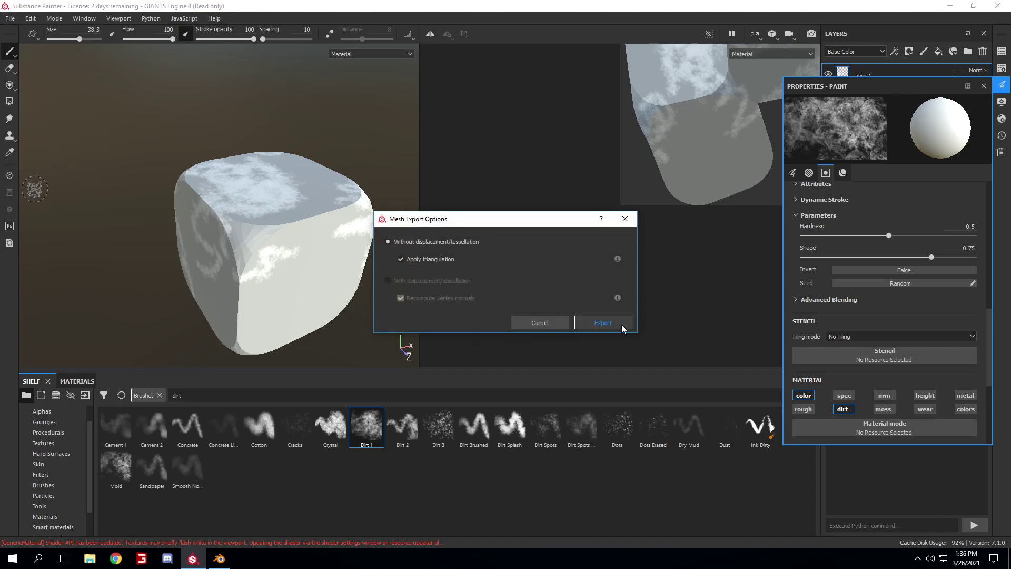
{"action": "left_click", "coordinate": [616, 325]}
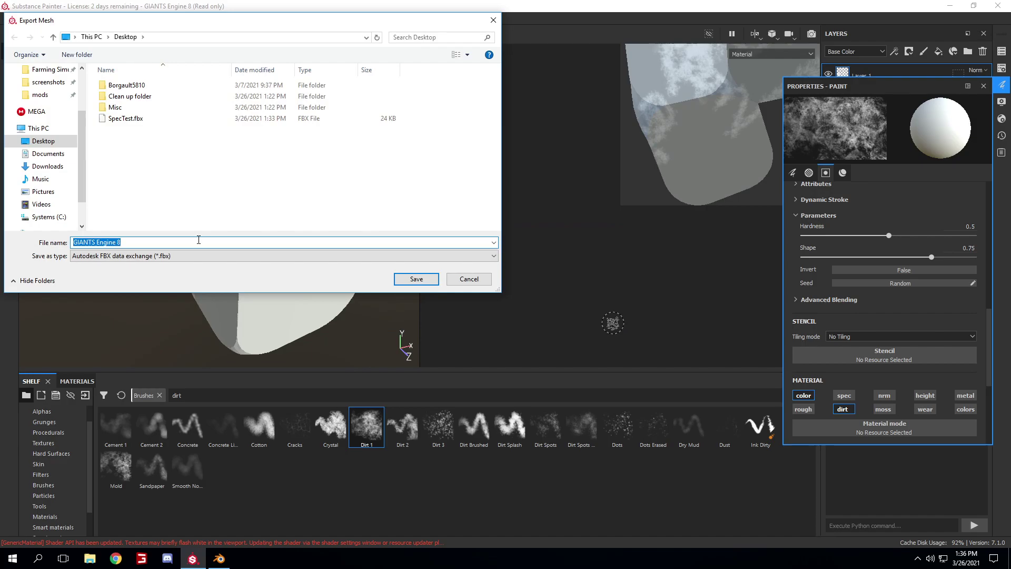
{"action": "type", "text": "SpecT"}
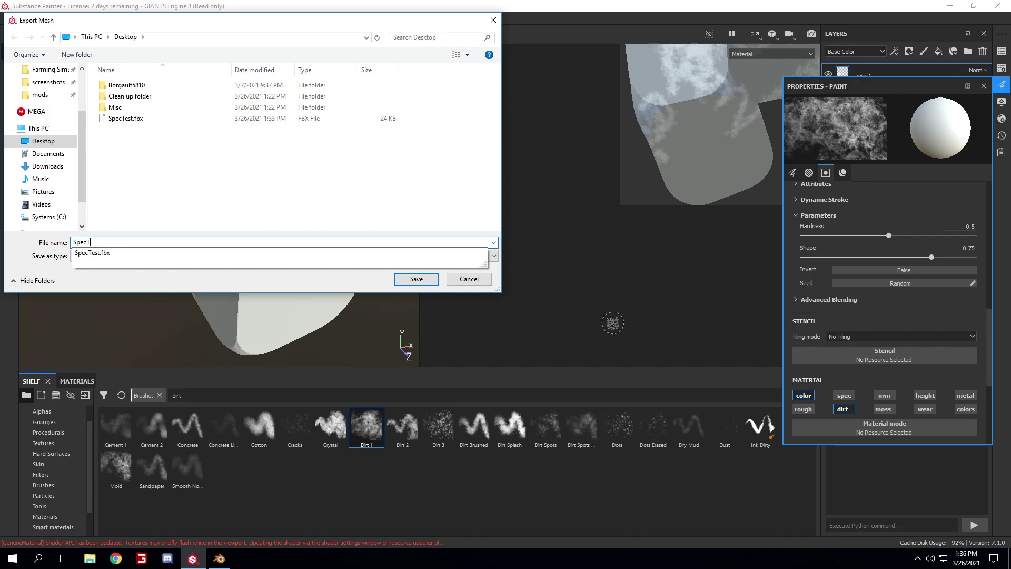
{"action": "type", "text": "estCube"}
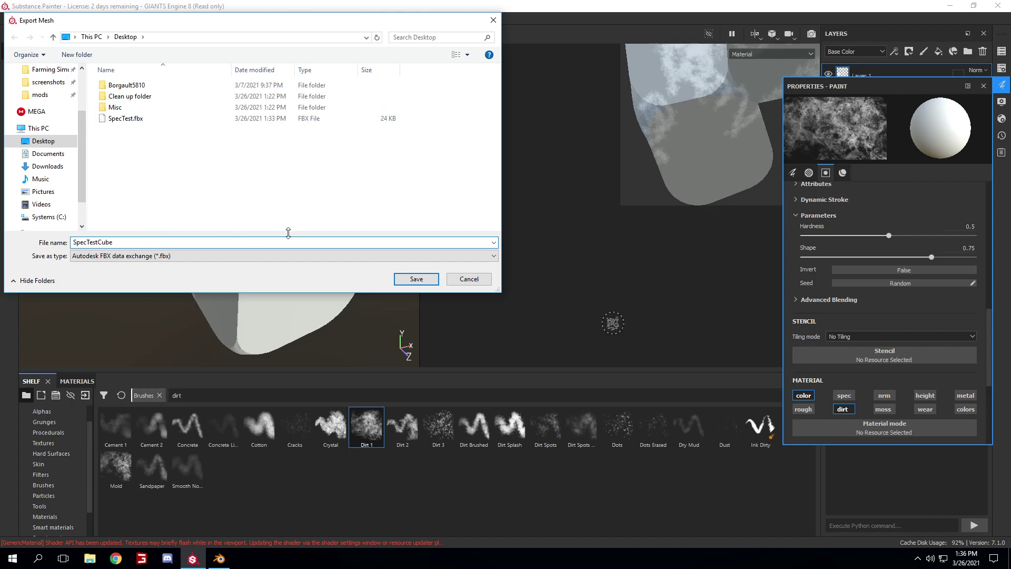
{"action": "left_click", "coordinate": [416, 279]}
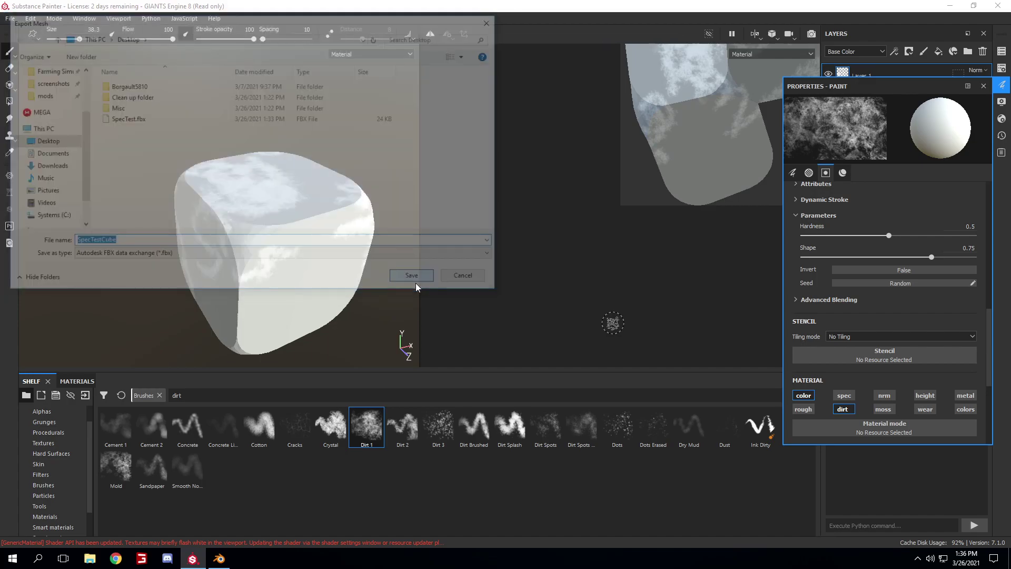
{"action": "left_click", "coordinate": [497, 287]}
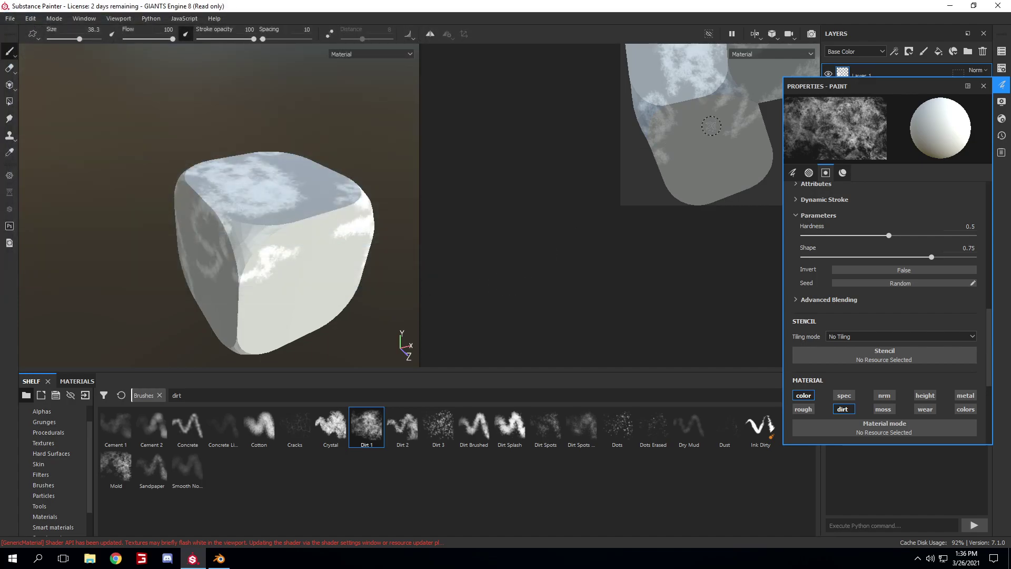
Close Substance Painter, answering the unsaved-changes prompt, and switch to the Windows desktop
{"action": "left_click", "coordinate": [1000, 12]}
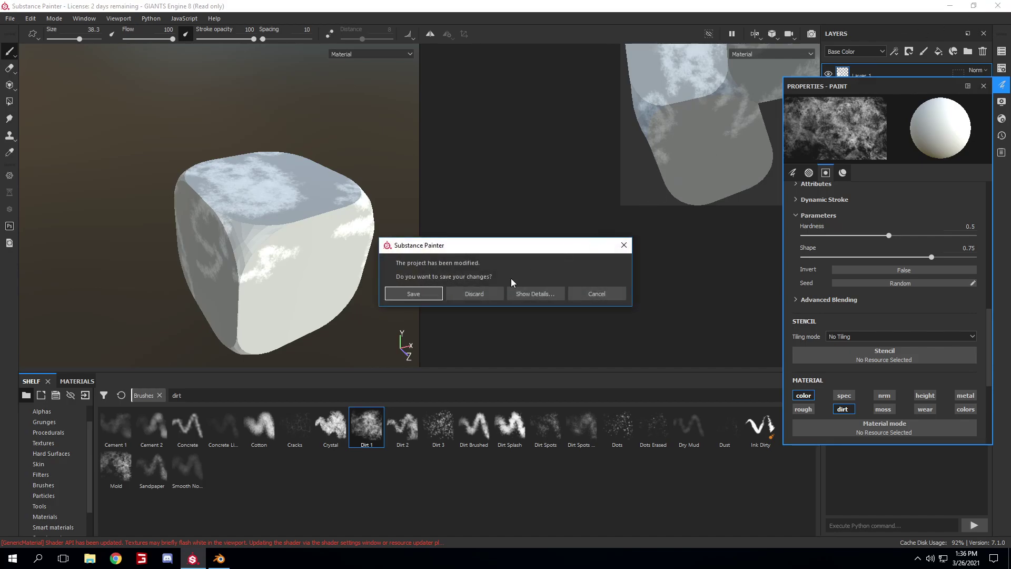
{"action": "left_click", "coordinate": [430, 293]}
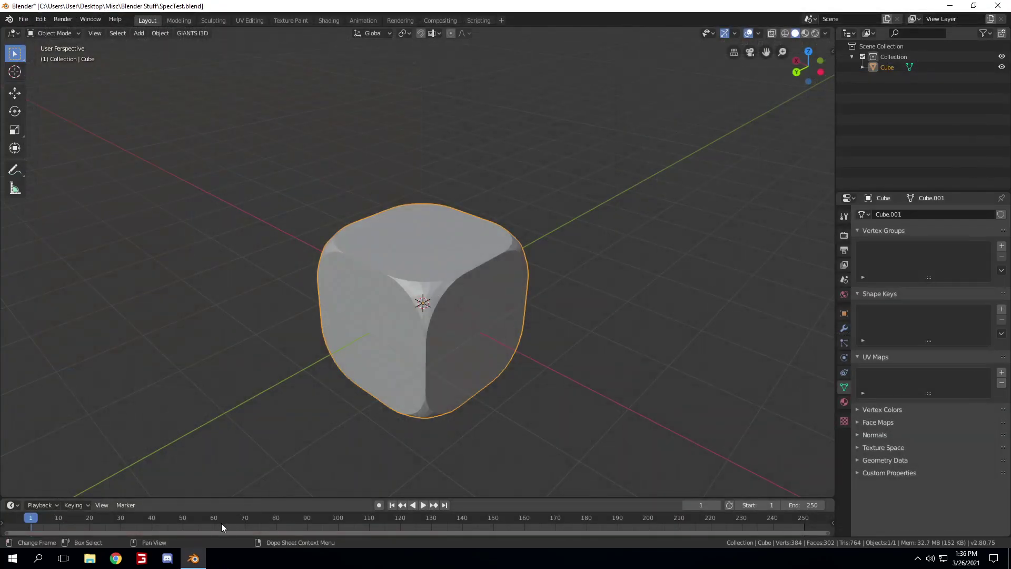
{"action": "left_click", "coordinate": [1010, 558]}
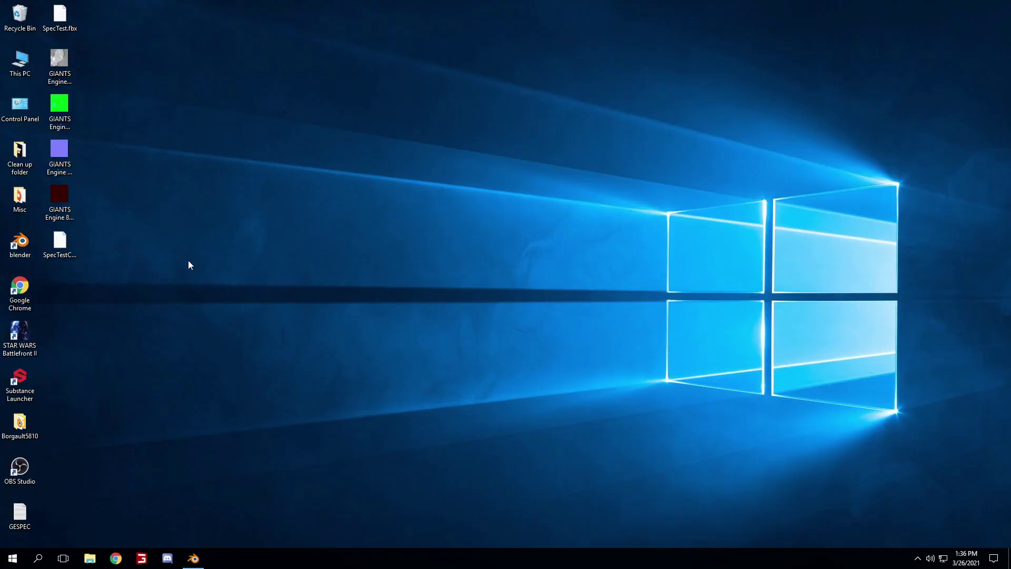
Preview the exported GIANTS Engine 8_mask image and open it in GIMP, dismissing the update notice
{"action": "left_click", "coordinate": [62, 115]}
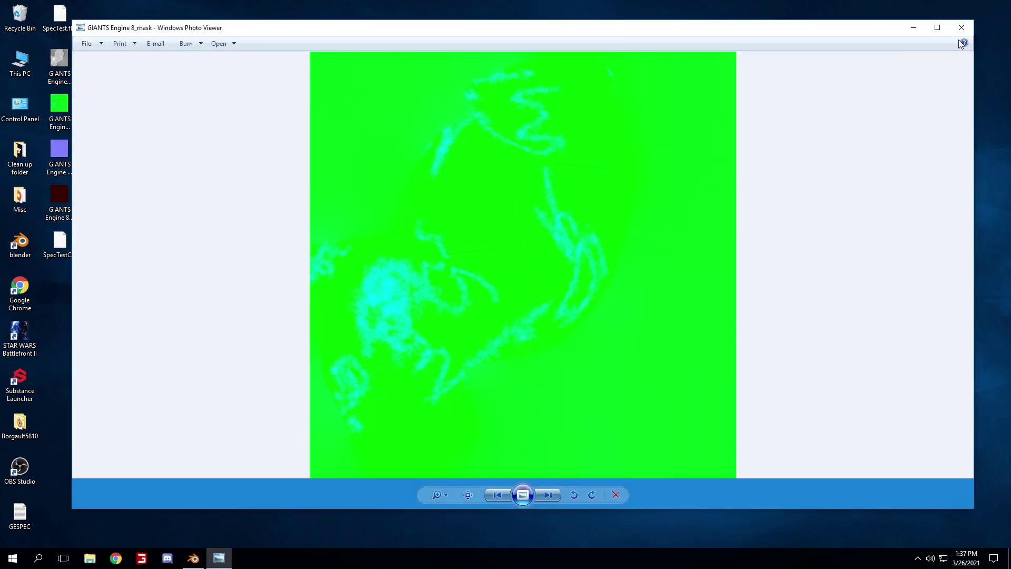
{"action": "left_click", "coordinate": [962, 27]}
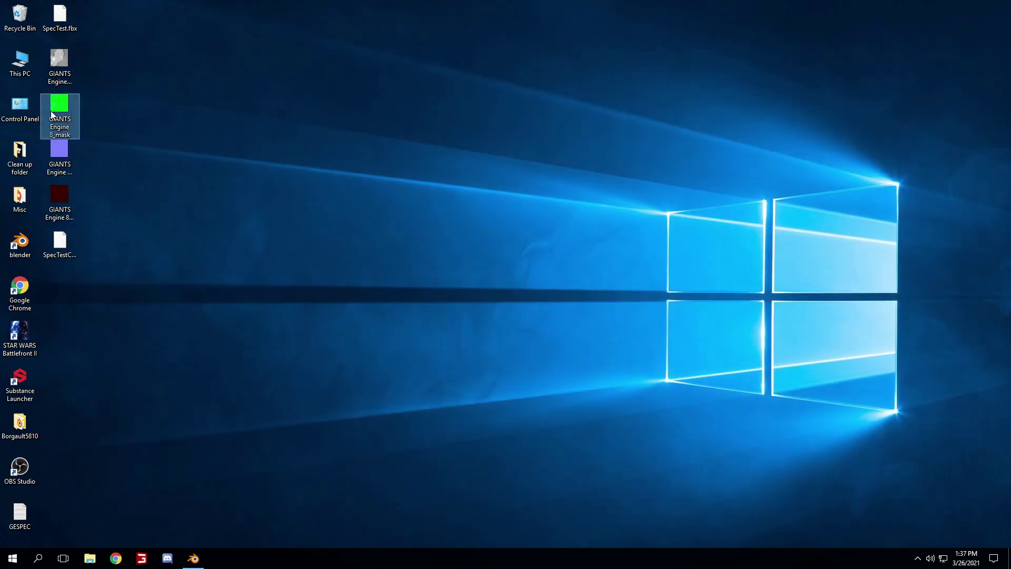
{"action": "right_click", "coordinate": [51, 112]}
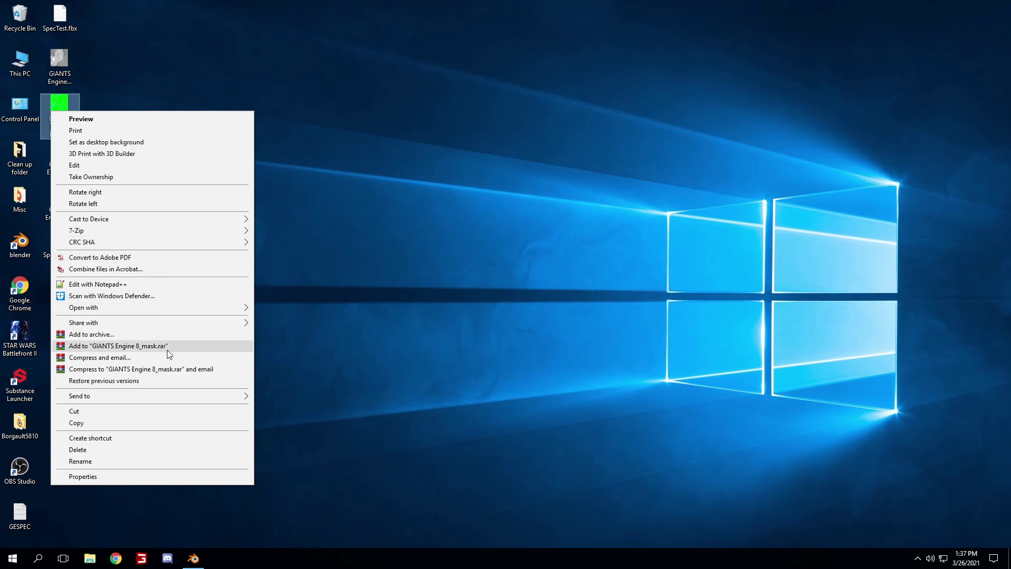
{"action": "mouse_move", "coordinate": [176, 311]}
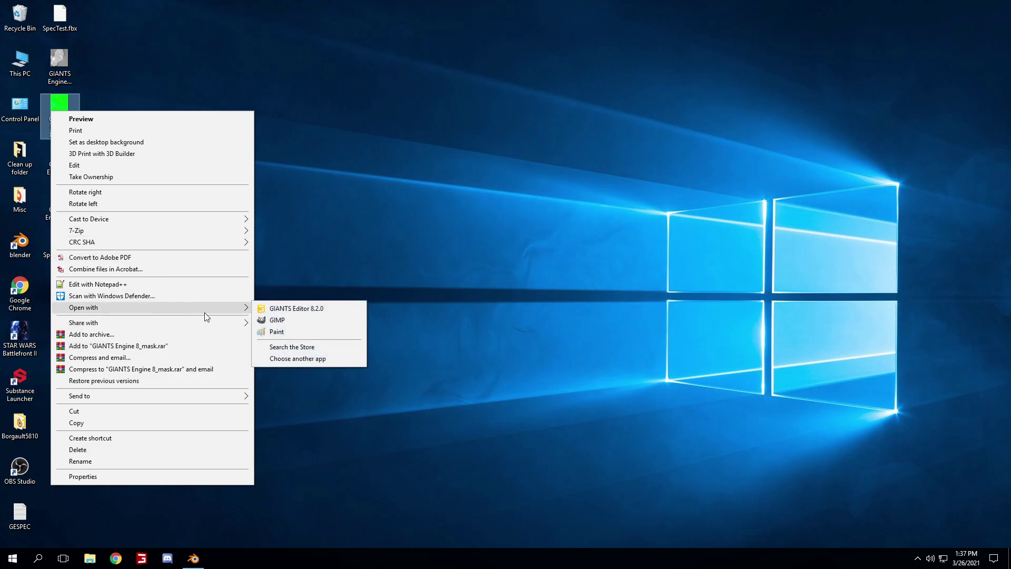
{"action": "left_click", "coordinate": [302, 320]}
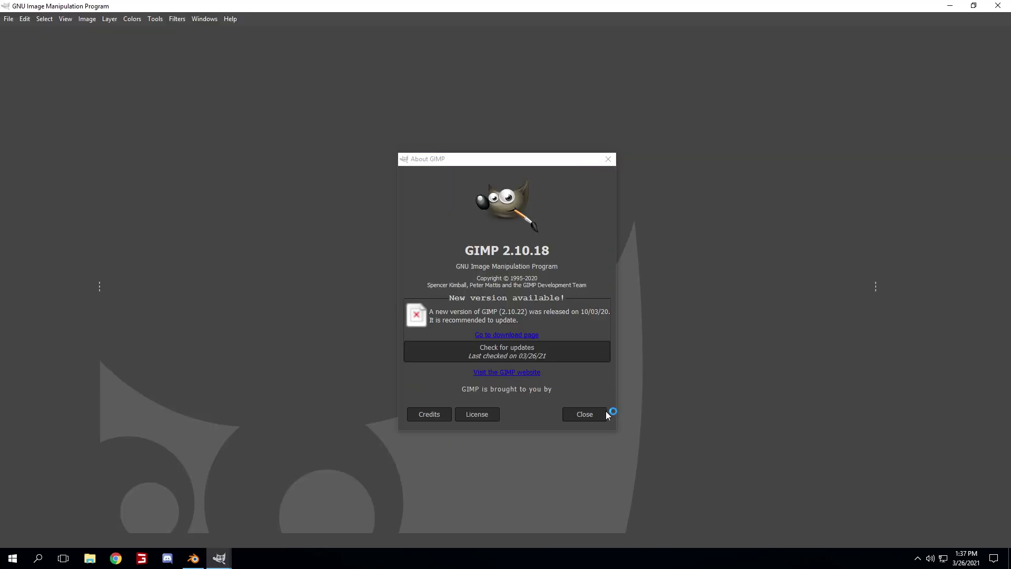
{"action": "left_click", "coordinate": [598, 414]}
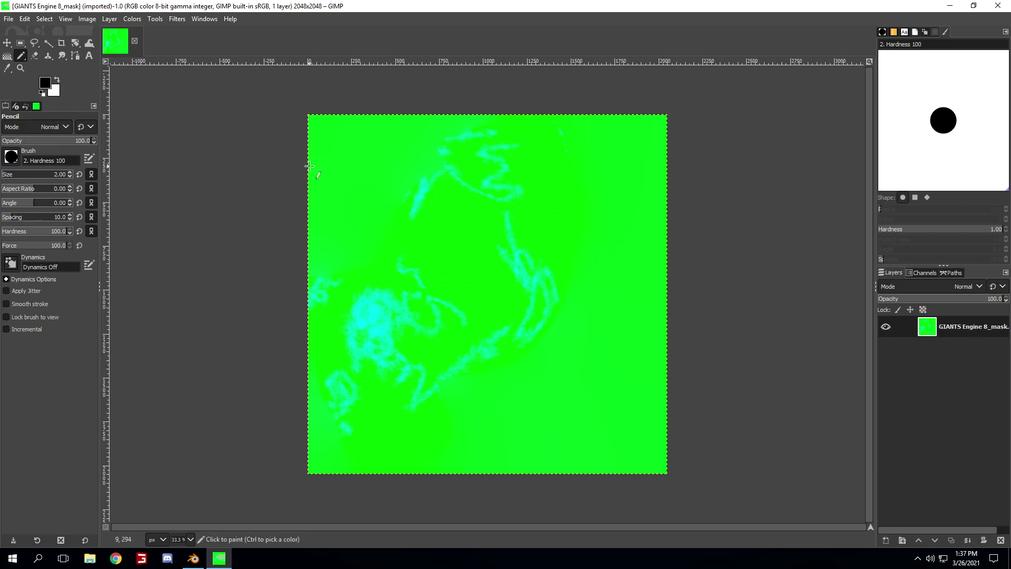
Decompose the mask image into separate layers using the RGB color model
{"action": "left_click", "coordinate": [132, 20]}
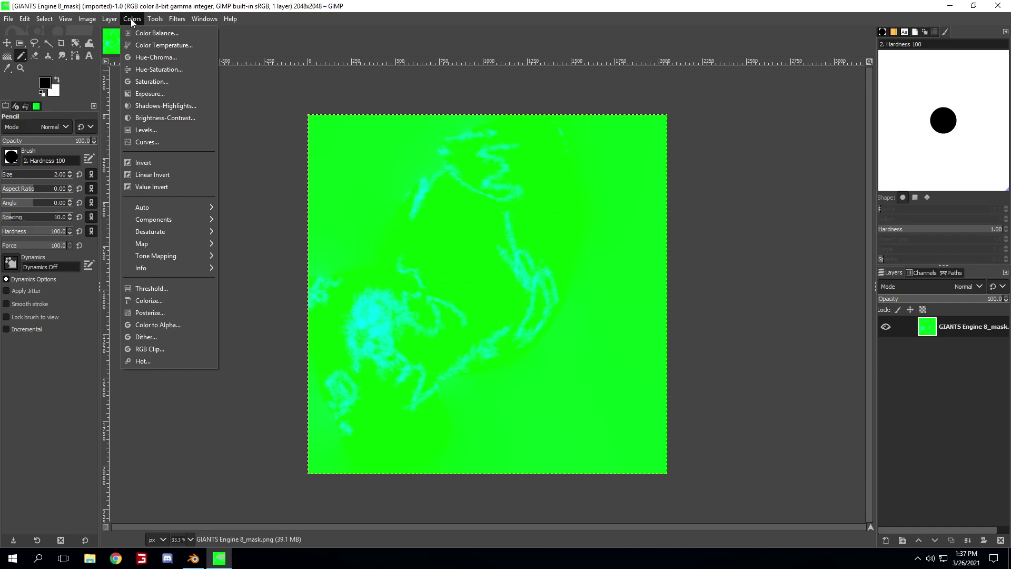
{"action": "mouse_move", "coordinate": [147, 219]}
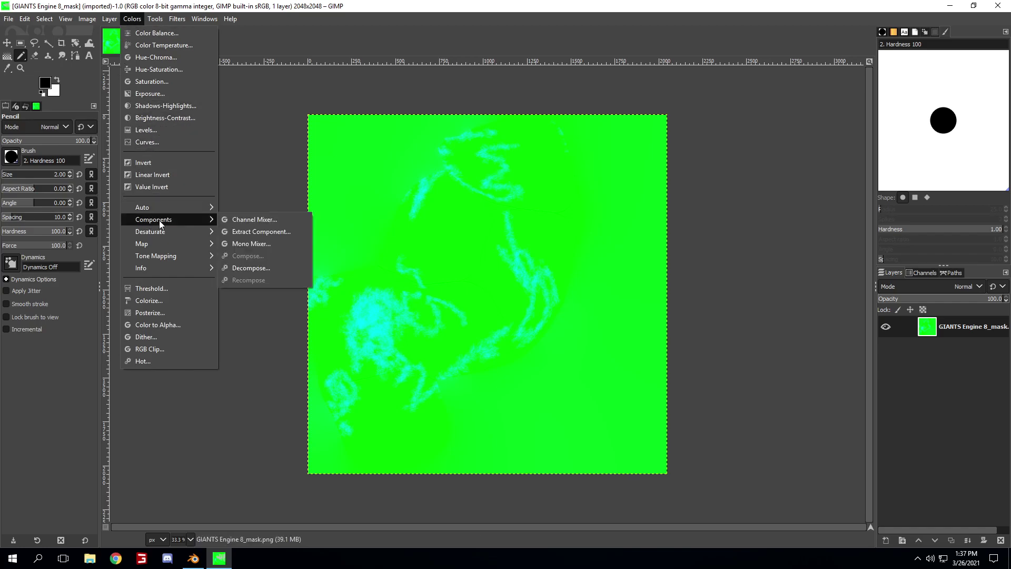
{"action": "left_click", "coordinate": [264, 267]}
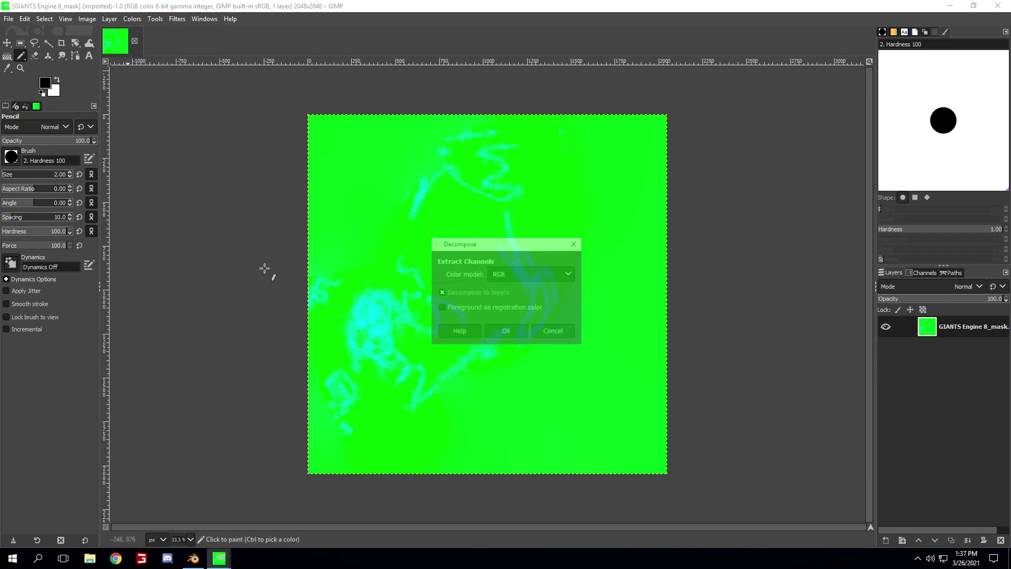
{"action": "left_click", "coordinate": [505, 337]}
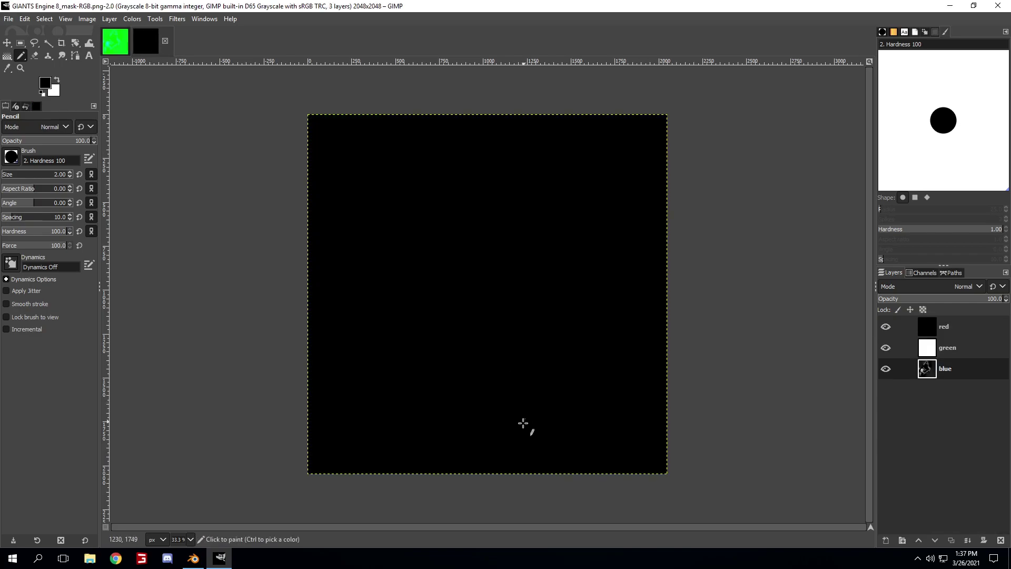
Open the GESPEC channel notes from the desktop and shrink and move their window over GIMP, leaving the layer list uncovered
{"action": "left_click", "coordinate": [1009, 559]}
{"action": "double_click", "coordinate": [26, 510]}
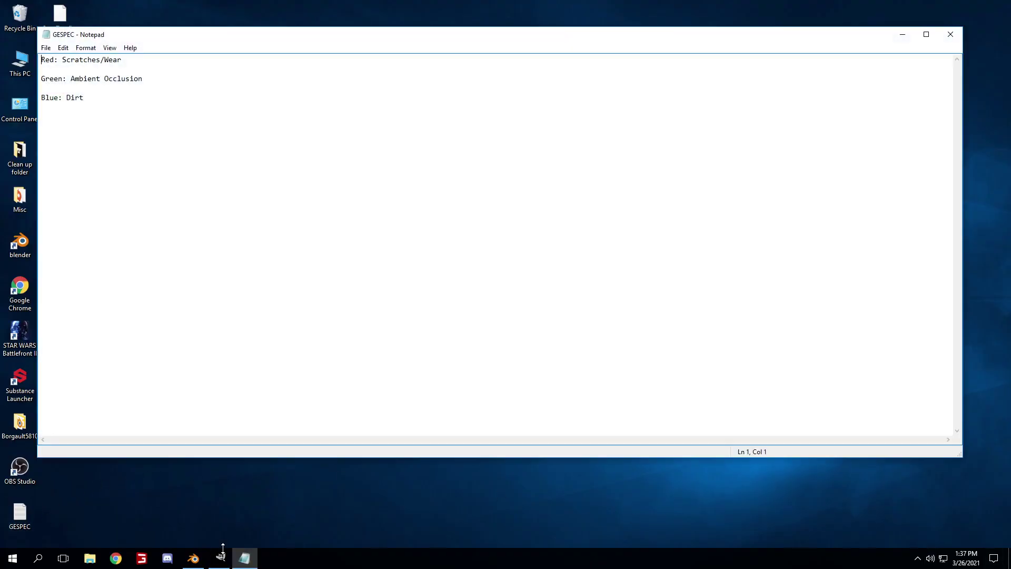
{"action": "left_click", "coordinate": [221, 557]}
{"action": "left_click", "coordinate": [244, 557]}
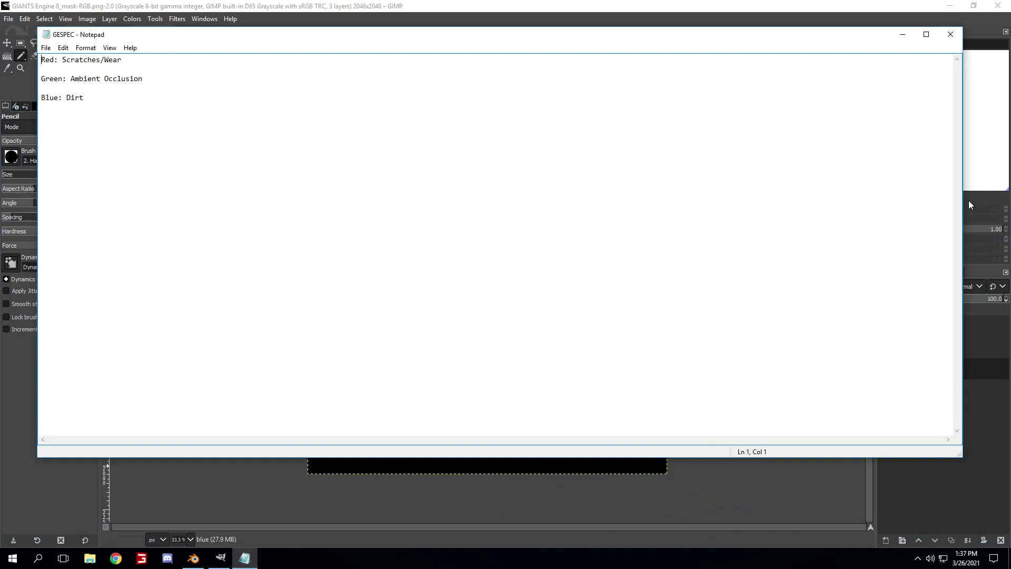
{"action": "left_click_drag", "start_coordinate": [966, 201], "coordinate": [601, 226]}
{"action": "left_click_drag", "start_coordinate": [233, 42], "coordinate": [284, 74]}
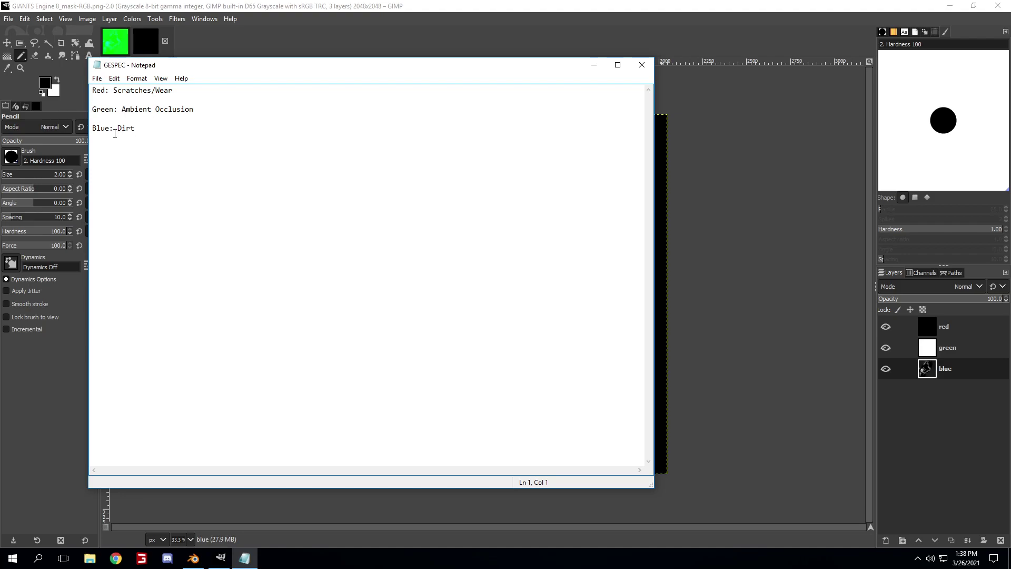
Toggle the visibility of the red, green and blue layers to examine the wear, ambient occlusion and dirt channels individually
{"action": "left_click", "coordinate": [885, 327]}
{"action": "left_click", "coordinate": [887, 369], "text": "shift"}
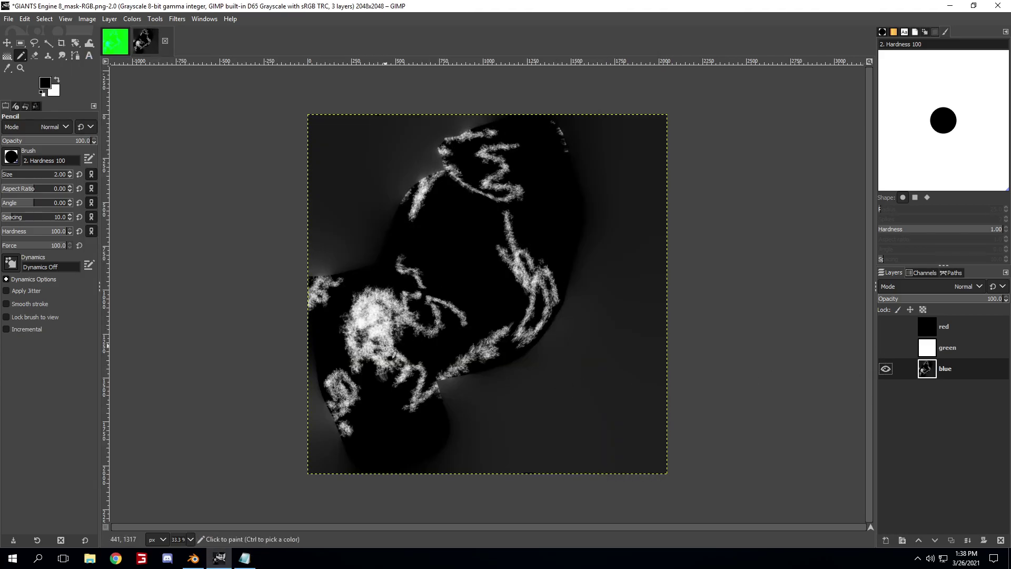
{"action": "left_click", "coordinate": [887, 353]}
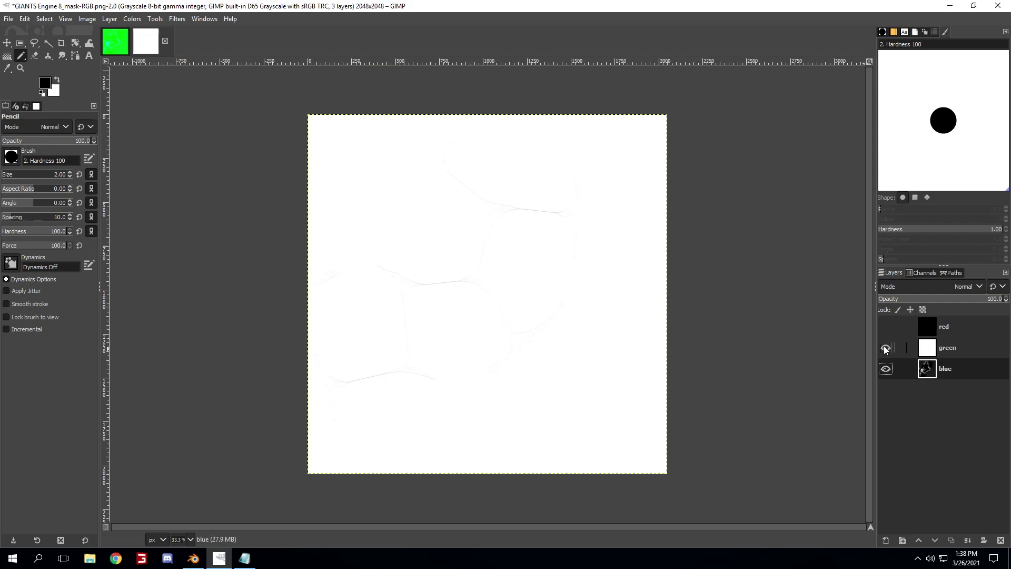
{"action": "left_click", "coordinate": [885, 326]}
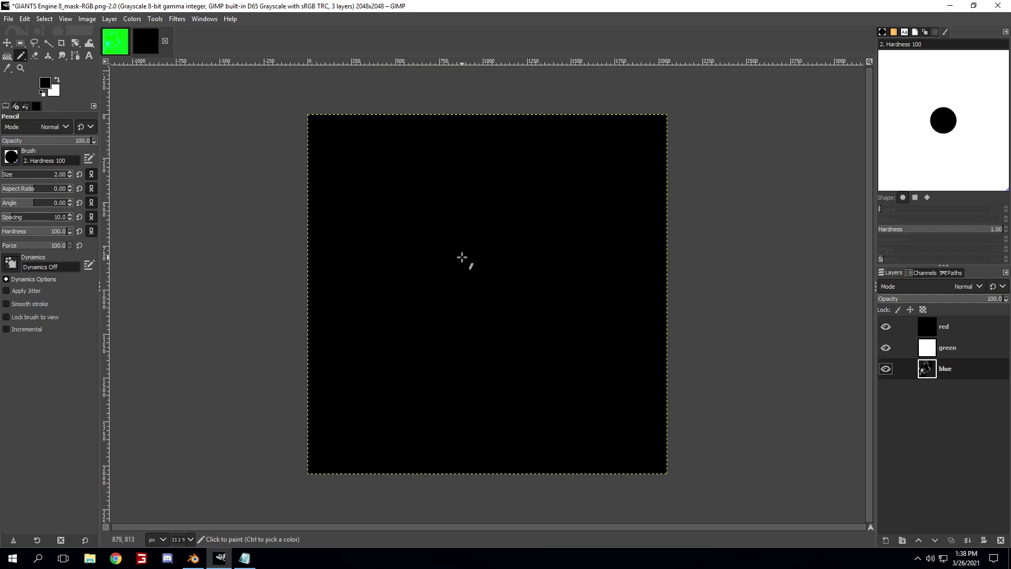
Export the red layer's image to the Desktop as WearLayer.png with the default PNG options
{"action": "left_click", "coordinate": [957, 325]}
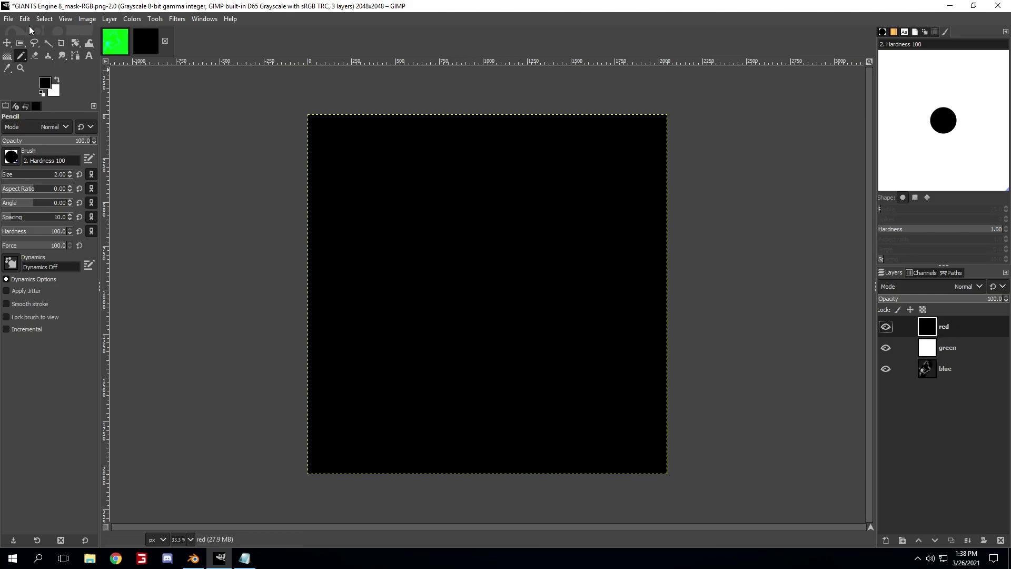
{"action": "left_click", "coordinate": [9, 20]}
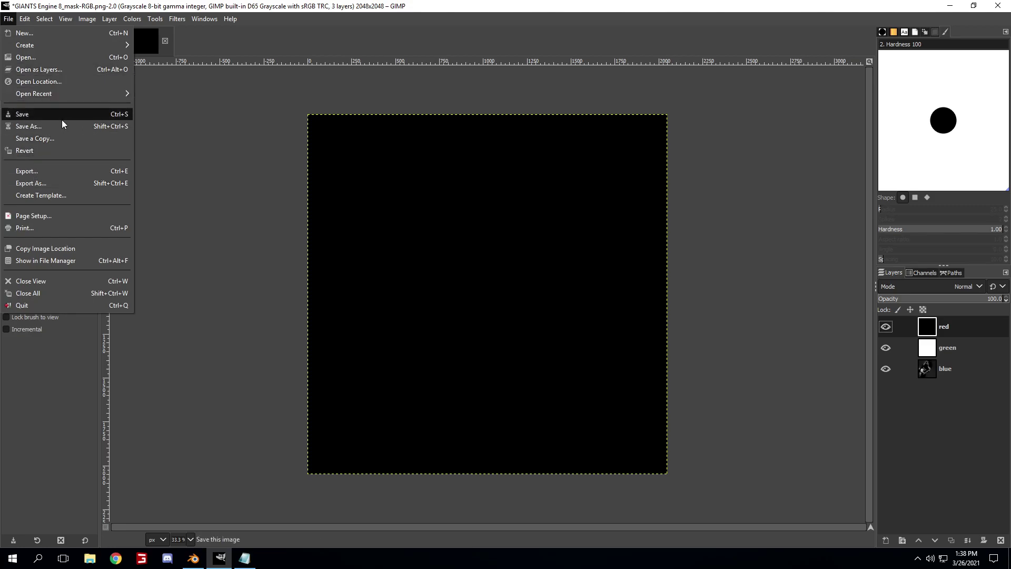
{"action": "left_click", "coordinate": [60, 180]}
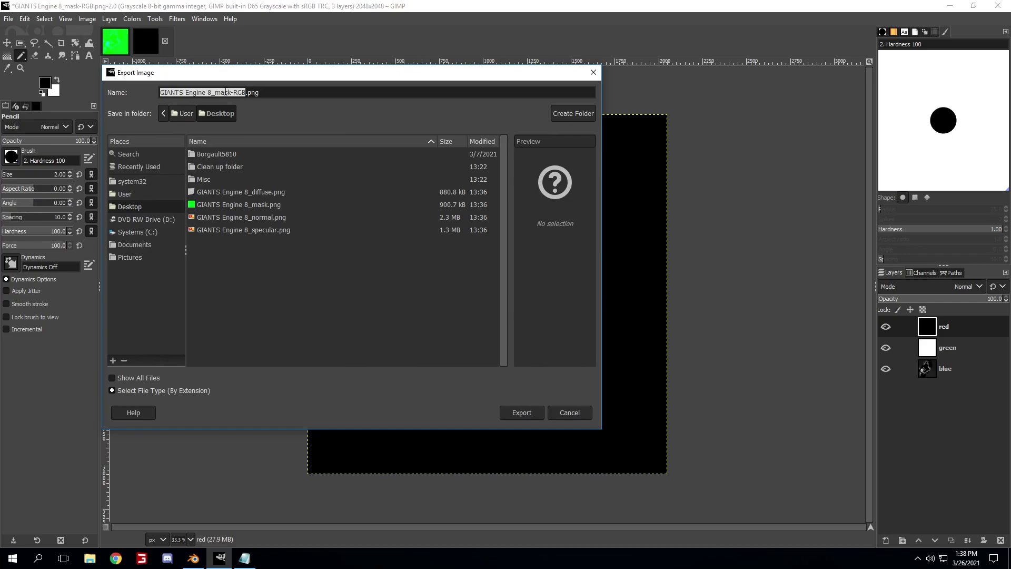
{"action": "type", "text": "WearLayer"}
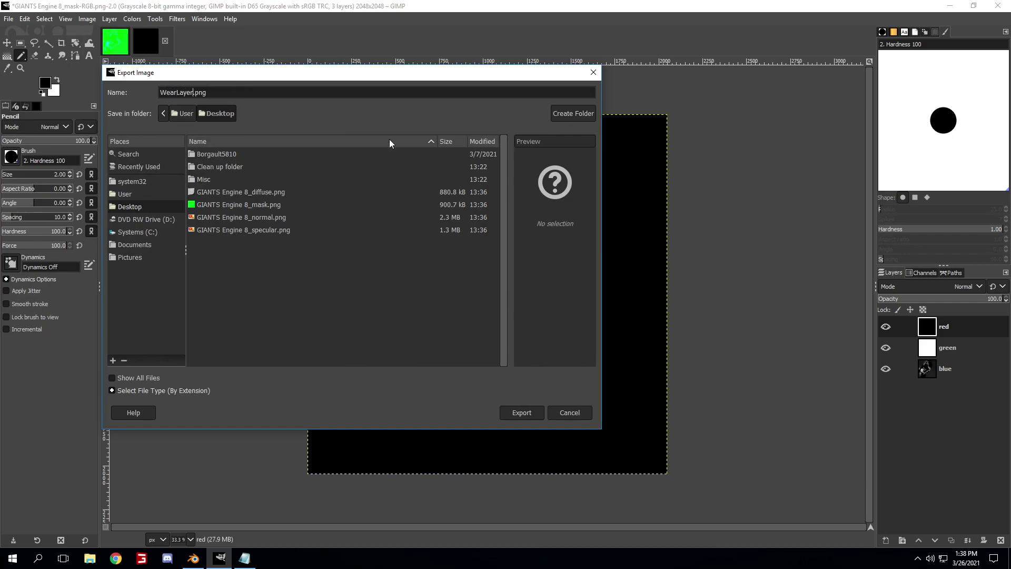
{"action": "left_click", "coordinate": [524, 412]}
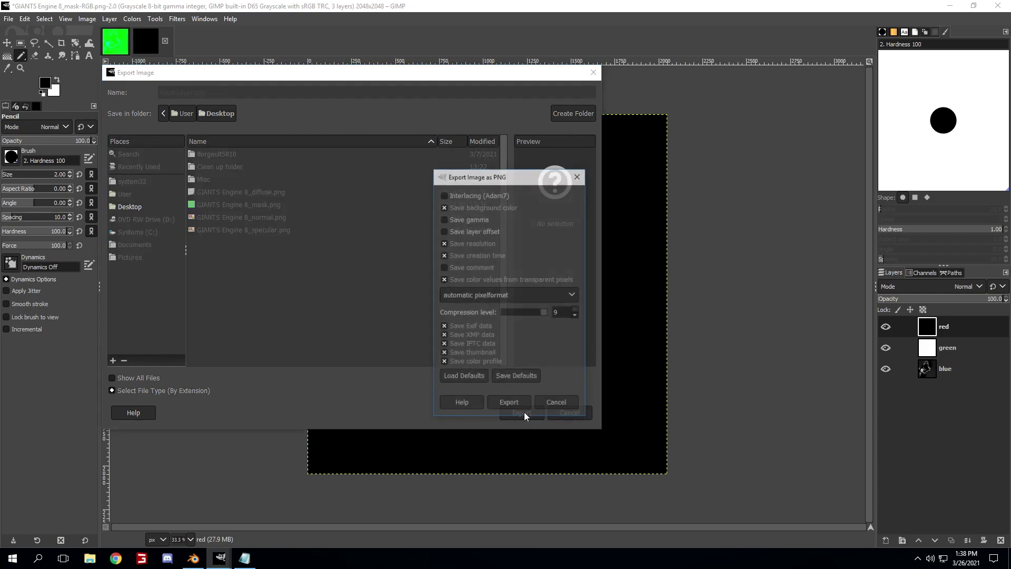
{"action": "left_click", "coordinate": [530, 401]}
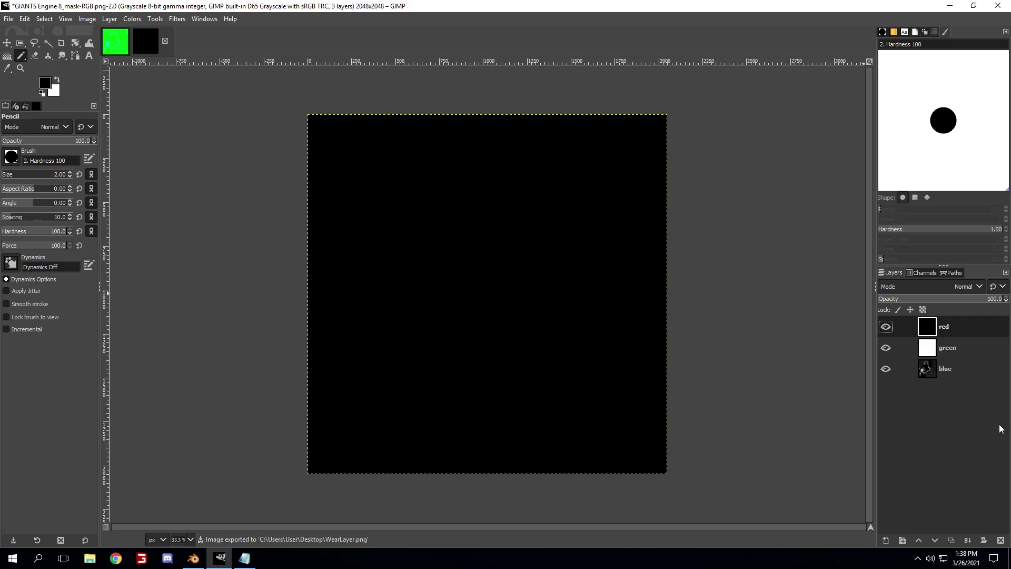
Switch to Blender and import SpecTestCube.fbx from the Desktop as an FBX file
{"action": "left_click", "coordinate": [1010, 558]}
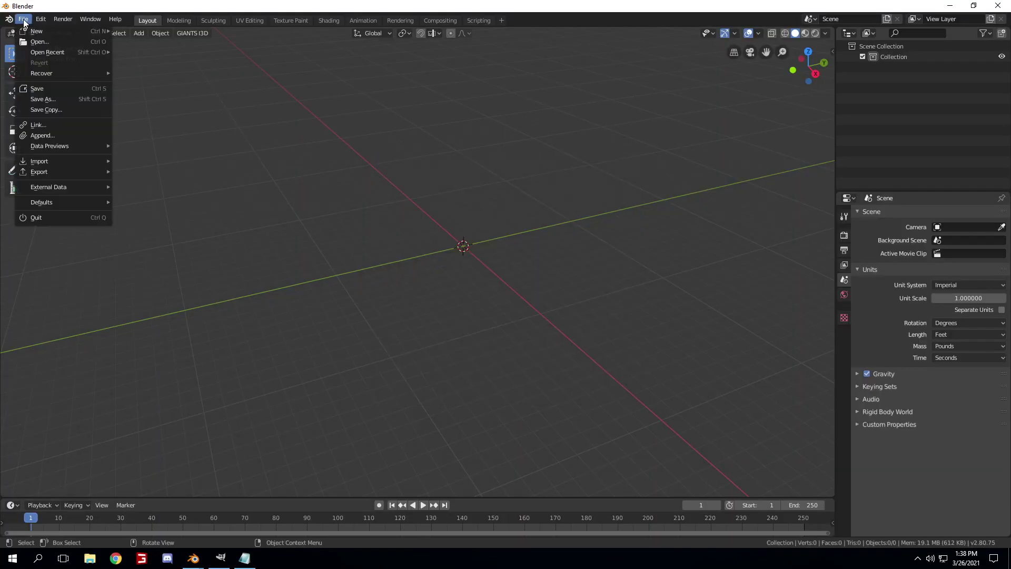
{"action": "mouse_move", "coordinate": [37, 162]}
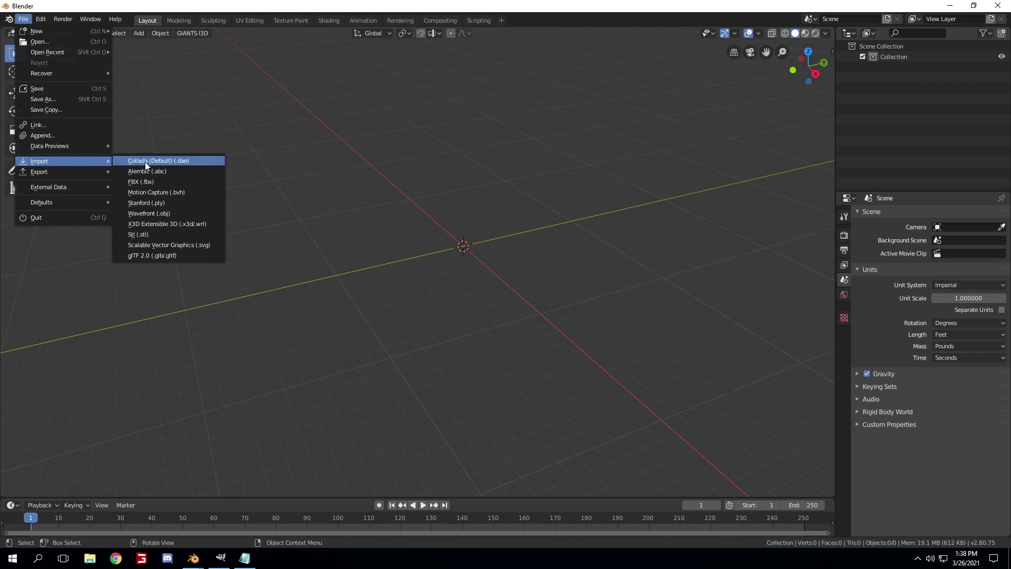
{"action": "left_click", "coordinate": [176, 182]}
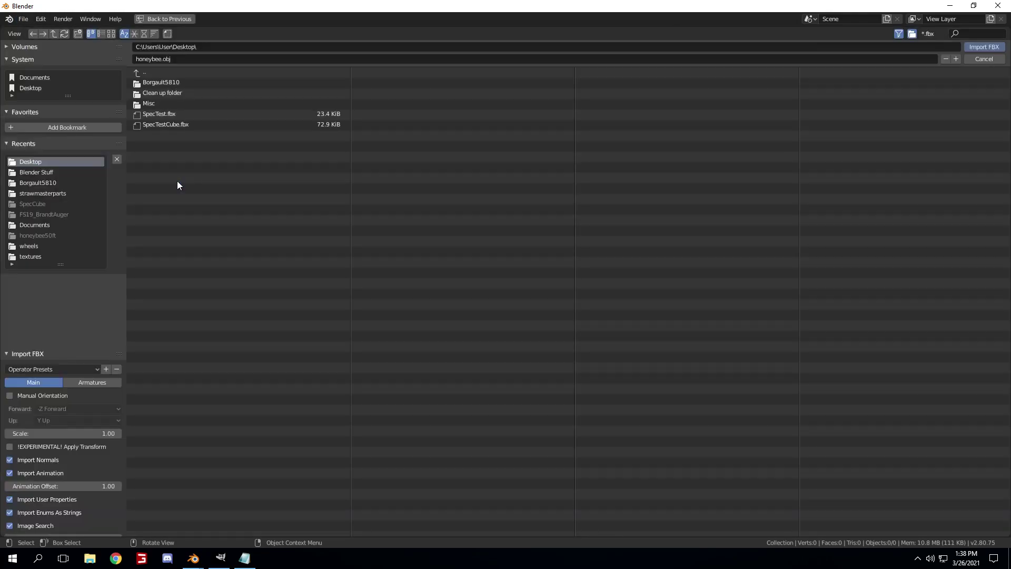
{"action": "double_click", "coordinate": [191, 125]}
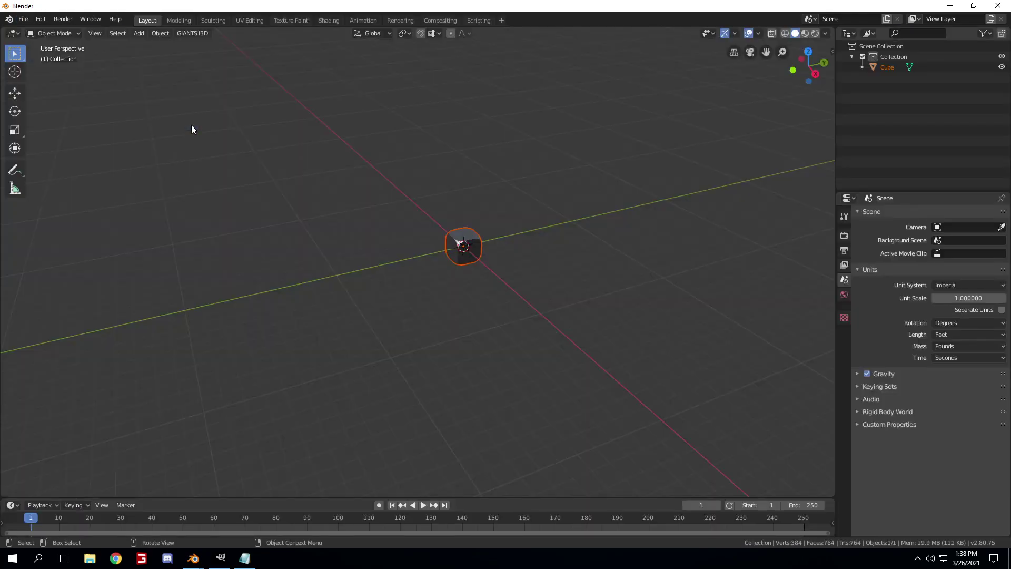
Select the imported cube and open it in the Texture Paint workspace with its UV layout displayed
{"action": "scroll", "coordinate": [723, 270], "scroll_direction": "up", "scroll_amount": 6}
{"action": "middle_click_drag", "start_coordinate": [674, 278], "coordinate": [464, 292], "text": "shift"}
{"action": "scroll", "coordinate": [469, 323], "scroll_direction": "up", "scroll_amount": 4}
{"action": "scroll", "coordinate": [469, 329], "scroll_direction": "down", "scroll_amount": 4}
{"action": "scroll", "coordinate": [454, 307], "scroll_direction": "up", "scroll_amount": 2}
{"action": "left_click", "coordinate": [464, 293]}
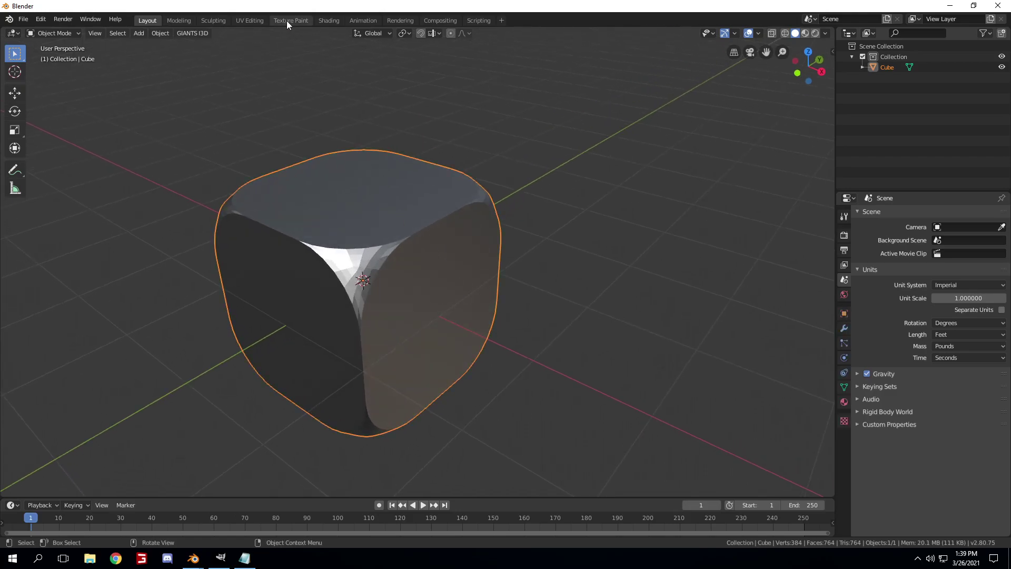
{"action": "key", "text": "ctrl+Page_Down"}
{"action": "key", "text": "ctrl+Page_Down"}
{"action": "key", "text": "ctrl+Page_Down"}
{"action": "key", "text": "ctrl+Page_Down"}
{"action": "scroll", "coordinate": [602, 298], "scroll_direction": "up", "scroll_amount": 8}
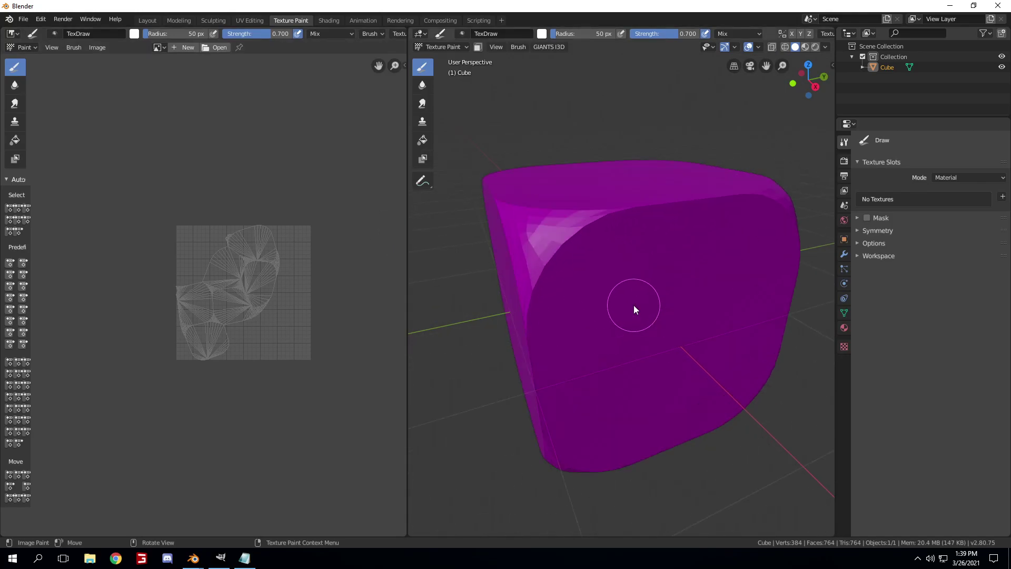
{"action": "mouse_move", "coordinate": [634, 305]}
{"action": "middle_mouse_down"}
{"action": "mouse_move", "coordinate": [677, 325]}
{"action": "mouse_move", "coordinate": [656, 313]}
{"action": "middle_mouse_up"}
{"action": "scroll", "coordinate": [649, 313], "scroll_direction": "down", "scroll_amount": 4}
{"action": "key", "text": "Tab"}
{"action": "key", "text": "Tab"}
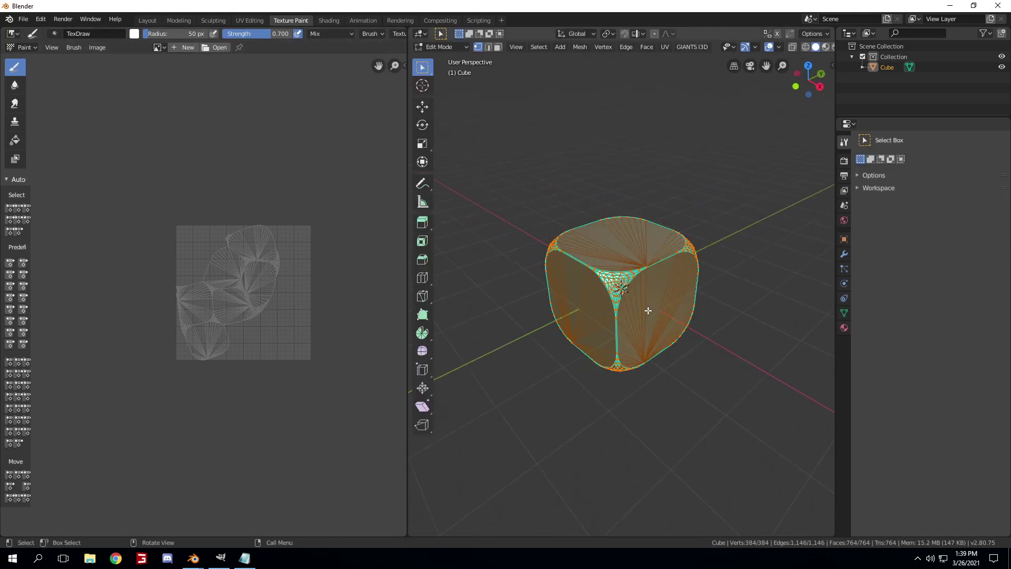
Open WearLayer.png from the Desktop in the image editor beneath the cube's UV layout
{"action": "left_click", "coordinate": [214, 47]}
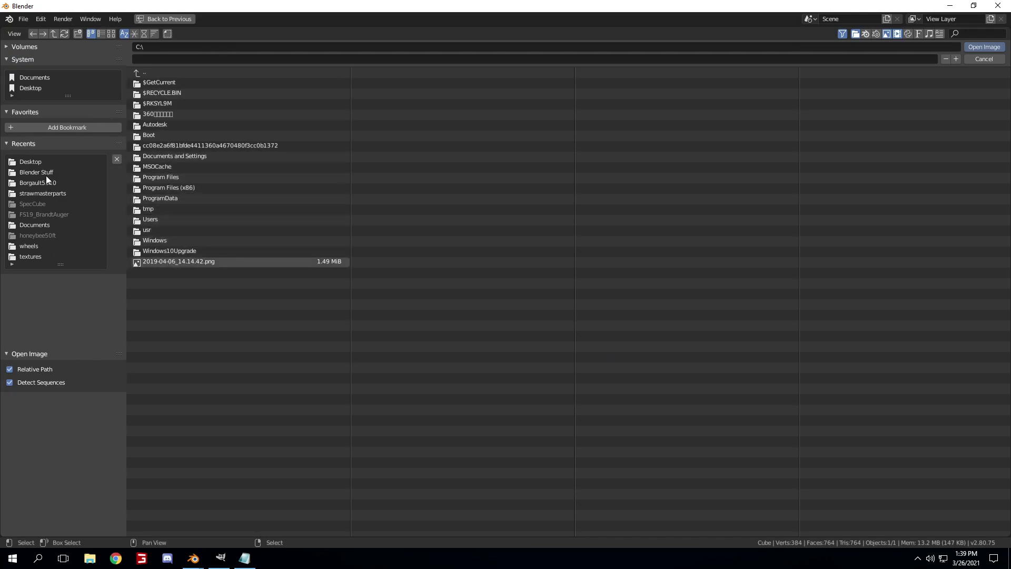
{"action": "left_click", "coordinate": [49, 160]}
{"action": "left_click", "coordinate": [170, 157]}
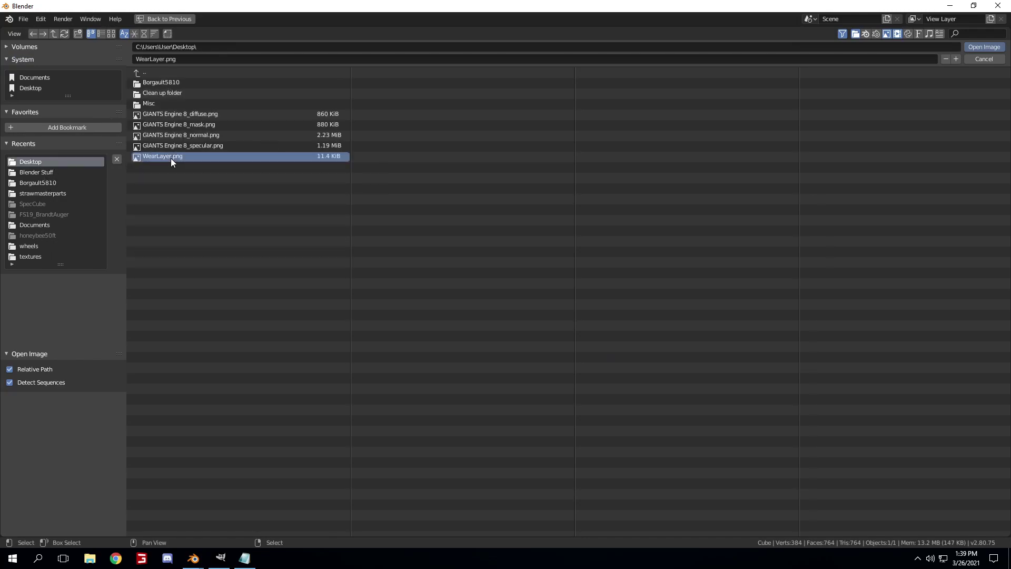
{"action": "double_click", "coordinate": [171, 157]}
{"action": "scroll", "coordinate": [632, 254], "scroll_direction": "up", "scroll_amount": 3}
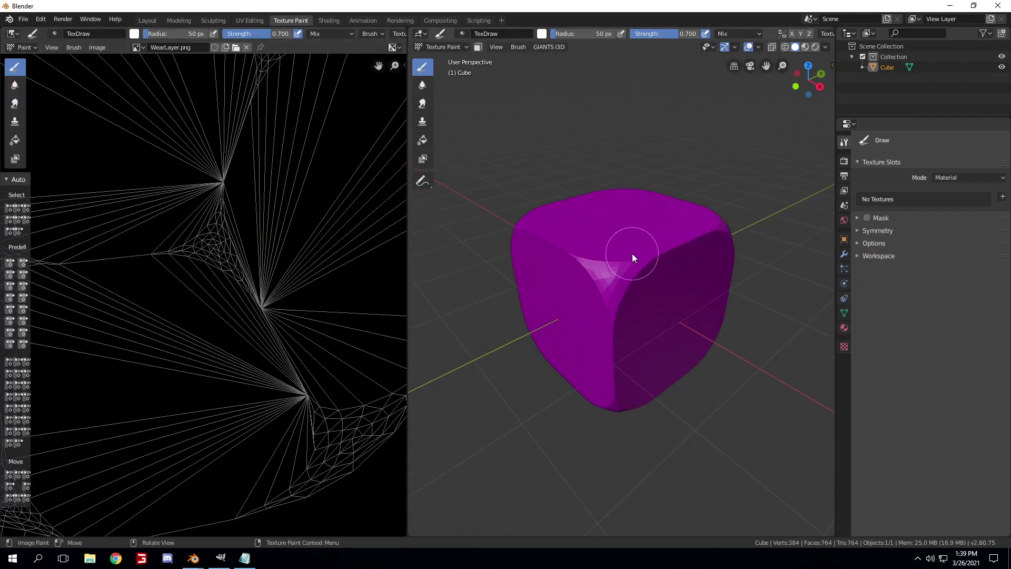
Add an Image Texture to the SpecTest material's Base Color and load WearLayer.png from the Desktop into it
{"action": "left_click", "coordinate": [845, 328]}
{"action": "left_click", "coordinate": [862, 185]}
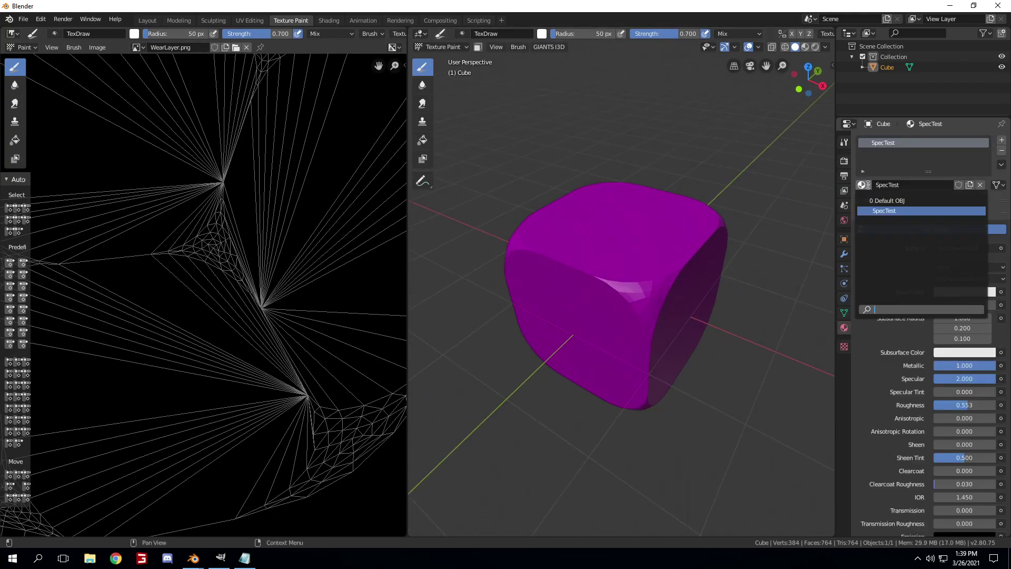
{"action": "left_click", "coordinate": [879, 211]}
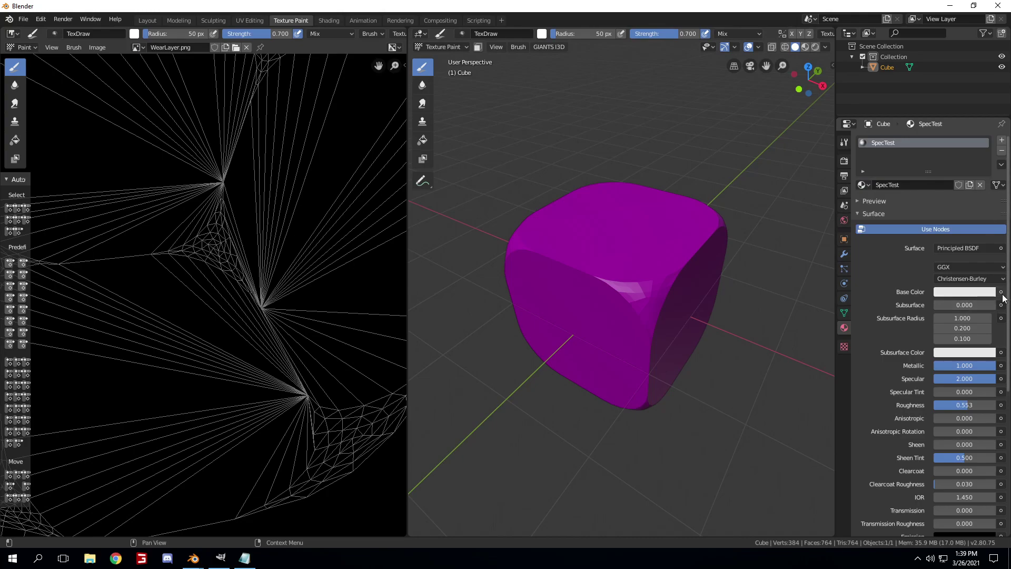
{"action": "middle_click_drag", "start_coordinate": [629, 270], "coordinate": [666, 279]}
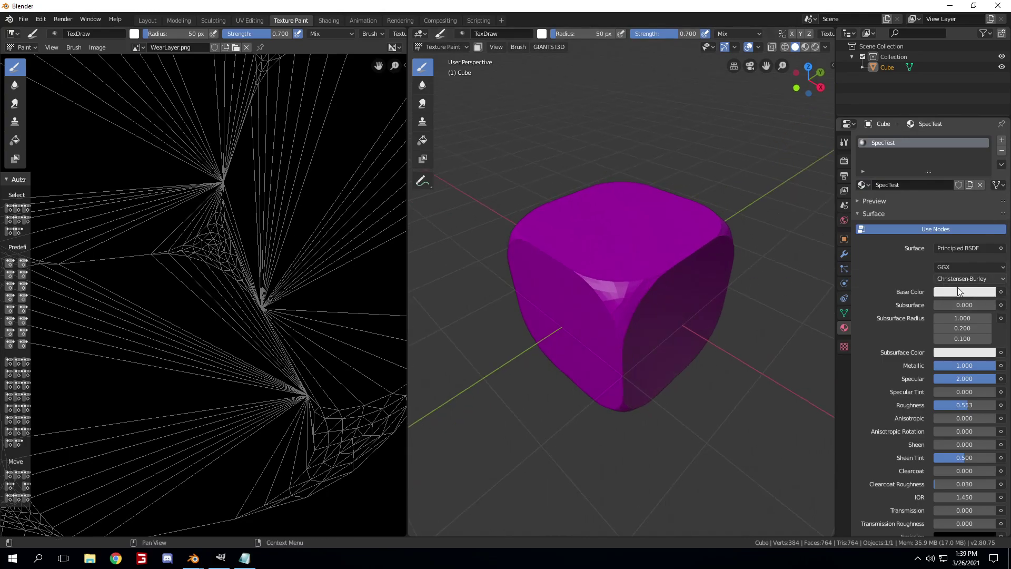
{"action": "left_click", "coordinate": [1001, 292]}
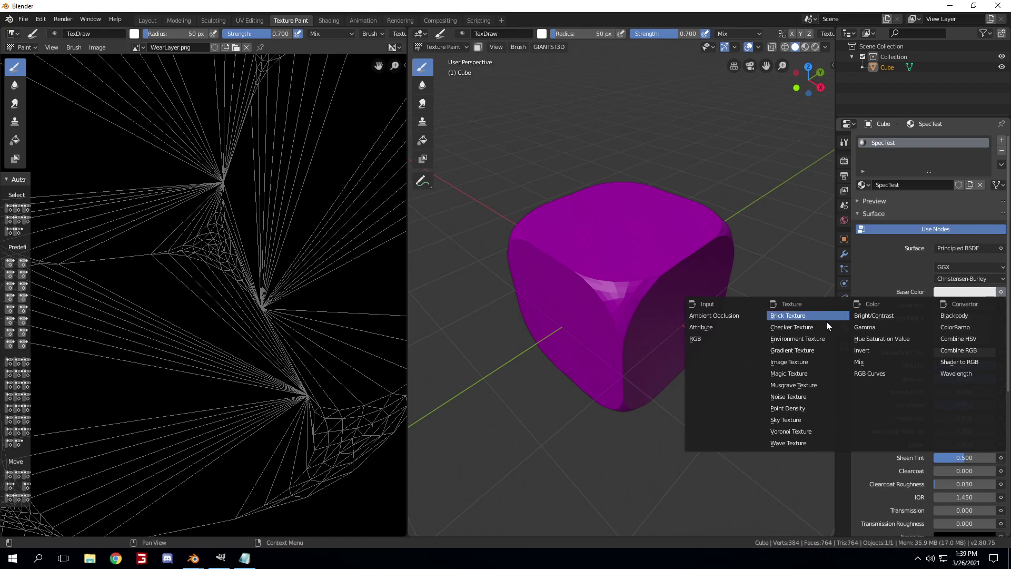
{"action": "left_click", "coordinate": [801, 362]}
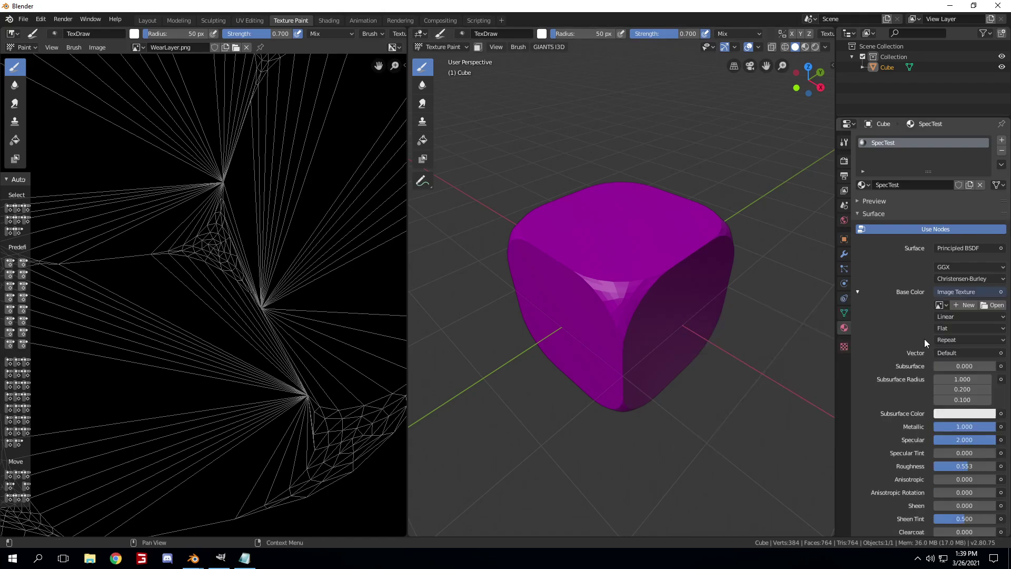
{"action": "left_click", "coordinate": [993, 306]}
{"action": "left_click", "coordinate": [40, 163]}
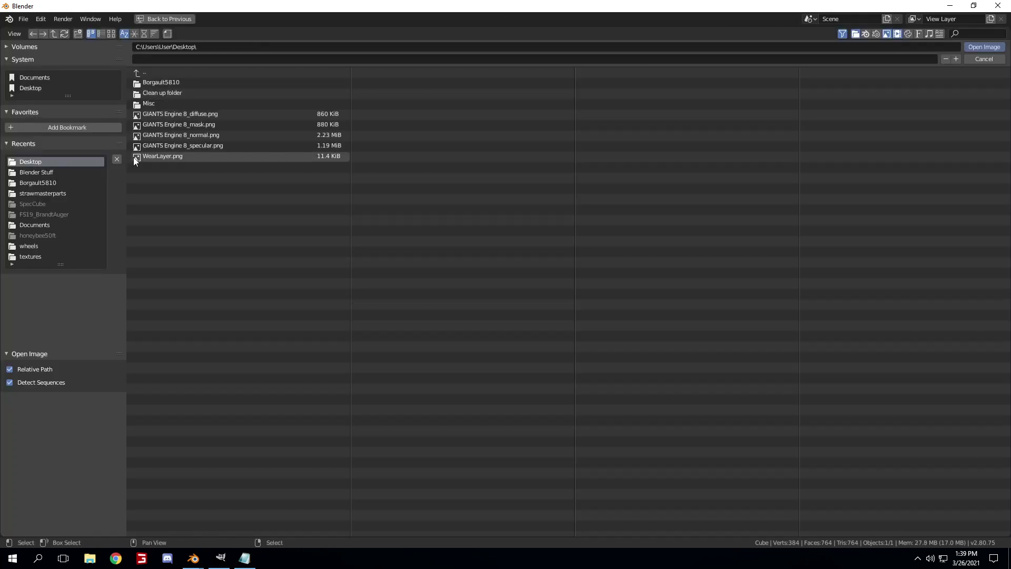
{"action": "double_click", "coordinate": [150, 155]}
Try white 50 px brush strokes on the wear texture and over the cube's rounded corner, undoing them
{"action": "mouse_move", "coordinate": [248, 274]}
{"action": "left_mouse_down"}
{"action": "mouse_move", "coordinate": [227, 254]}
{"action": "mouse_move", "coordinate": [279, 237]}
{"action": "left_mouse_up"}
{"action": "mouse_move", "coordinate": [674, 296]}
{"action": "middle_mouse_down"}
{"action": "mouse_move", "coordinate": [753, 298]}
{"action": "mouse_move", "coordinate": [575, 226]}
{"action": "mouse_move", "coordinate": [496, 247]}
{"action": "mouse_move", "coordinate": [487, 222]}
{"action": "middle_mouse_up"}
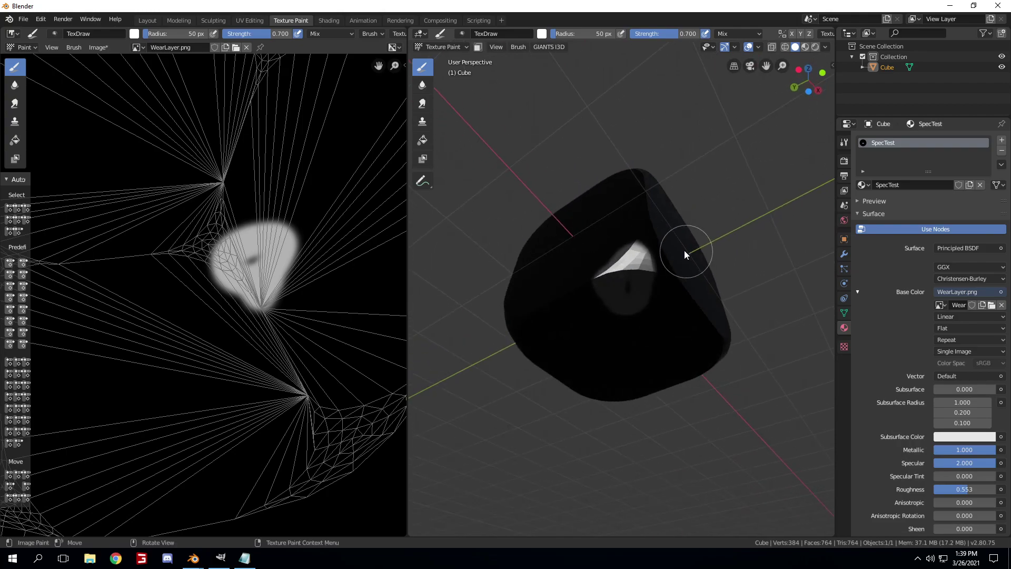
{"action": "middle_click_drag", "start_coordinate": [684, 251], "coordinate": [675, 234]}
{"action": "key", "text": "ctrl+z"}
{"action": "mouse_move", "coordinate": [698, 189]}
{"action": "middle_mouse_down"}
{"action": "mouse_move", "coordinate": [628, 255]}
{"action": "mouse_move", "coordinate": [630, 286]}
{"action": "middle_mouse_up"}
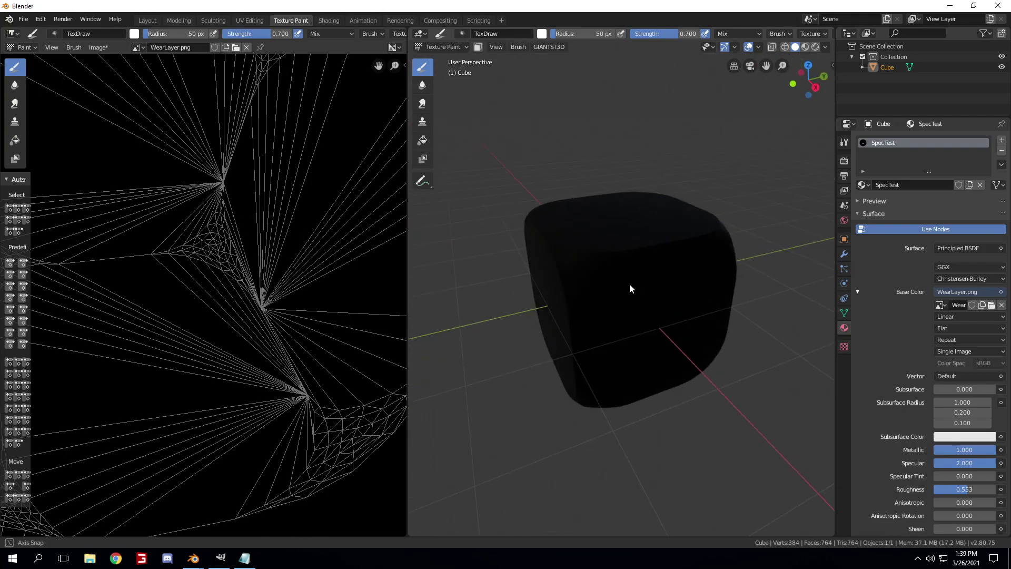
{"action": "mouse_move", "coordinate": [617, 265]}
{"action": "left_mouse_down"}
{"action": "mouse_move", "coordinate": [589, 232]}
{"action": "mouse_move", "coordinate": [677, 312]}
{"action": "mouse_move", "coordinate": [691, 311]}
{"action": "left_mouse_up"}
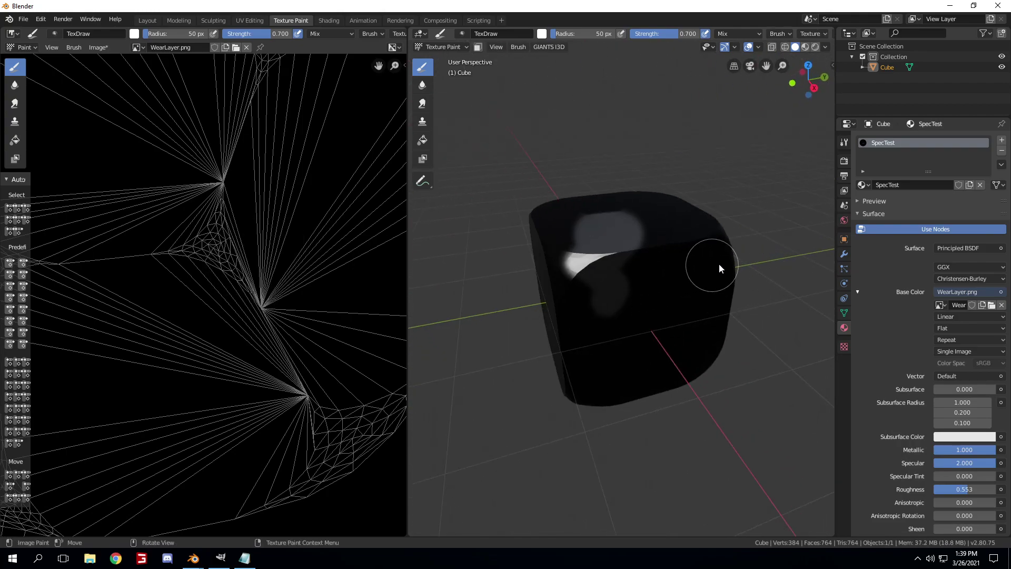
{"action": "key", "text": "ctrl+z"}
Set the brush radius to 5 px and paint the letters S and O in white on the cube's top face
{"action": "middle_click_drag", "start_coordinate": [755, 224], "coordinate": [708, 280]}
{"action": "scroll", "coordinate": [708, 280], "scroll_direction": "up", "scroll_amount": 6}
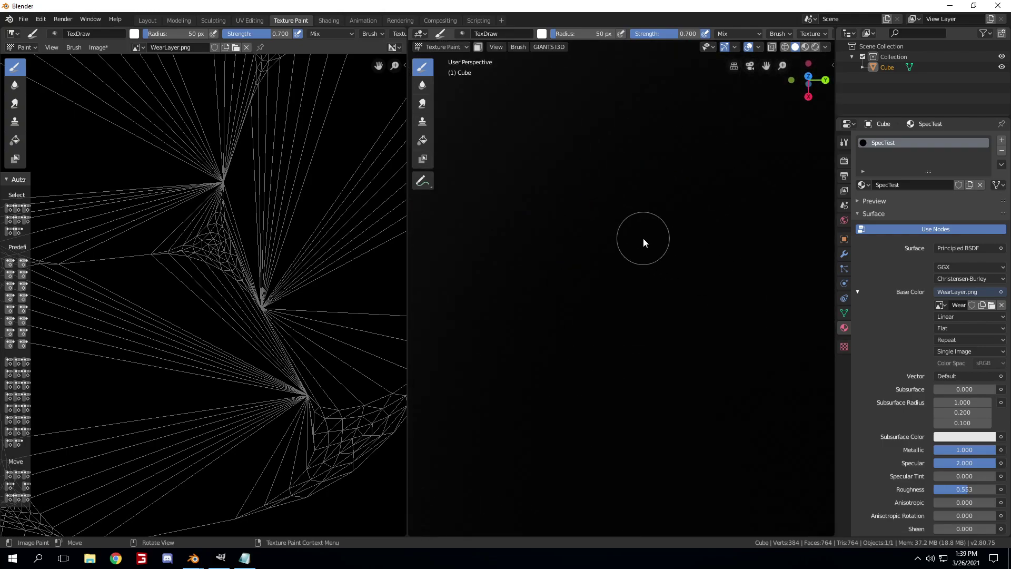
{"action": "scroll", "coordinate": [639, 237], "scroll_direction": "down", "scroll_amount": 4}
{"action": "left_click", "coordinate": [567, 33]}
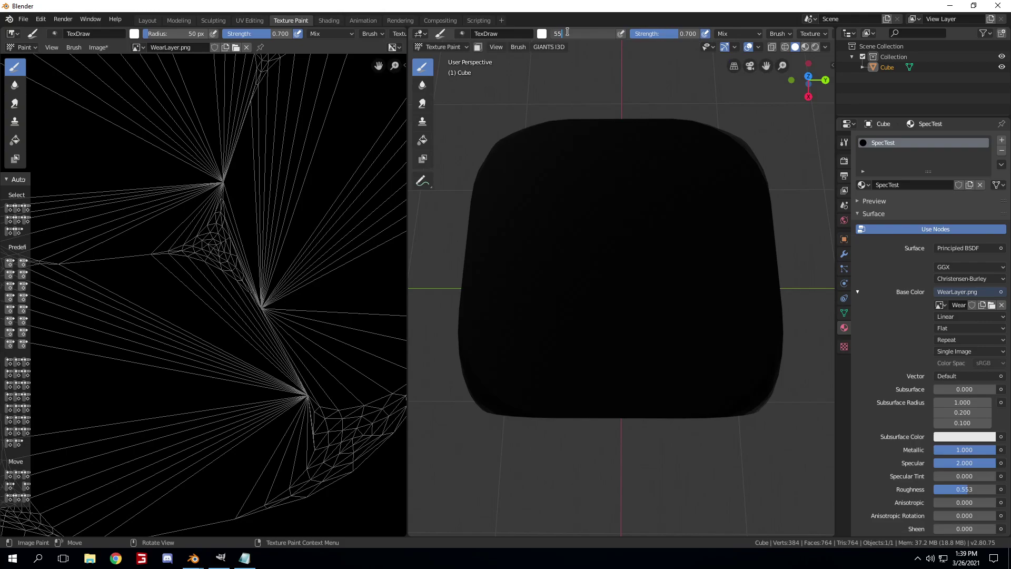
{"action": "type", "text": "55"}
{"action": "key", "text": "BackSpace"}
{"action": "key", "text": "Return"}
{"action": "scroll", "coordinate": [662, 131], "scroll_direction": "up", "scroll_amount": 4}
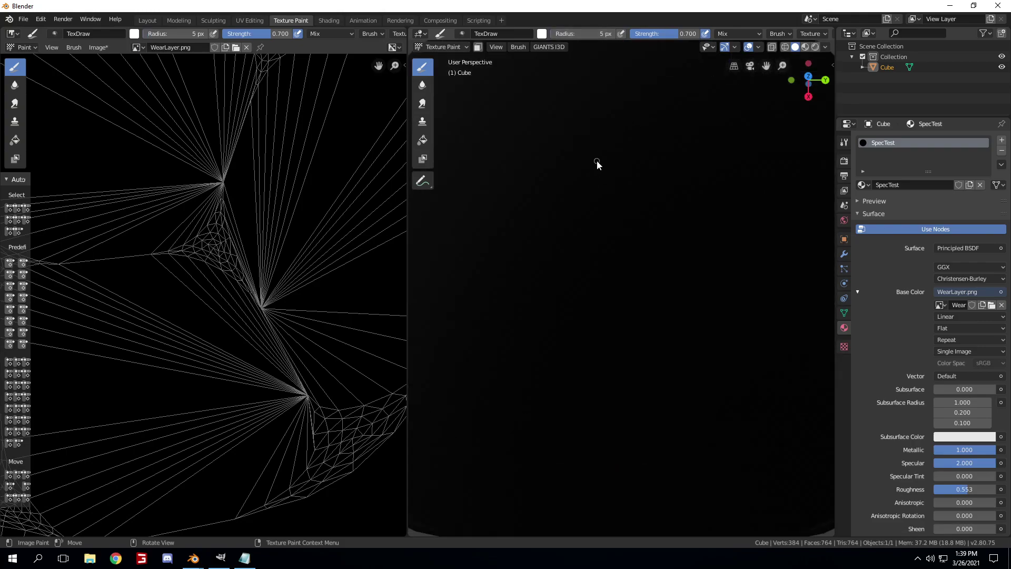
{"action": "left_click_drag", "start_coordinate": [583, 200], "coordinate": [554, 248]}
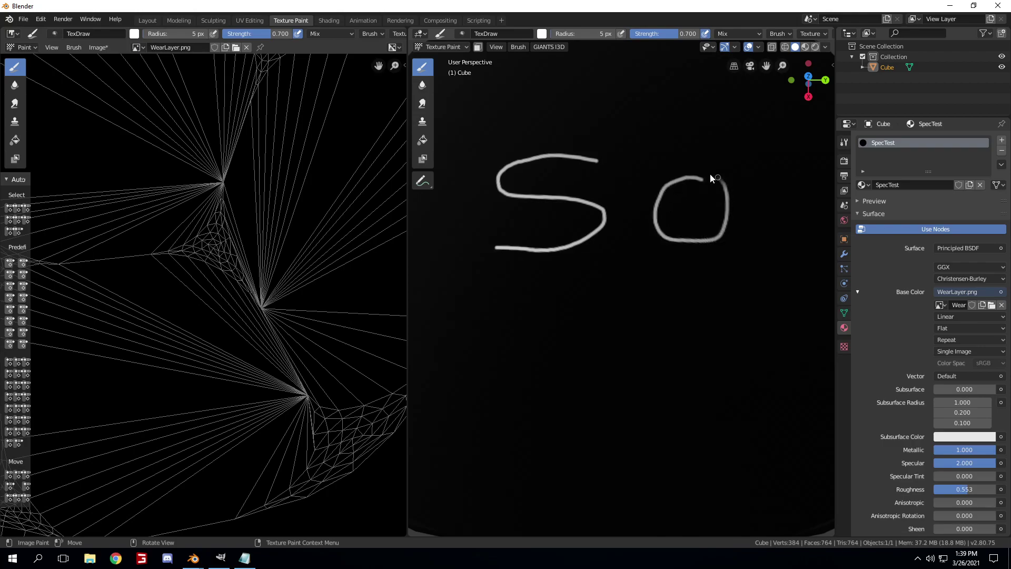
Examine the painted letters on the cube from several angles and their placement in the UV layout
{"action": "scroll", "coordinate": [717, 231], "scroll_direction": "down", "scroll_amount": 5}
{"action": "scroll", "coordinate": [274, 303], "scroll_direction": "down", "scroll_amount": 5}
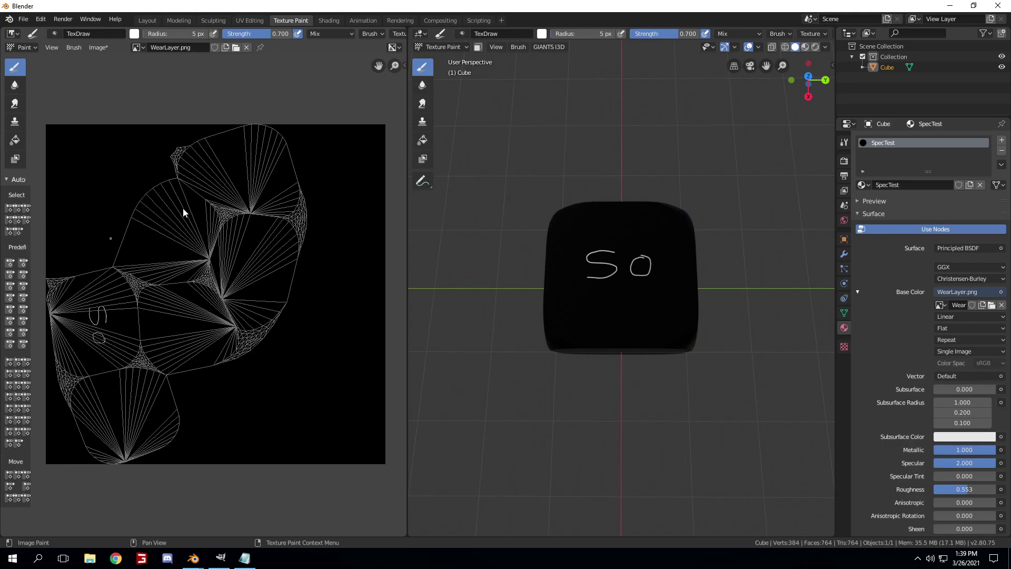
{"action": "mouse_move", "coordinate": [632, 321]}
{"action": "middle_mouse_down"}
{"action": "mouse_move", "coordinate": [608, 305]}
{"action": "mouse_move", "coordinate": [609, 289]}
{"action": "mouse_move", "coordinate": [627, 266]}
{"action": "mouse_move", "coordinate": [655, 278]}
{"action": "mouse_move", "coordinate": [605, 253]}
{"action": "mouse_move", "coordinate": [671, 293]}
{"action": "mouse_move", "coordinate": [621, 298]}
{"action": "middle_mouse_up"}
{"action": "scroll", "coordinate": [641, 252], "scroll_direction": "up", "scroll_amount": 4}
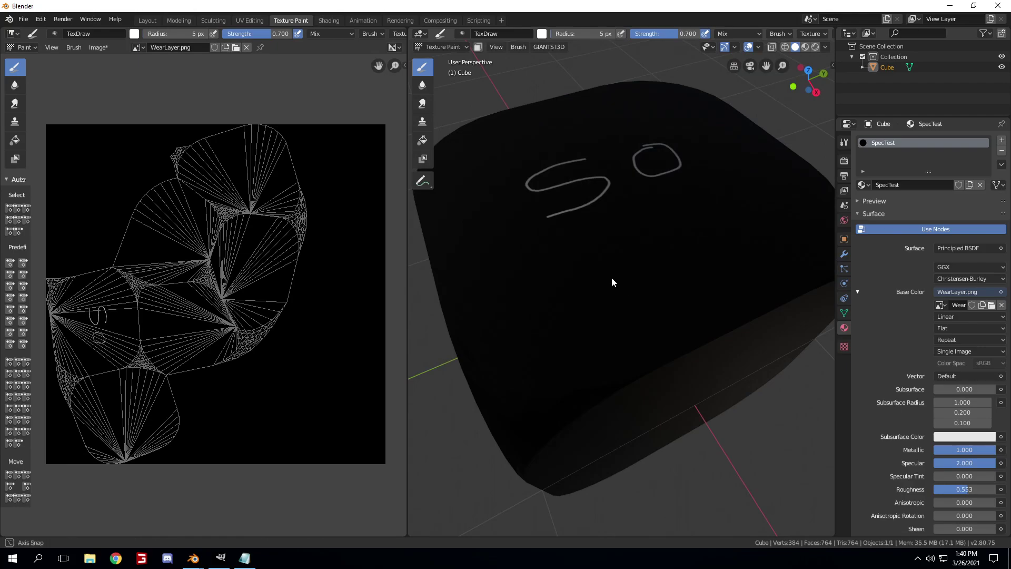
{"action": "middle_click_drag", "start_coordinate": [612, 278], "coordinate": [612, 201]}
{"action": "scroll", "coordinate": [645, 268], "scroll_direction": "down", "scroll_amount": 4}
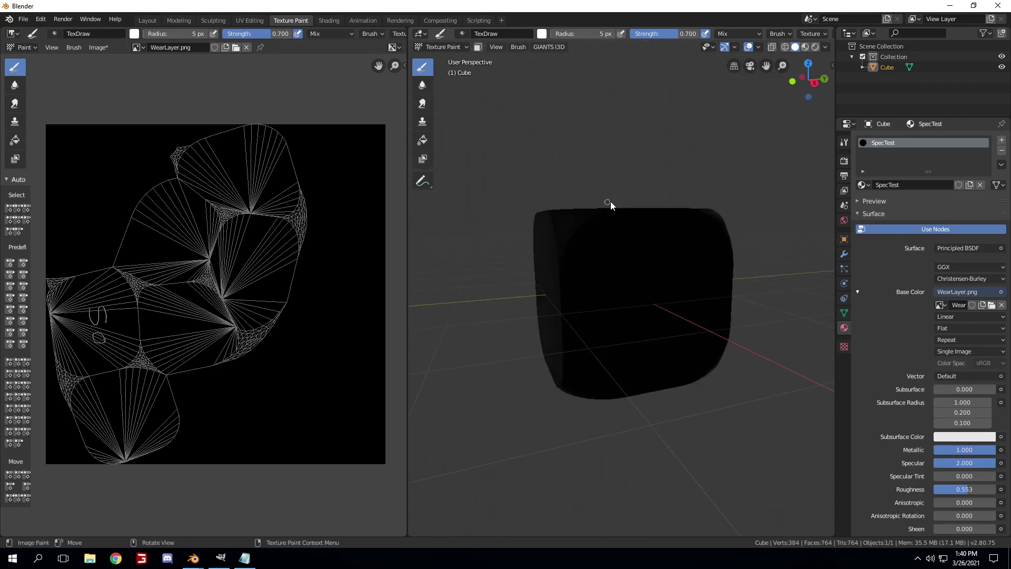
{"action": "scroll", "coordinate": [616, 227], "scroll_direction": "up", "scroll_amount": 4}
{"action": "middle_click_drag", "start_coordinate": [620, 236], "coordinate": [639, 240]}
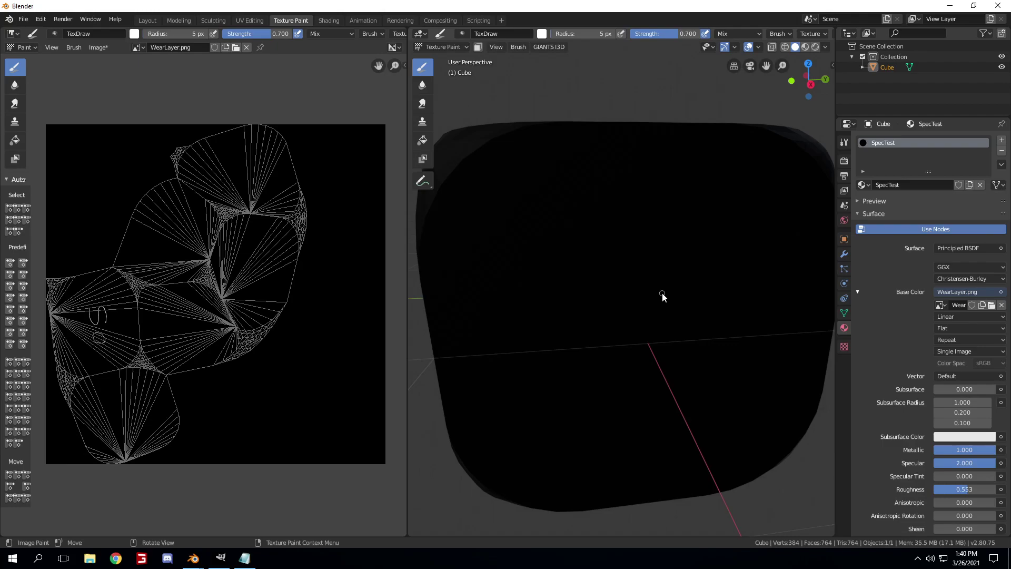
{"action": "scroll", "coordinate": [662, 293], "scroll_direction": "down", "scroll_amount": 5}
{"action": "middle_click_drag", "start_coordinate": [671, 305], "coordinate": [668, 270]}
{"action": "scroll", "coordinate": [712, 344], "scroll_direction": "up", "scroll_amount": 3}
{"action": "scroll", "coordinate": [626, 260], "scroll_direction": "up", "scroll_amount": 2}
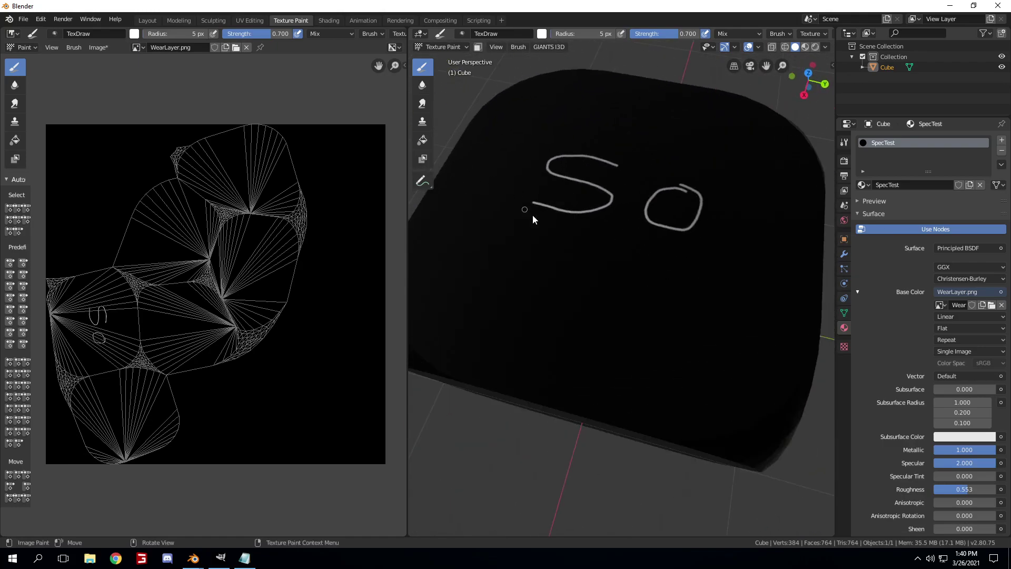
Save the painted wear texture to the Desktop as WearLayerPainted.png in PNG format
{"action": "left_click", "coordinate": [97, 46]}
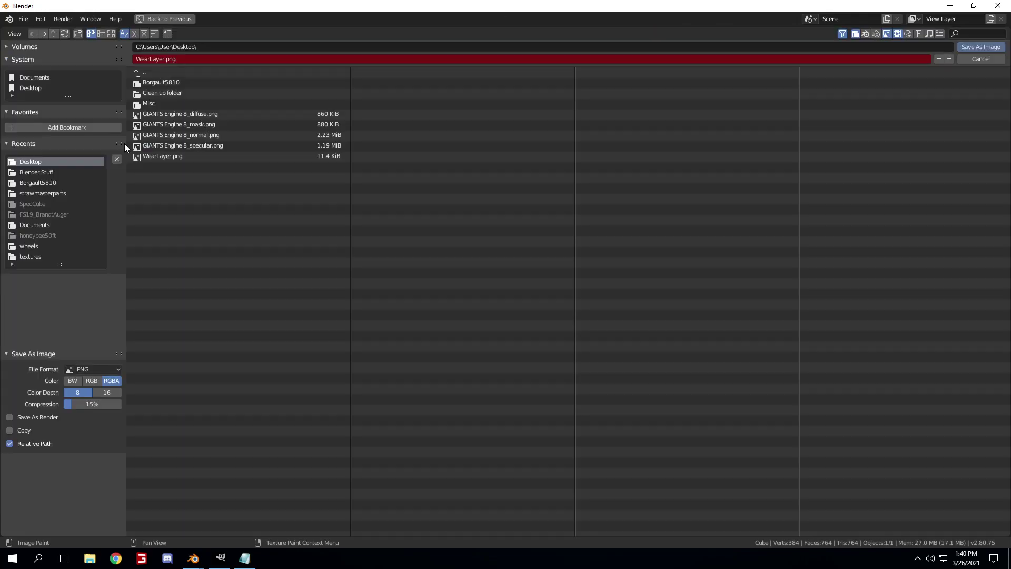
{"action": "left_click", "coordinate": [124, 142]}
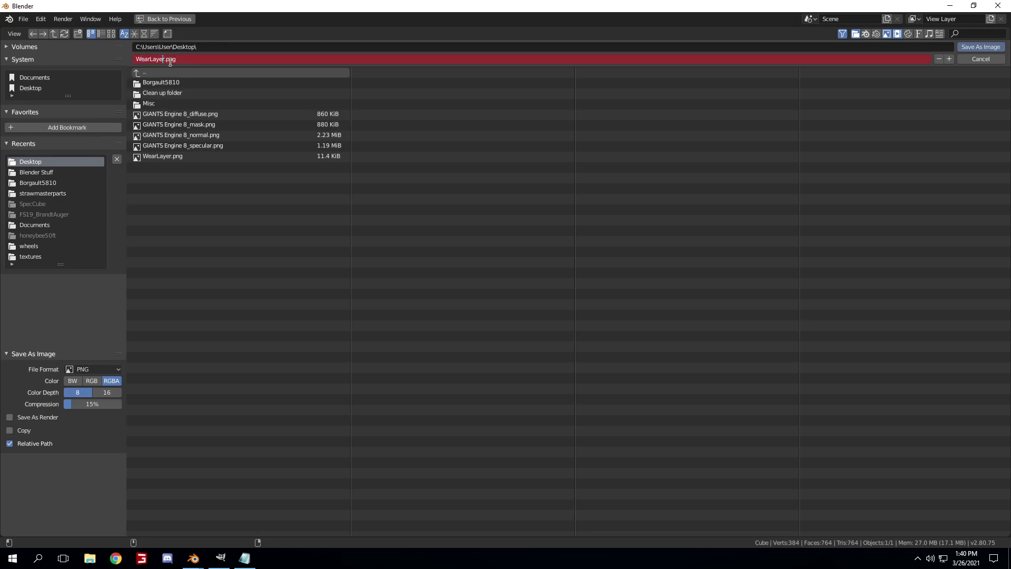
{"action": "type", "text": "in"}
{"action": "type", "text": "int"}
{"action": "key", "text": "Return"}
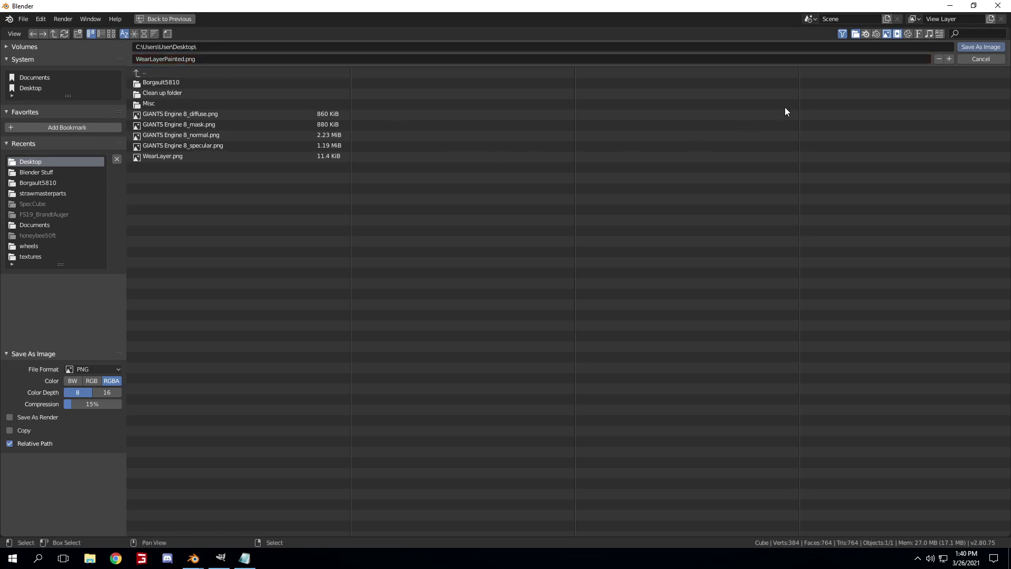
{"action": "left_click", "coordinate": [986, 46]}
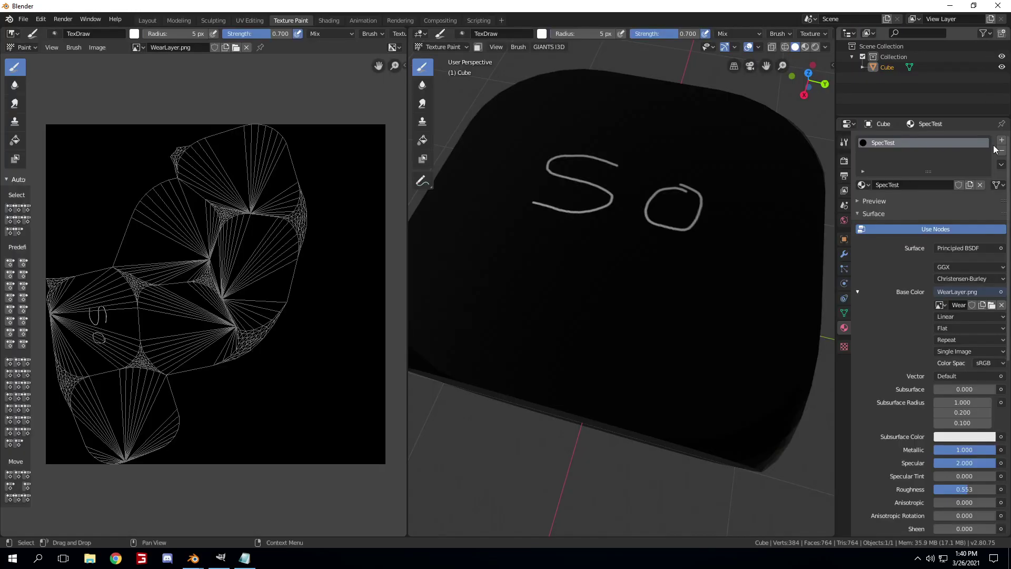
Switch to GIMP and fill the mask's red layer with the white background color
{"action": "left_click", "coordinate": [1009, 558]}
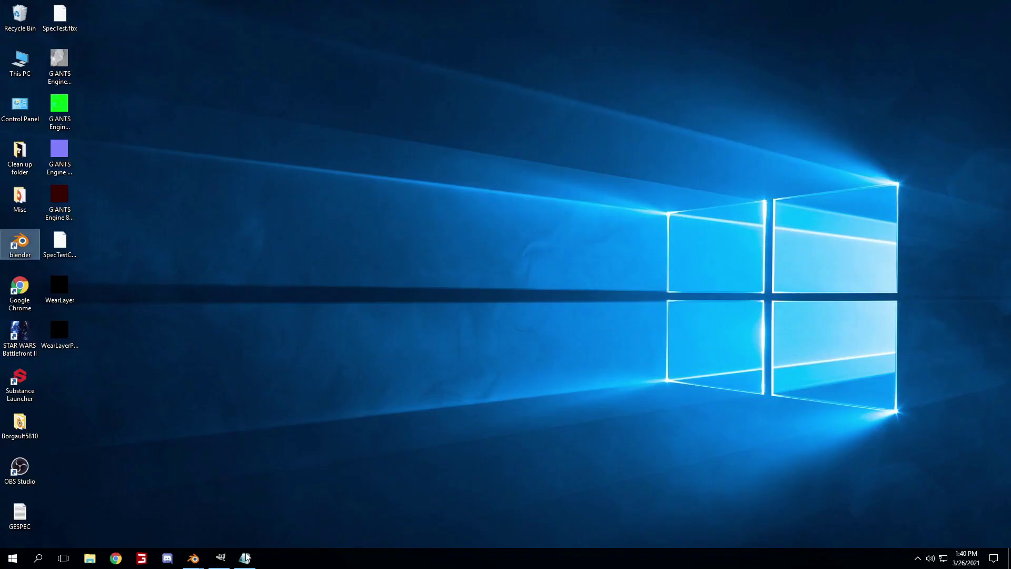
{"action": "left_click", "coordinate": [220, 558]}
{"action": "right_click", "coordinate": [967, 329]}
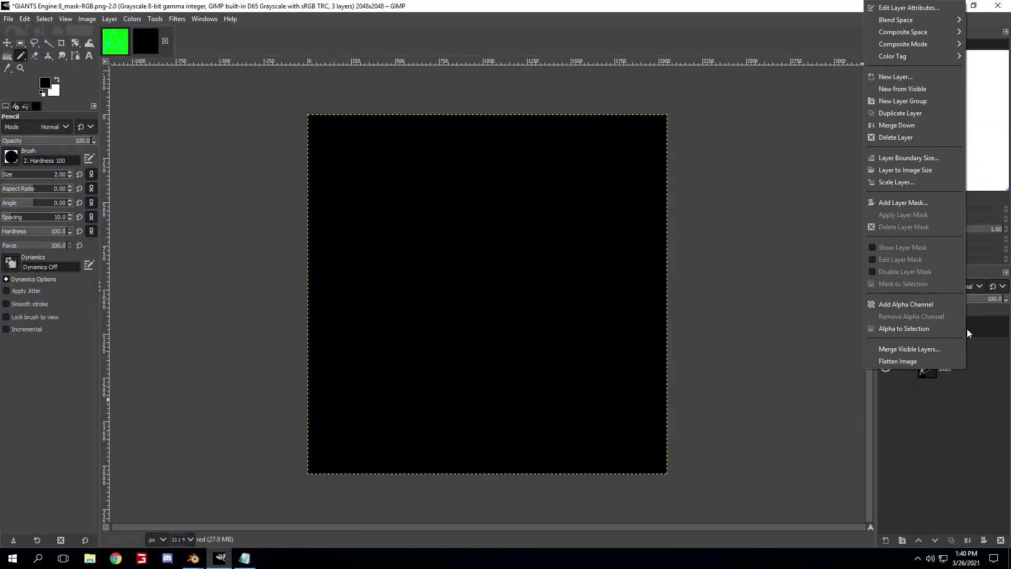
{"action": "left_click", "coordinate": [1006, 324]}
{"action": "key", "text": "ctrl+period"}
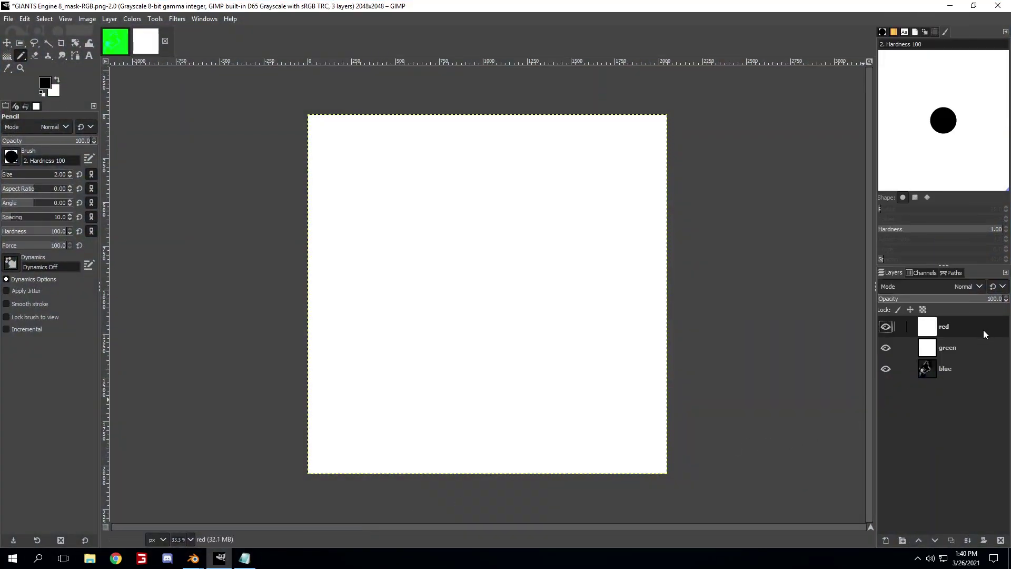
Delete the red layer and open WearLayerPainted.png from the Desktop as a new layer in its place
{"action": "right_click", "coordinate": [973, 330]}
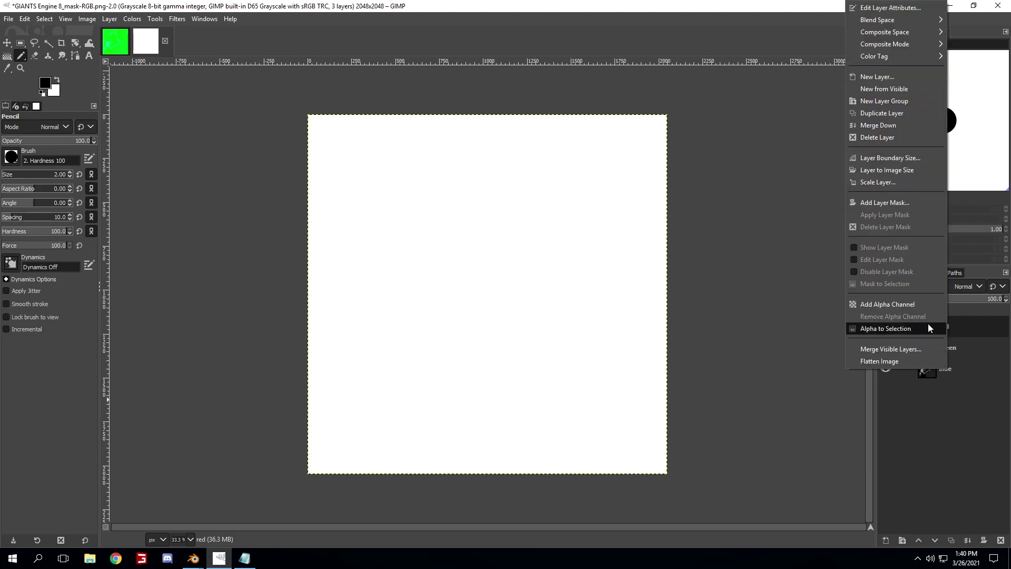
{"action": "left_click", "coordinate": [912, 137]}
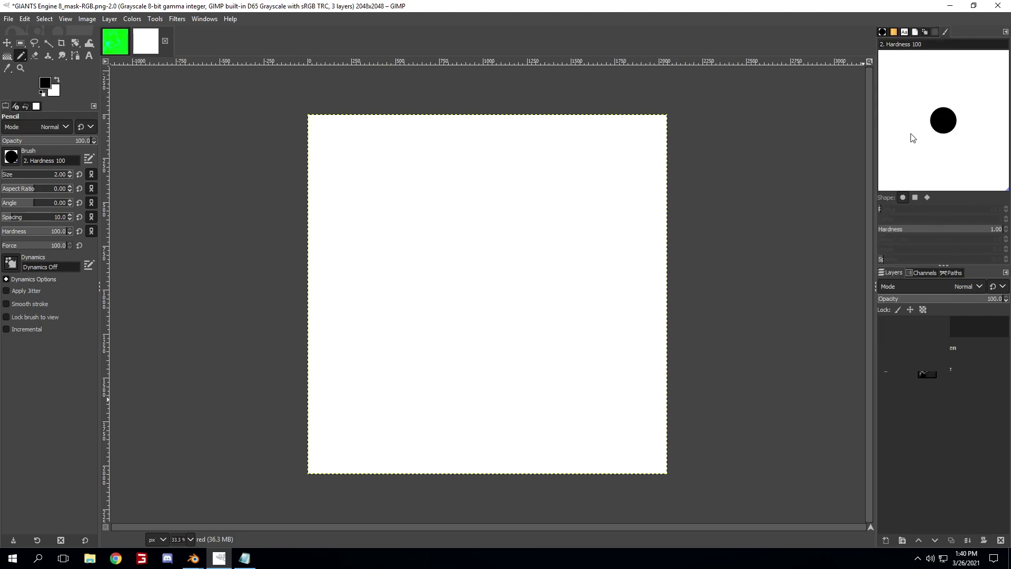
{"action": "left_click", "coordinate": [8, 21]}
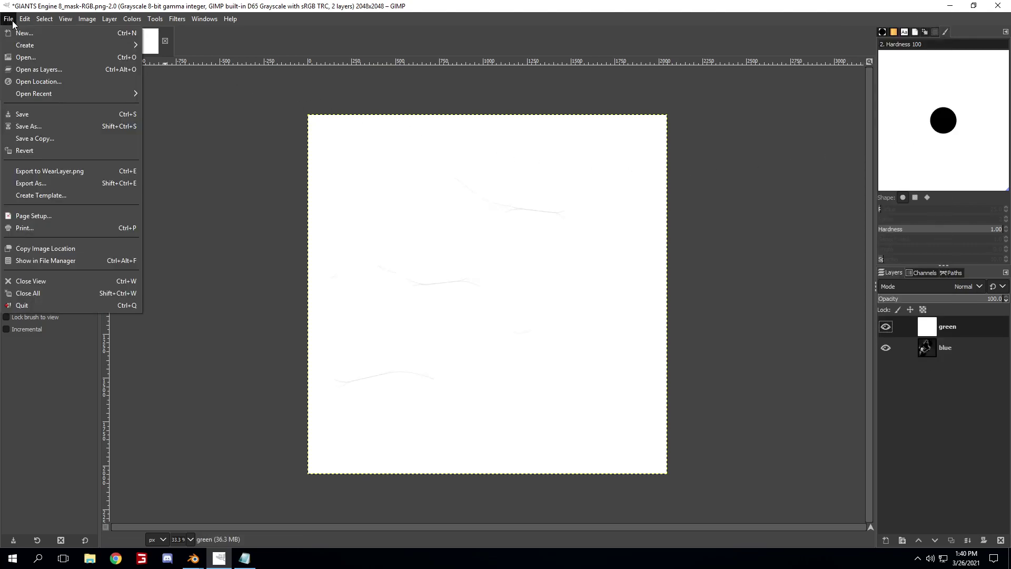
{"action": "left_click", "coordinate": [53, 65]}
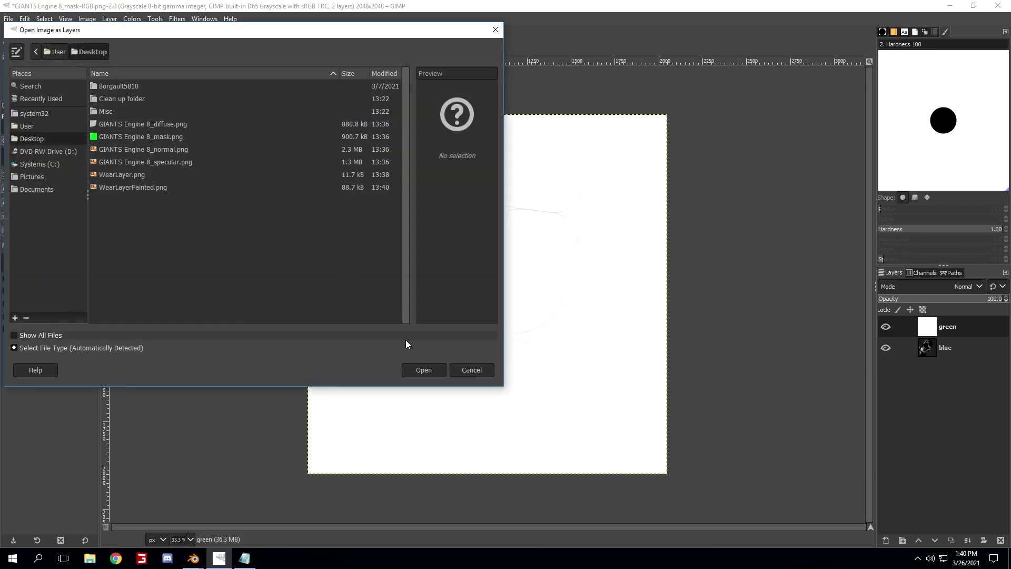
{"action": "left_click", "coordinate": [469, 368]}
{"action": "left_click", "coordinate": [8, 19]}
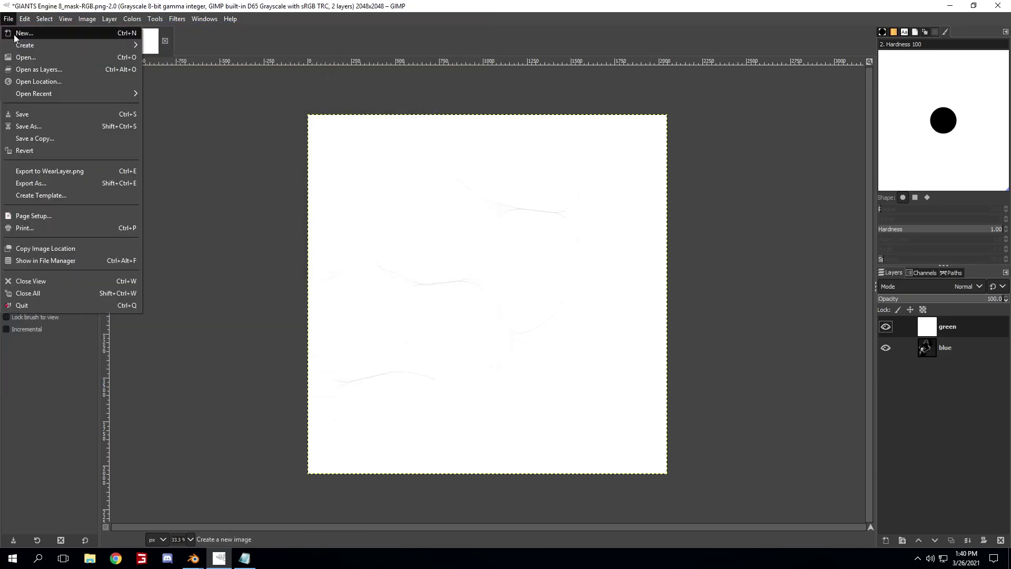
{"action": "left_click", "coordinate": [36, 66]}
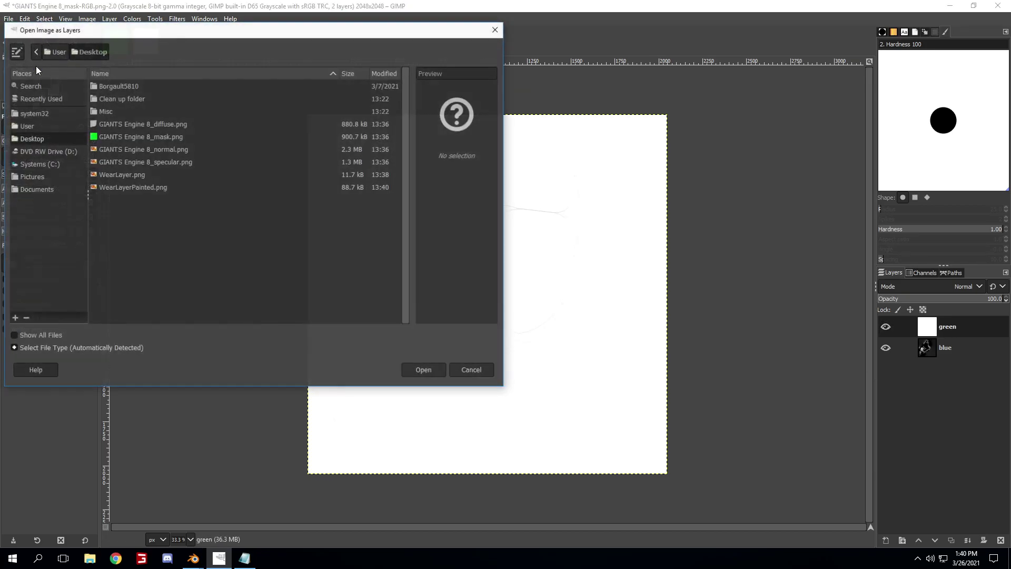
{"action": "double_click", "coordinate": [131, 186]}
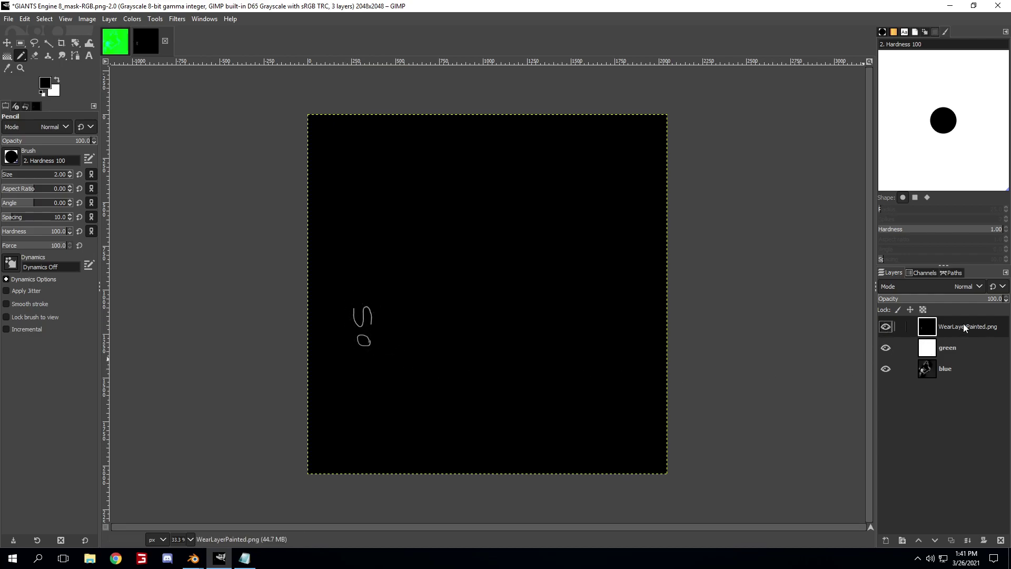
Compose an RGB image with WearLayerPainted.png as the red channel and the green and blue layers as their own channels
{"action": "left_click", "coordinate": [960, 348]}
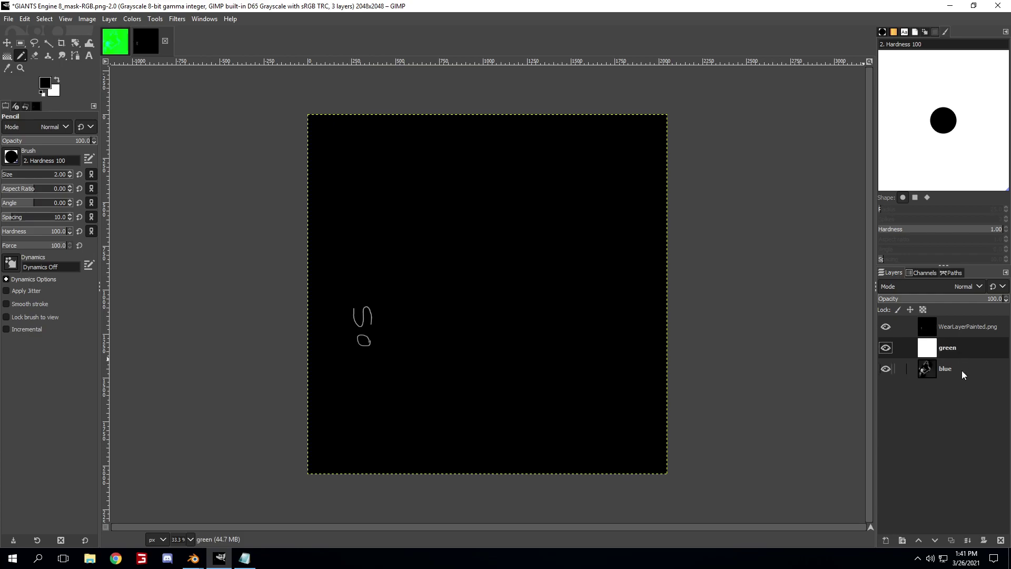
{"action": "left_click", "coordinate": [962, 370]}
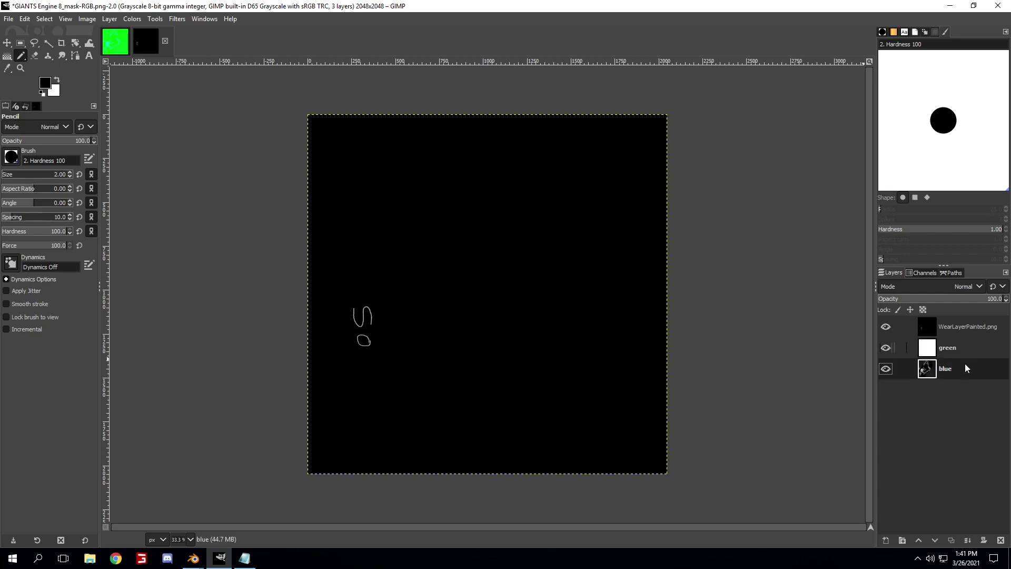
{"action": "left_click", "coordinate": [133, 19]}
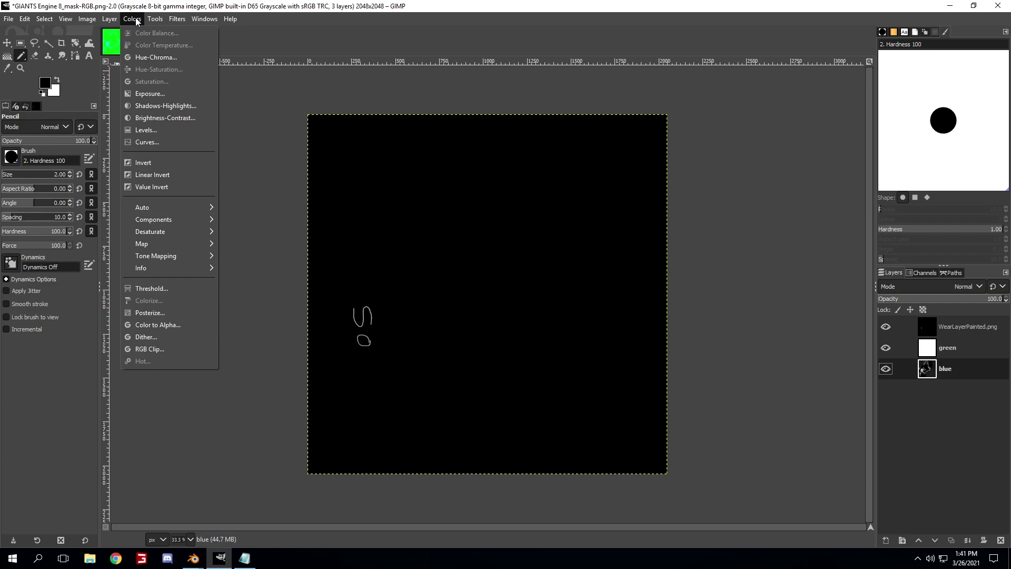
{"action": "mouse_move", "coordinate": [165, 221]}
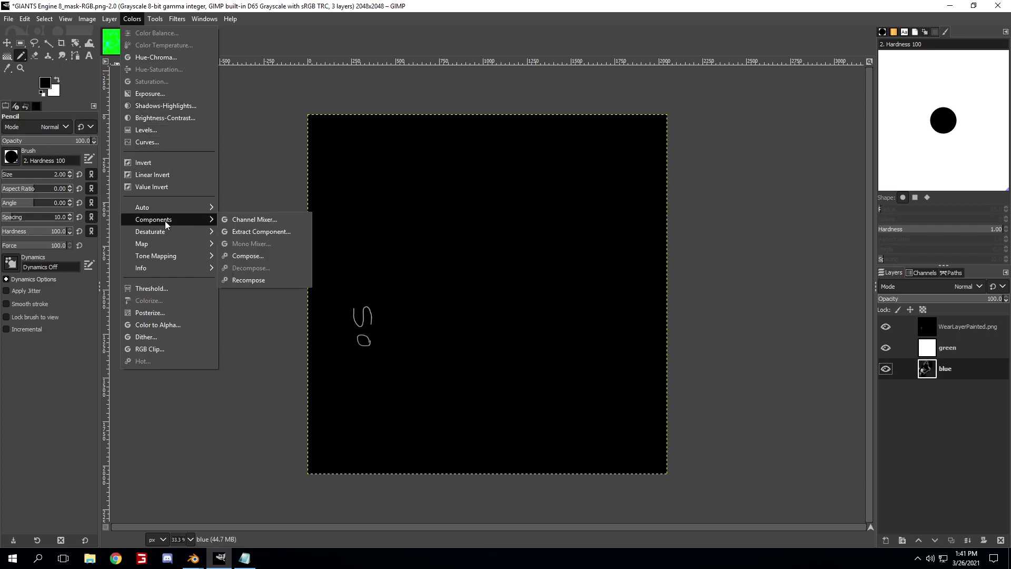
{"action": "left_click", "coordinate": [248, 256]}
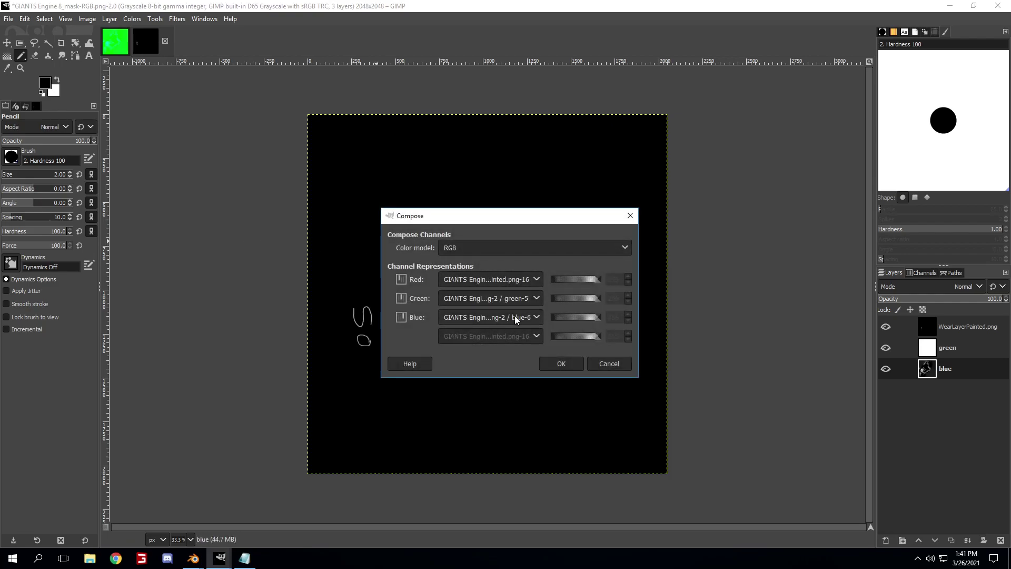
{"action": "left_click", "coordinate": [561, 363]}
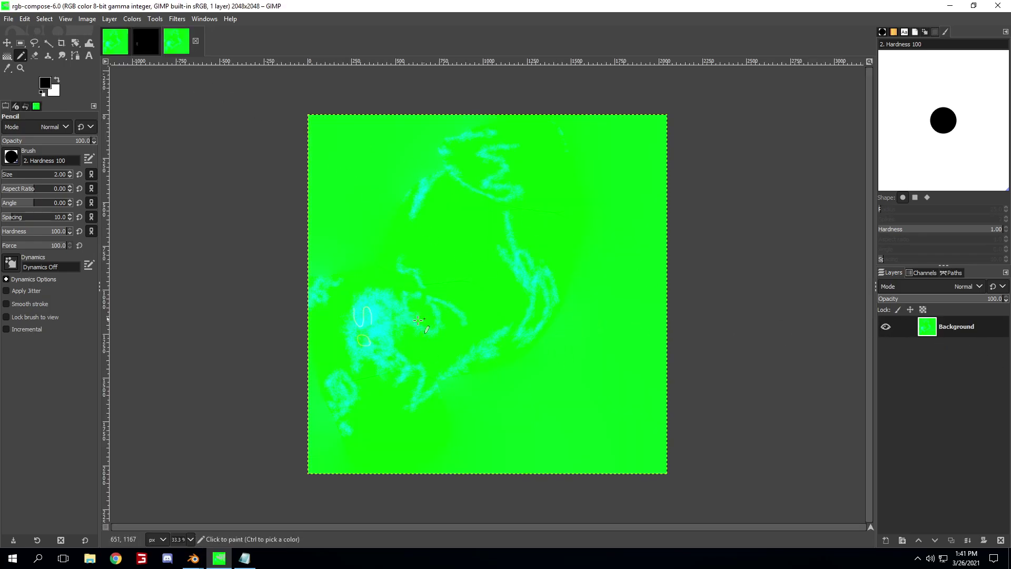
Export the composed mask image to the Desktop as SpecTestCubeFinished.png
{"action": "left_click", "coordinate": [9, 18]}
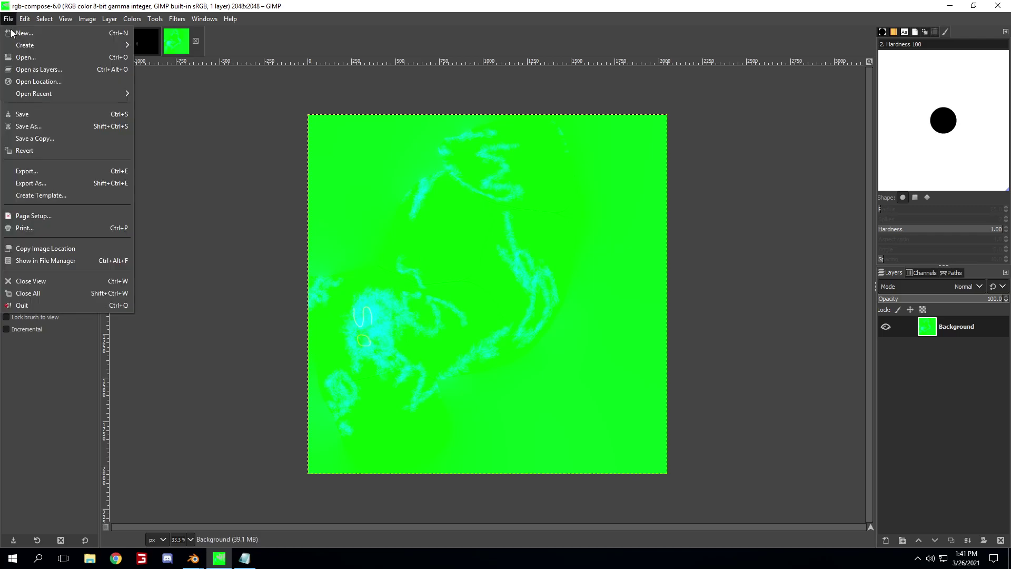
{"action": "left_click", "coordinate": [80, 183]}
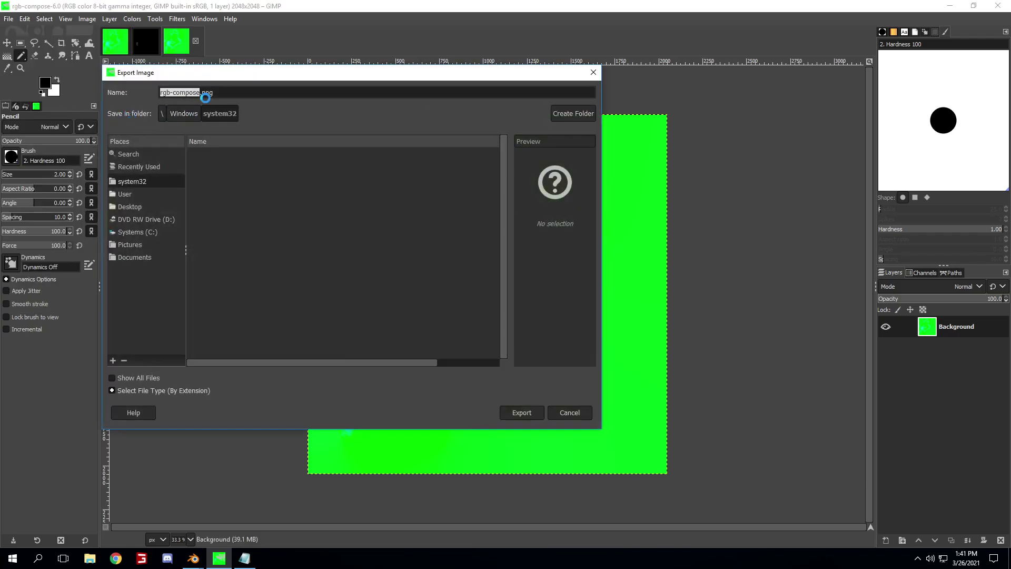
{"action": "type", "text": "Sp"}
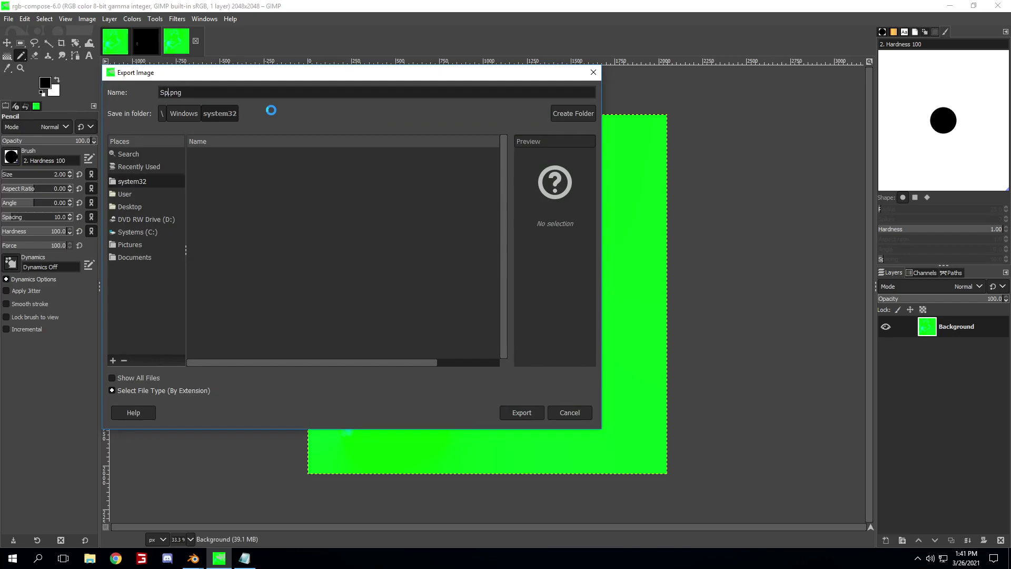
{"action": "type", "text": "ecTestCube"}
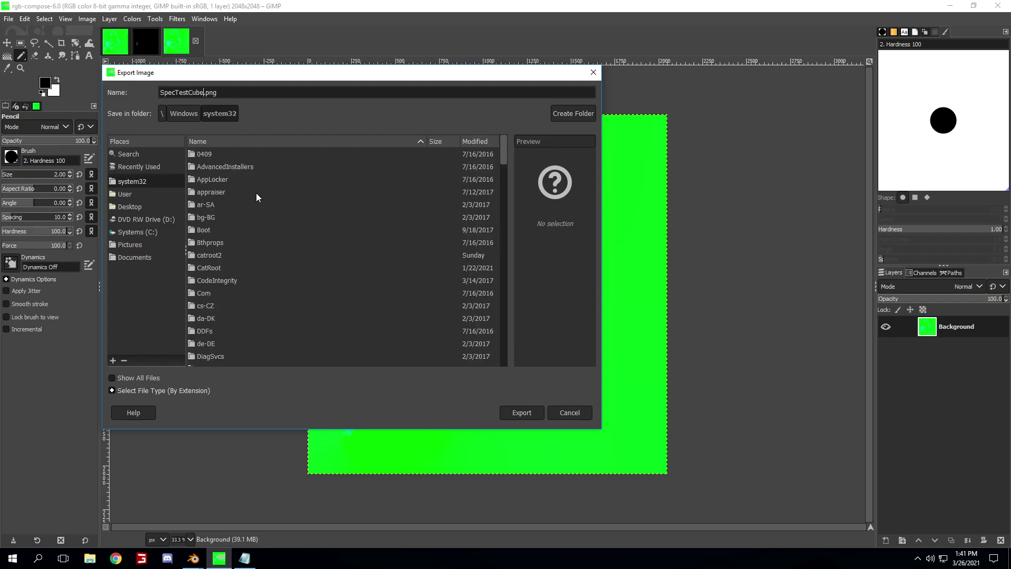
{"action": "type", "text": "Finished"}
{"action": "left_click", "coordinate": [134, 205]}
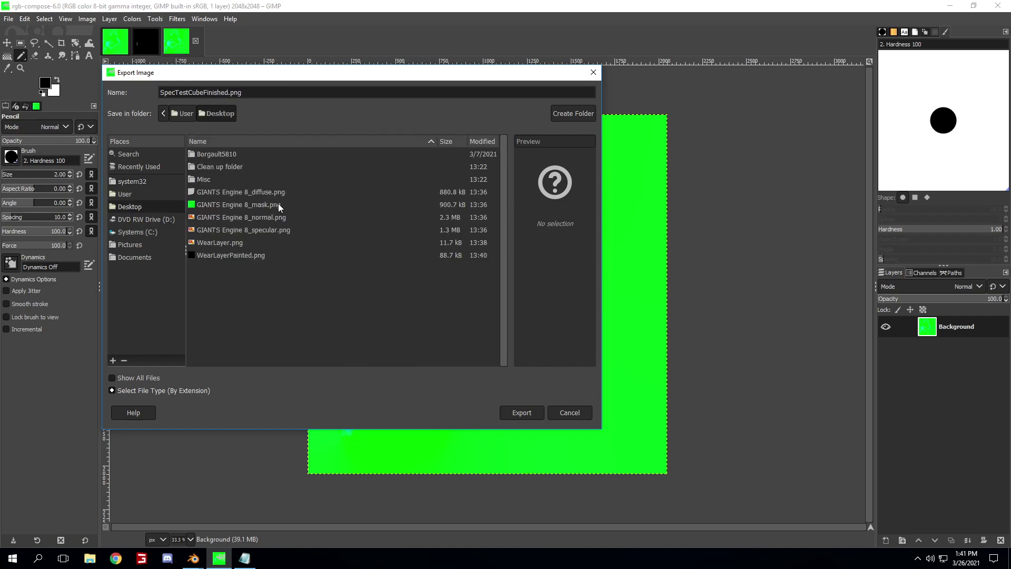
{"action": "left_click", "coordinate": [134, 182]}
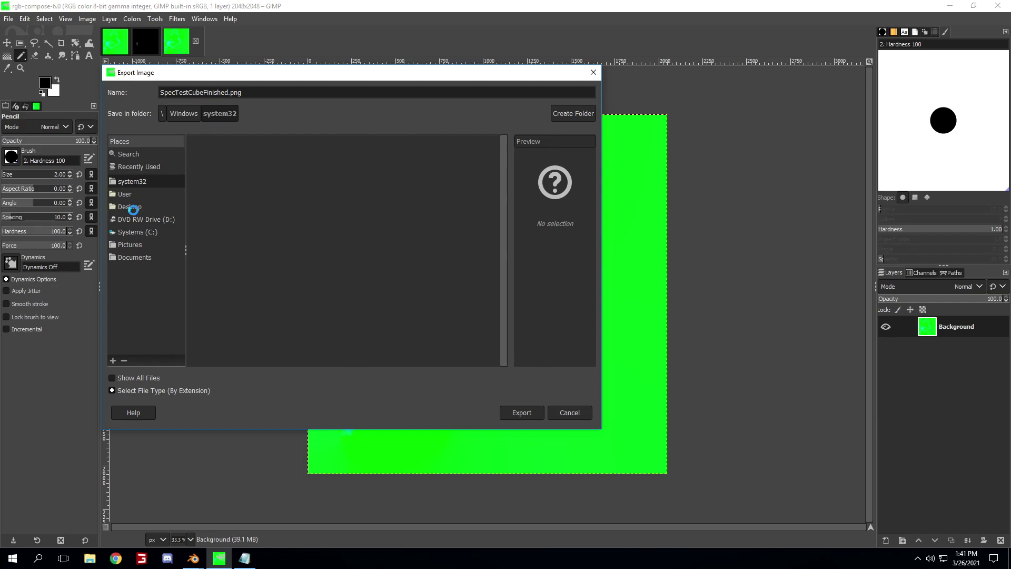
{"action": "left_click", "coordinate": [158, 205]}
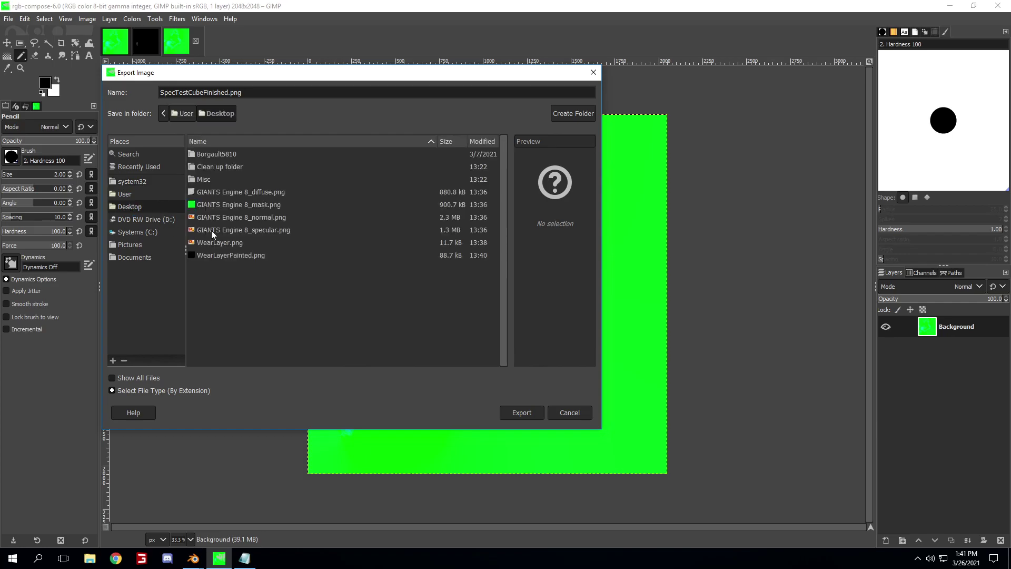
{"action": "left_click", "coordinate": [522, 413]}
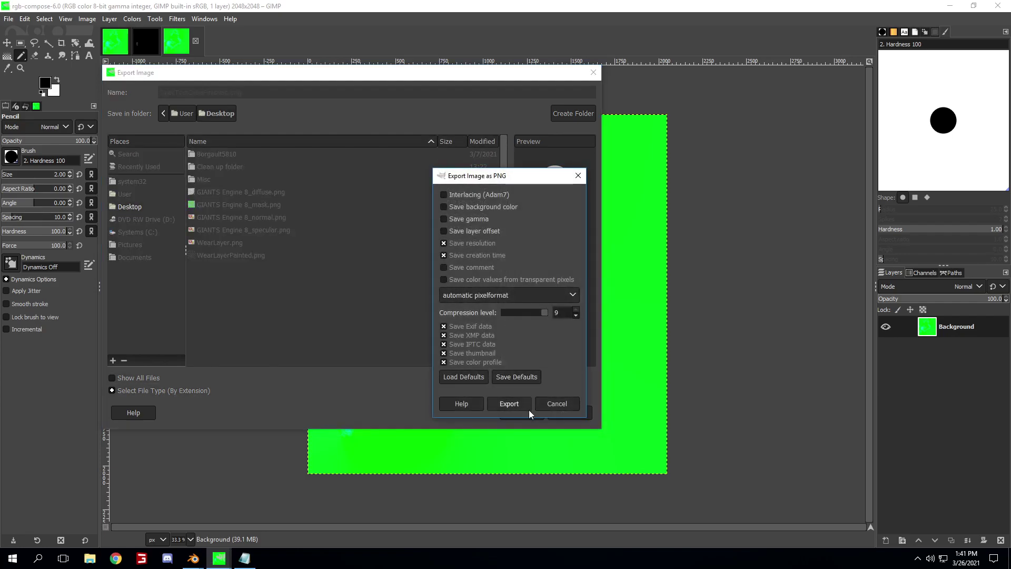
{"action": "left_click", "coordinate": [522, 404]}
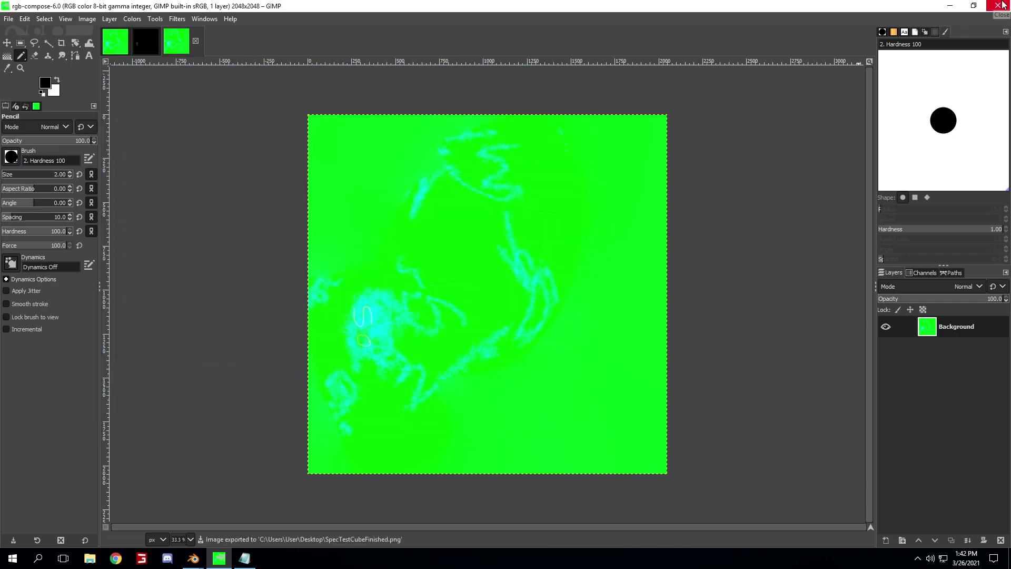
Show the desktop and delete the exported SpecTestCubeFinished.png file
{"action": "left_click", "coordinate": [5, 16]}
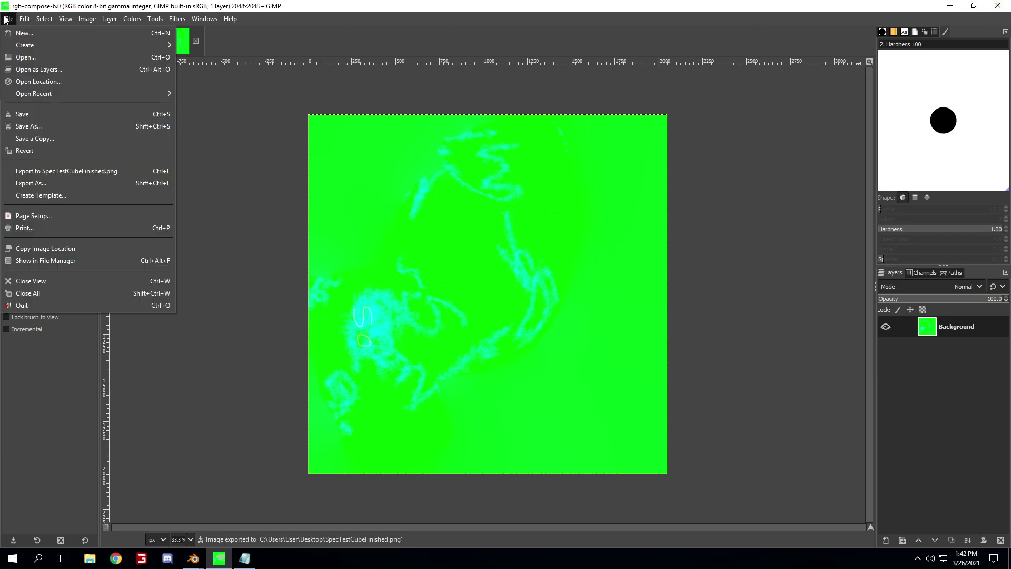
{"action": "left_click", "coordinate": [4, 17]}
{"action": "left_click", "coordinate": [1010, 558]}
{"action": "left_click", "coordinate": [78, 361]}
{"action": "left_click", "coordinate": [62, 376]}
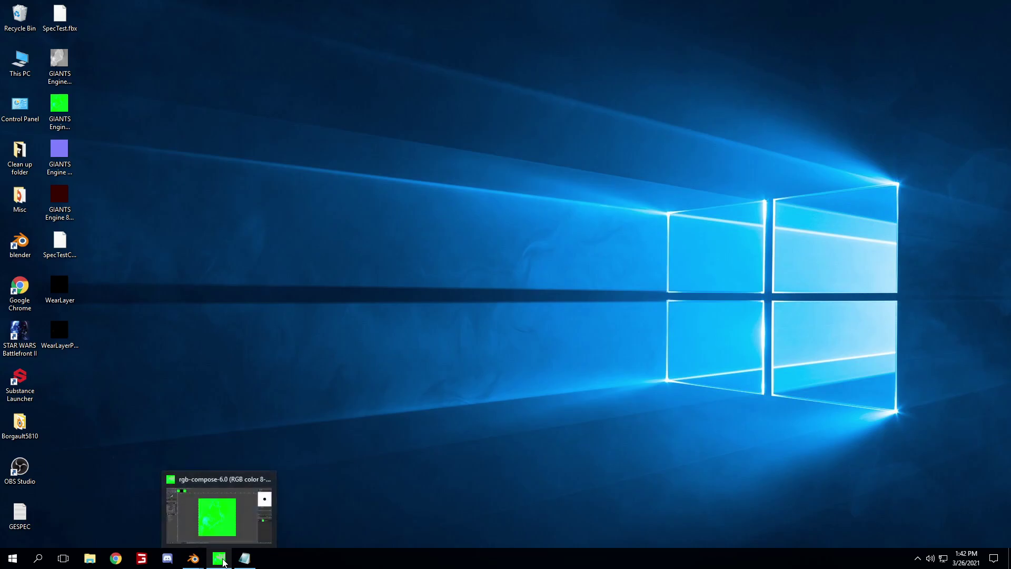
Switch back to GIMP and start exporting the composed mask to the Desktop as SpecTestCubeFinished.dds
{"action": "left_click", "coordinate": [223, 563]}
{"action": "left_click", "coordinate": [8, 19]}
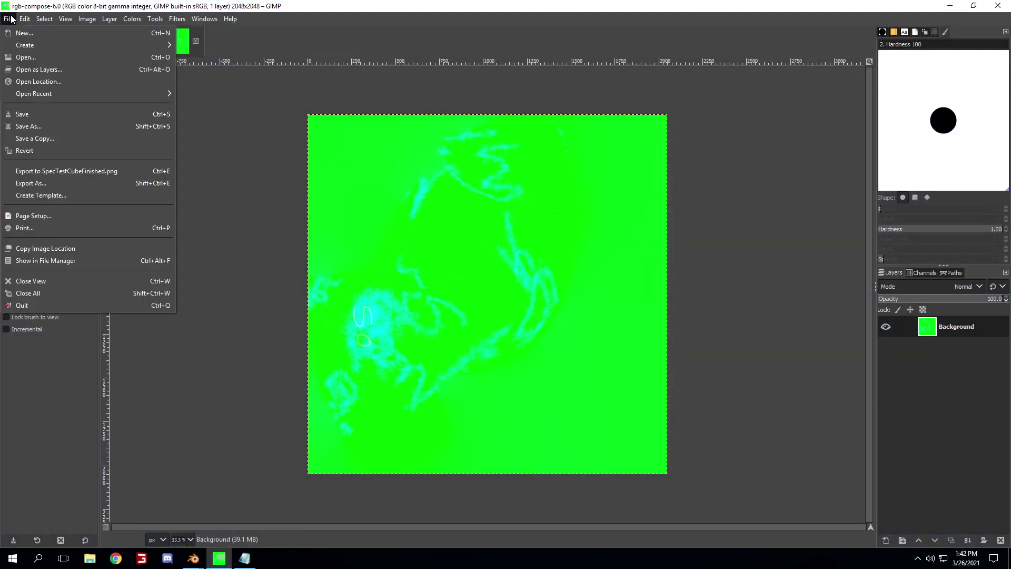
{"action": "left_click", "coordinate": [42, 183]}
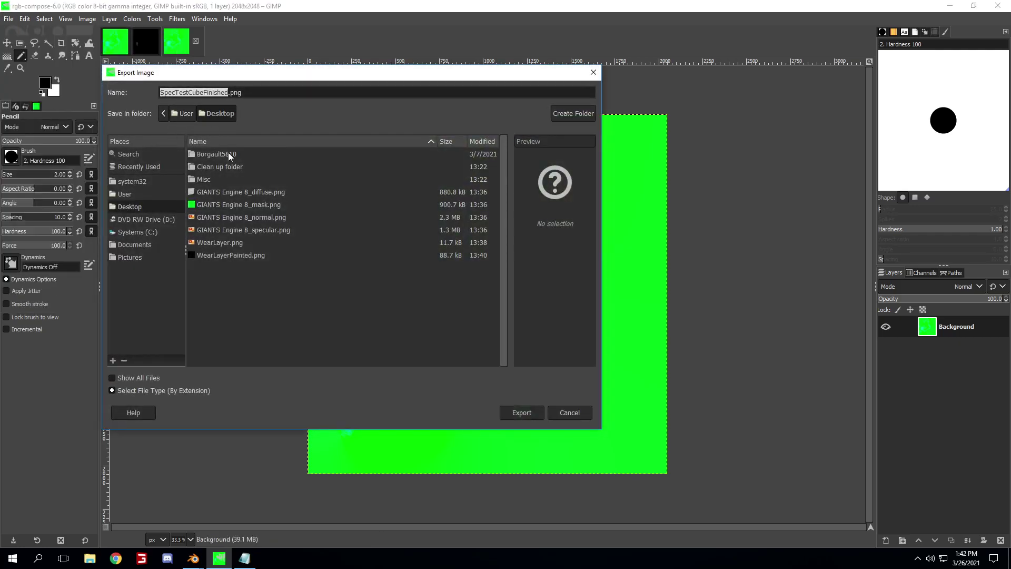
{"action": "left_click", "coordinate": [530, 413]}
{"action": "left_click", "coordinate": [558, 404]}
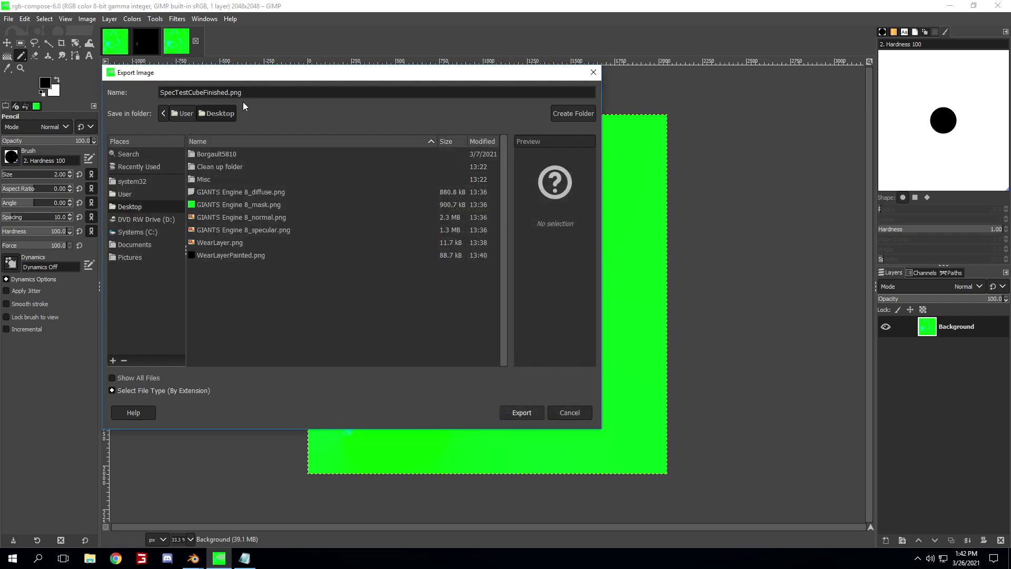
{"action": "left_click_drag", "start_coordinate": [230, 92], "coordinate": [255, 92]}
{"action": "type", "text": "dds"}
{"action": "left_click", "coordinate": [511, 409]}
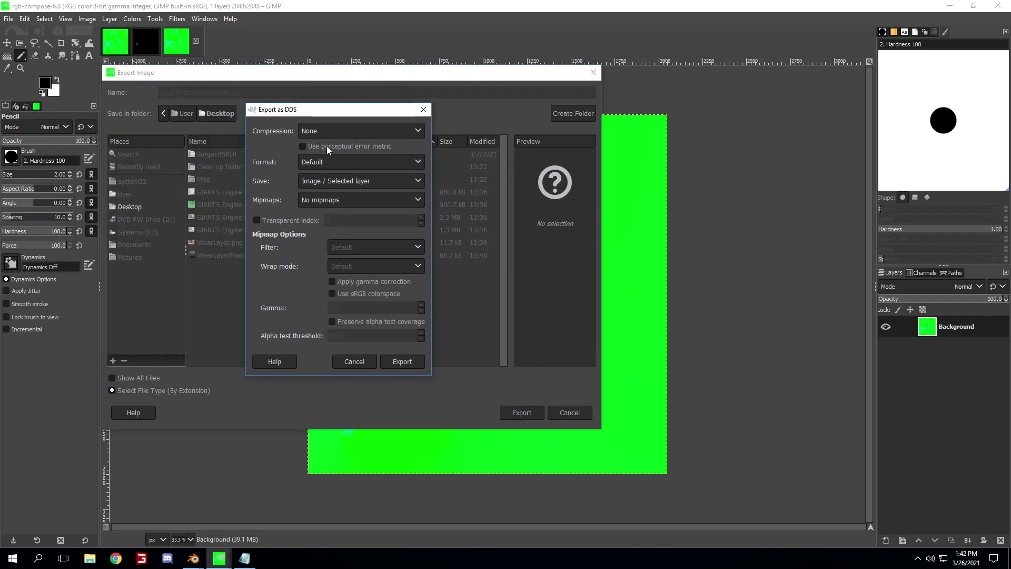
Set the DDS compression to BC1 / DXT1, choose Generate mipmaps and complete the export
{"action": "left_click", "coordinate": [352, 132]}
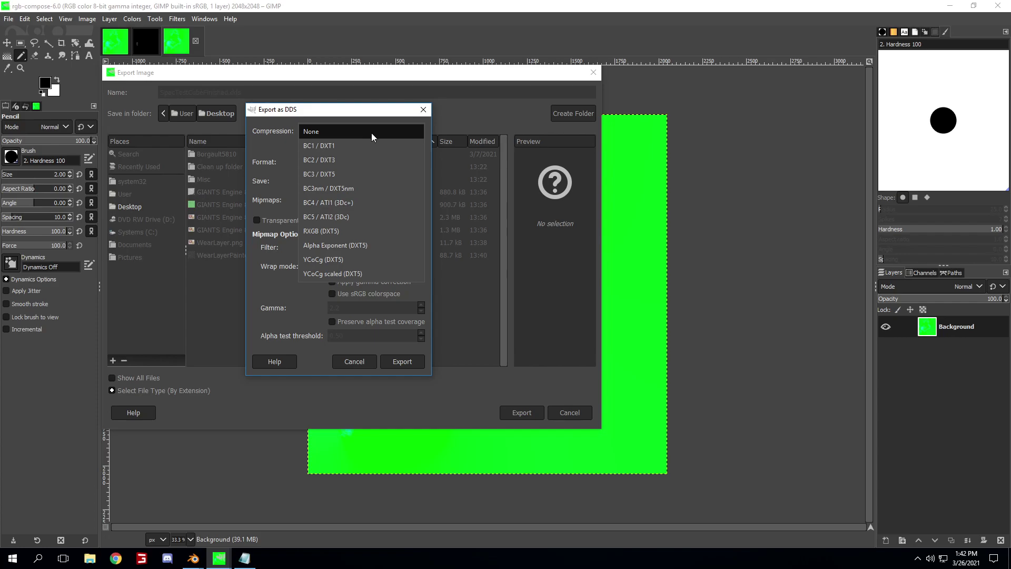
{"action": "left_click", "coordinate": [335, 146]}
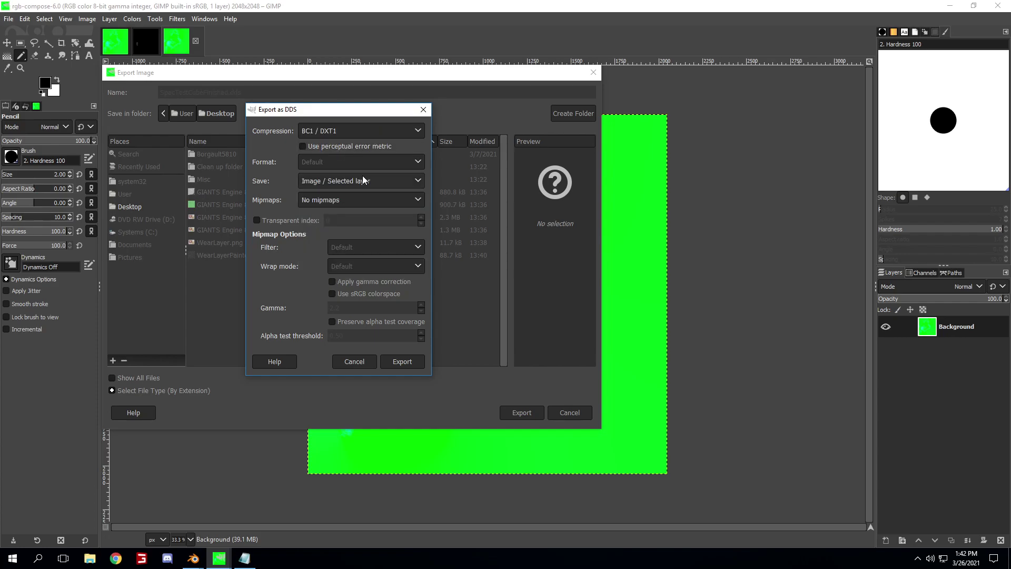
{"action": "left_click", "coordinate": [343, 198]}
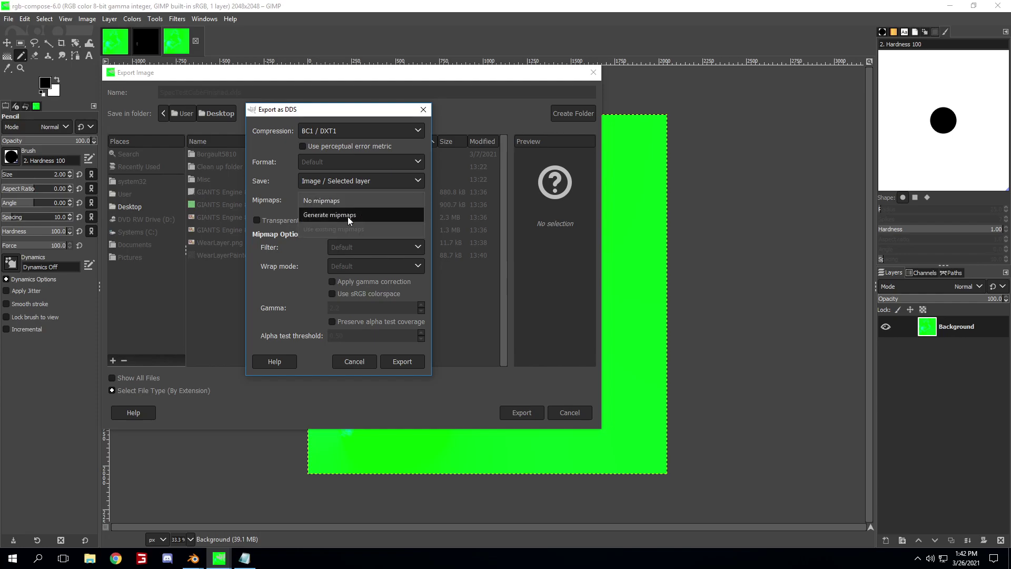
{"action": "left_click", "coordinate": [348, 217]}
{"action": "left_click", "coordinate": [400, 362]}
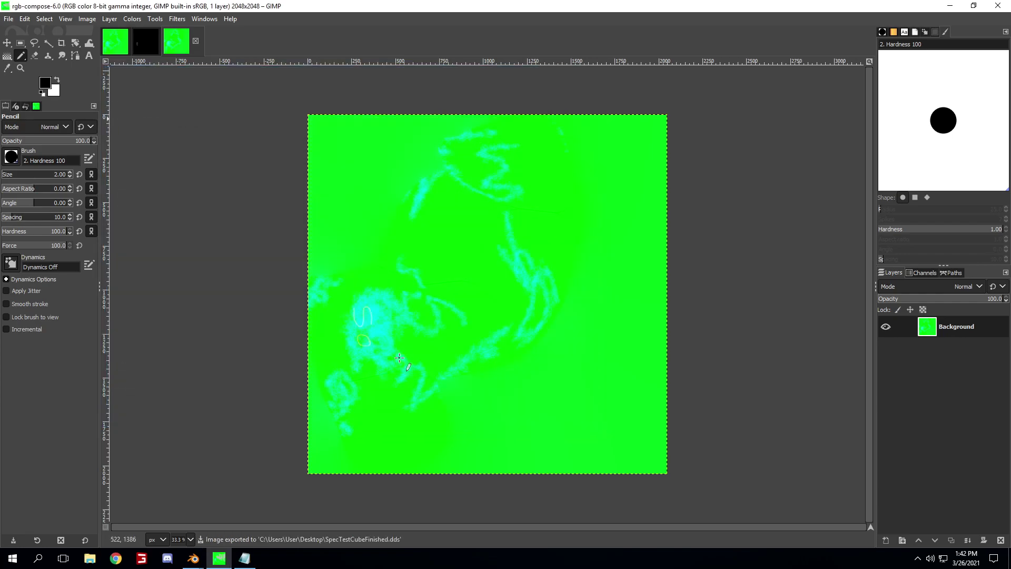
Switch to the Blender window with the painted cube and close it, discarding the unsaved changes
{"action": "key", "text": "super+d"}
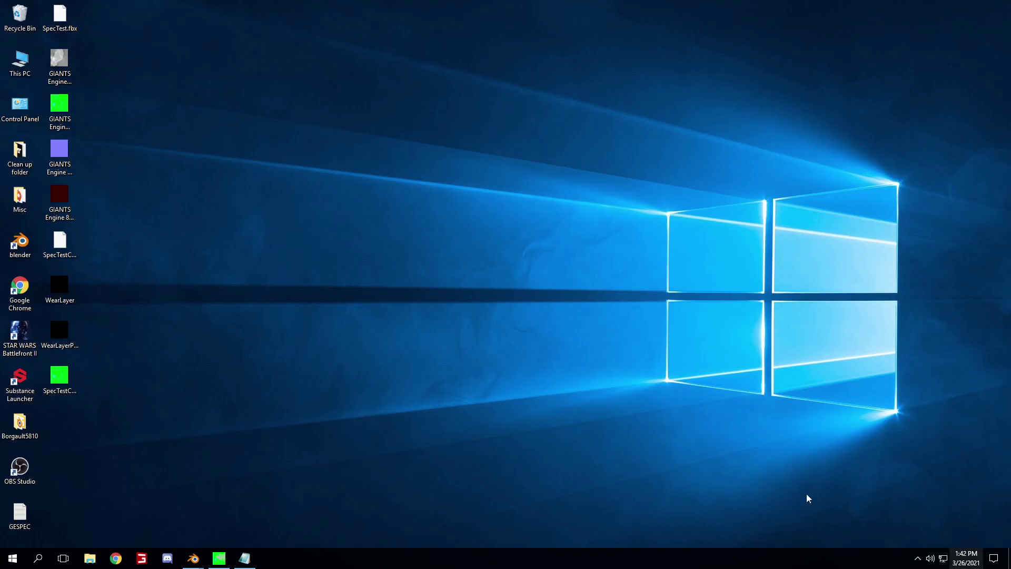
{"action": "mouse_move", "coordinate": [194, 558]}
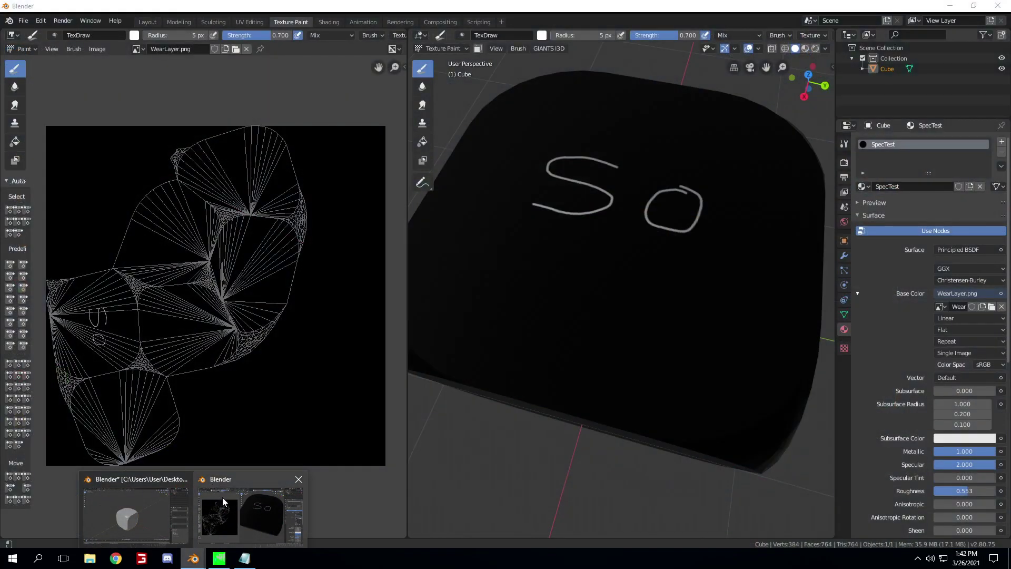
{"action": "left_click", "coordinate": [222, 497]}
{"action": "left_click", "coordinate": [999, 6]}
{"action": "left_click", "coordinate": [539, 290]}
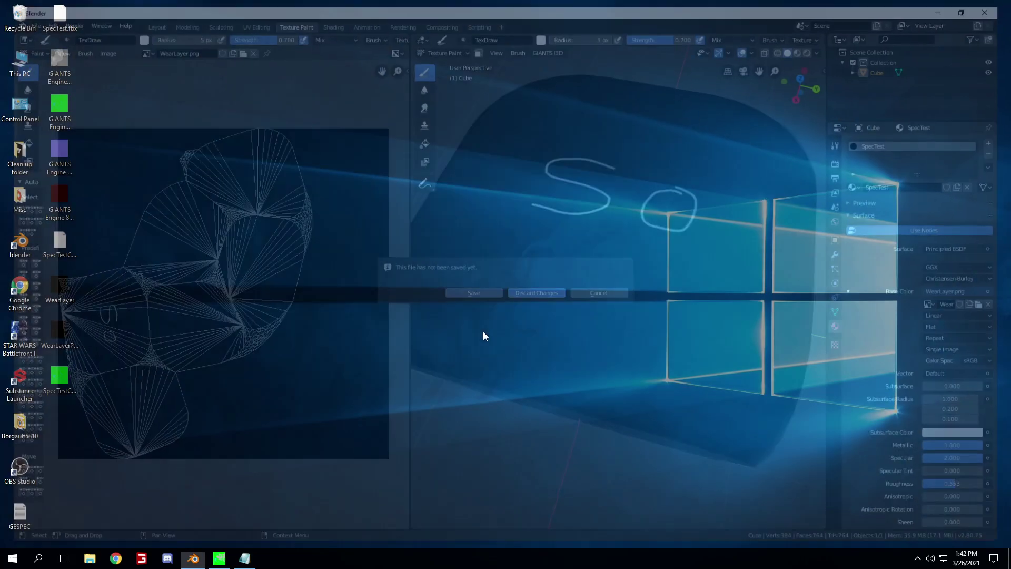
Switch to the remaining Blender window with SpecTest.blend and close it, discarding the unsaved changes
{"action": "left_click", "coordinate": [193, 557]}
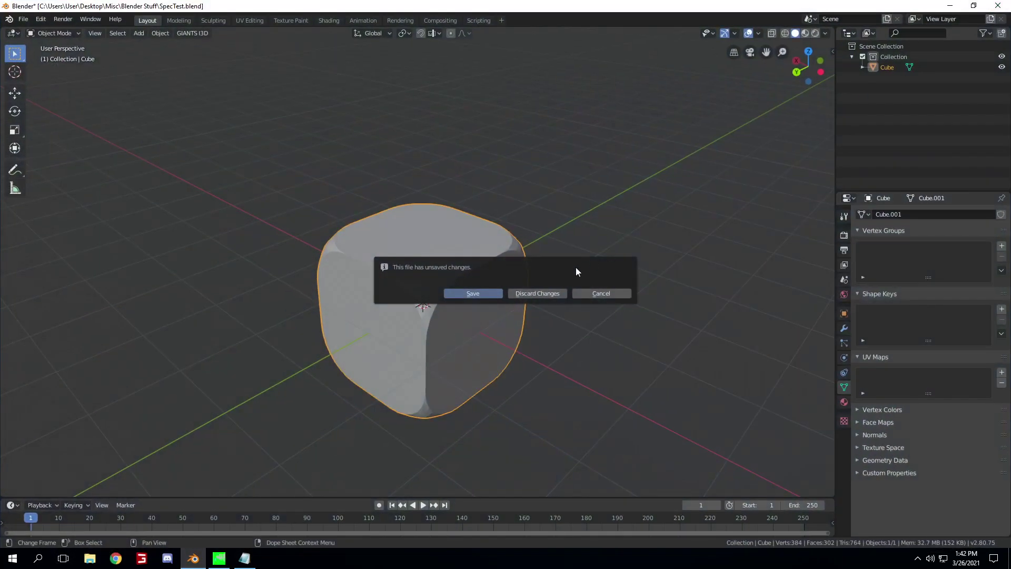
{"action": "left_click", "coordinate": [542, 295]}
Start a new Blender session and import the SpecTestCube.fbx model from the Desktop
{"action": "double_click", "coordinate": [20, 243]}
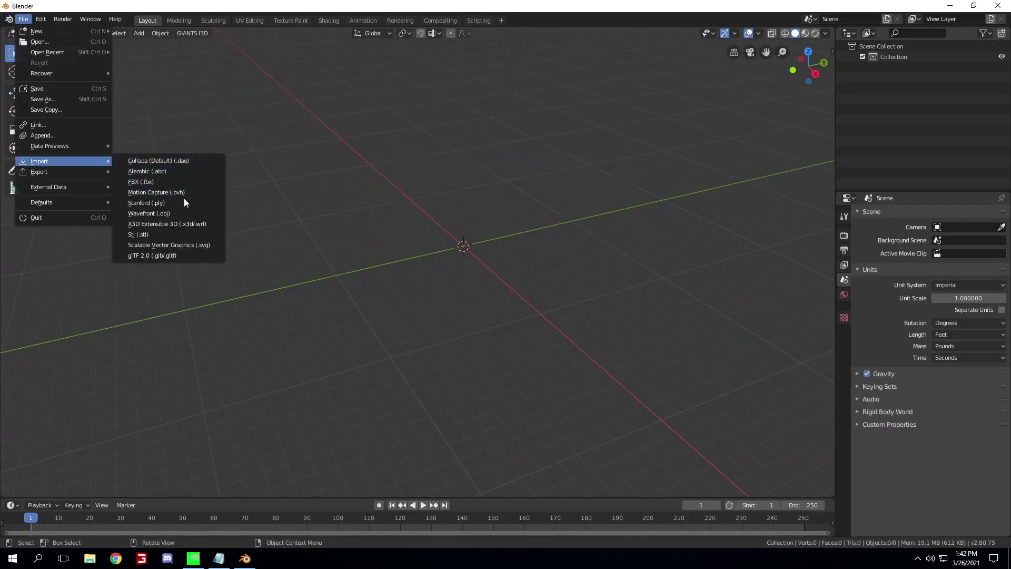
{"action": "left_click", "coordinate": [188, 182]}
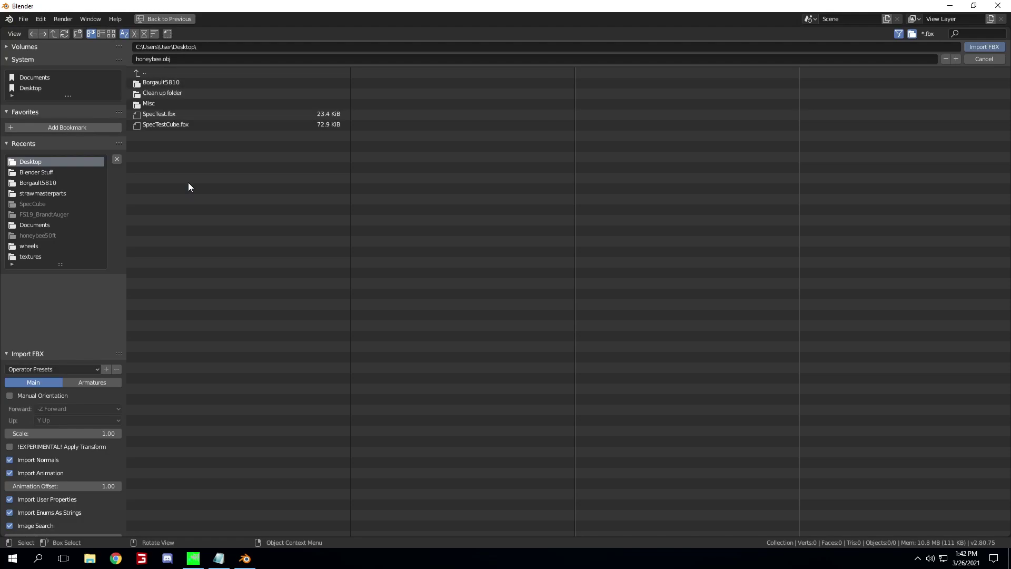
{"action": "double_click", "coordinate": [203, 125]}
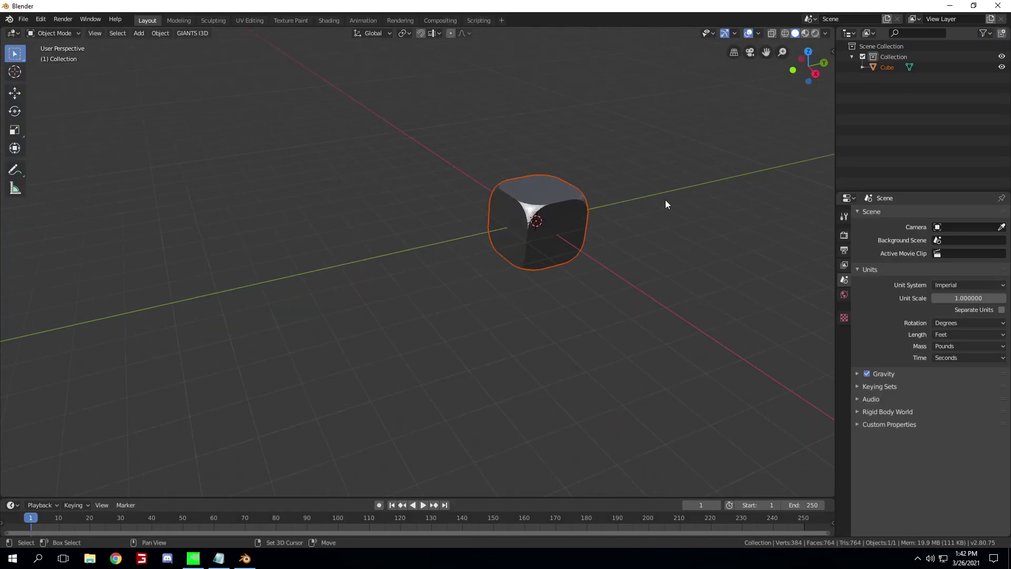
Put the imported cube in Edit Mode and switch to the UV Editing workspace
{"action": "scroll", "coordinate": [469, 270], "scroll_direction": "up", "scroll_amount": 5}
{"action": "middle_click_drag", "start_coordinate": [665, 205], "coordinate": [523, 290], "text": "shift"}
{"action": "middle_click_drag", "start_coordinate": [190, 252], "coordinate": [223, 232]}
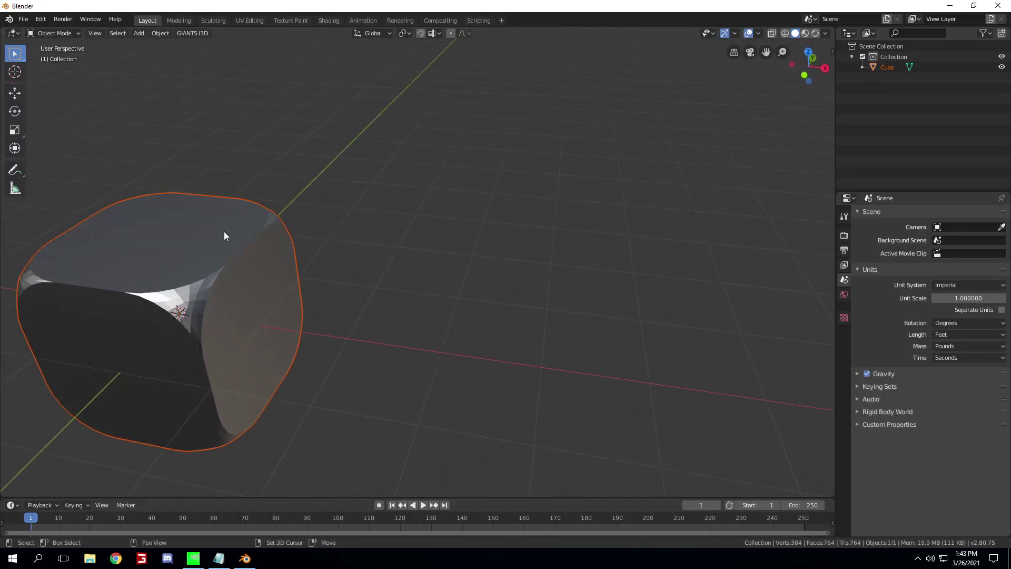
{"action": "middle_click_drag", "start_coordinate": [379, 266], "coordinate": [445, 252], "text": "shift"}
{"action": "scroll", "coordinate": [513, 272], "scroll_direction": "up", "scroll_amount": 3}
{"action": "scroll", "coordinate": [502, 252], "scroll_direction": "down", "scroll_amount": 2}
{"action": "scroll", "coordinate": [445, 251], "scroll_direction": "up", "scroll_amount": 2}
{"action": "key", "text": "Tab"}
{"action": "middle_click_drag", "start_coordinate": [528, 255], "coordinate": [476, 190]}
{"action": "scroll", "coordinate": [439, 201], "scroll_direction": "down", "scroll_amount": 3}
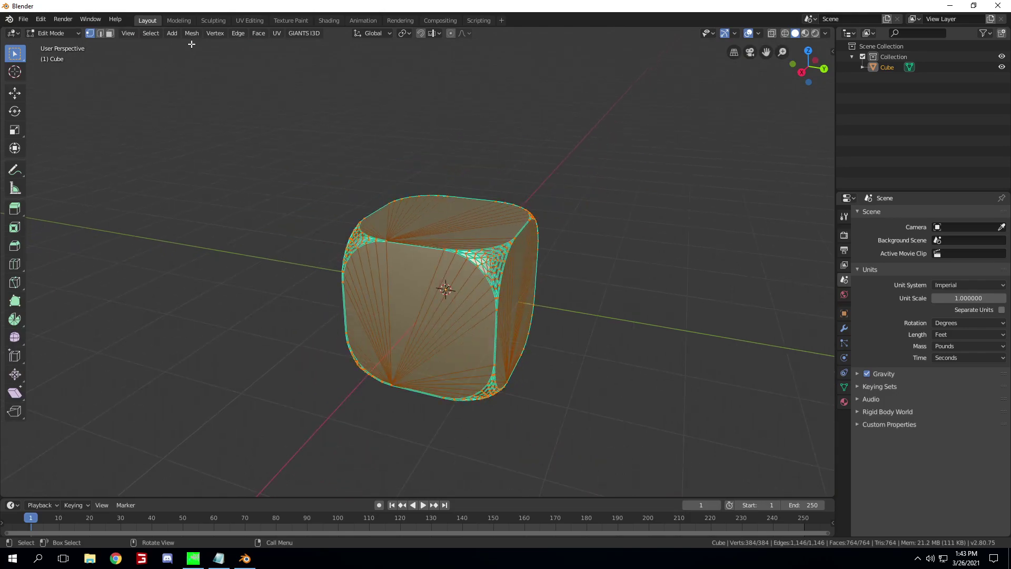
{"action": "left_click", "coordinate": [251, 21]}
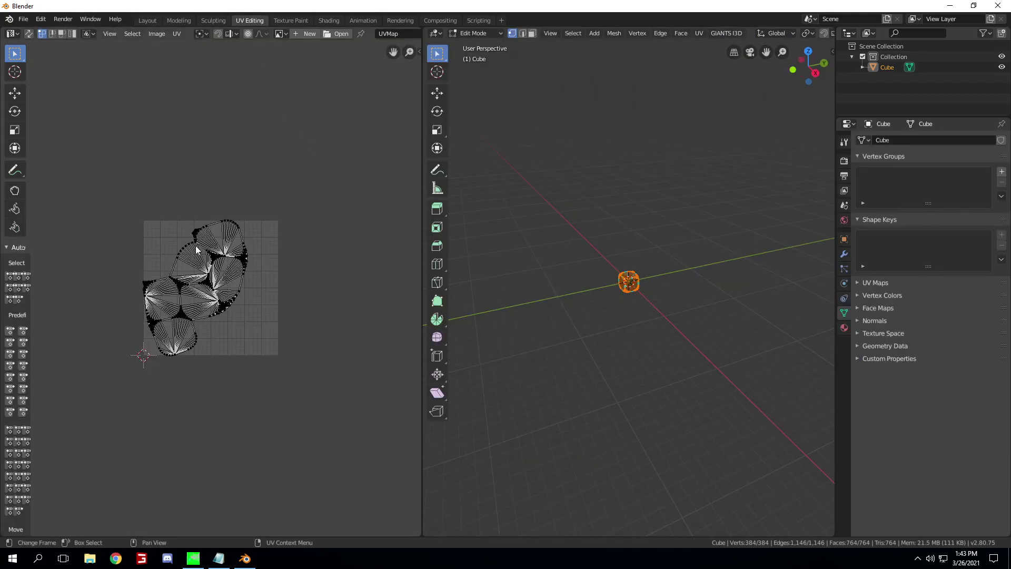
Widen the UV editor's tool shelf to read the Auto material colour and predefined material options
{"action": "left_click_drag", "start_coordinate": [30, 253], "coordinate": [220, 253]}
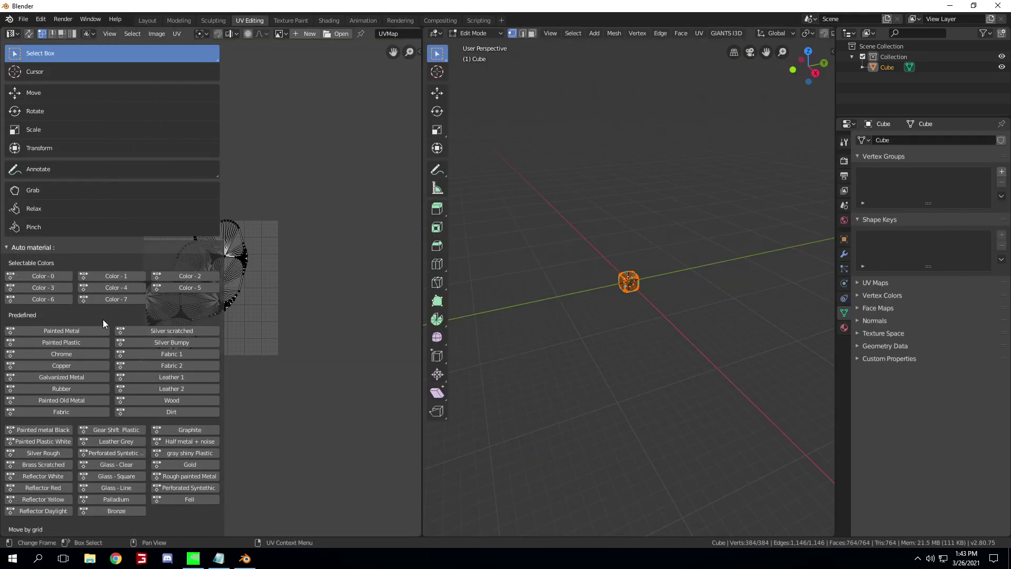
{"action": "scroll", "coordinate": [113, 321], "scroll_direction": "down", "scroll_amount": 2}
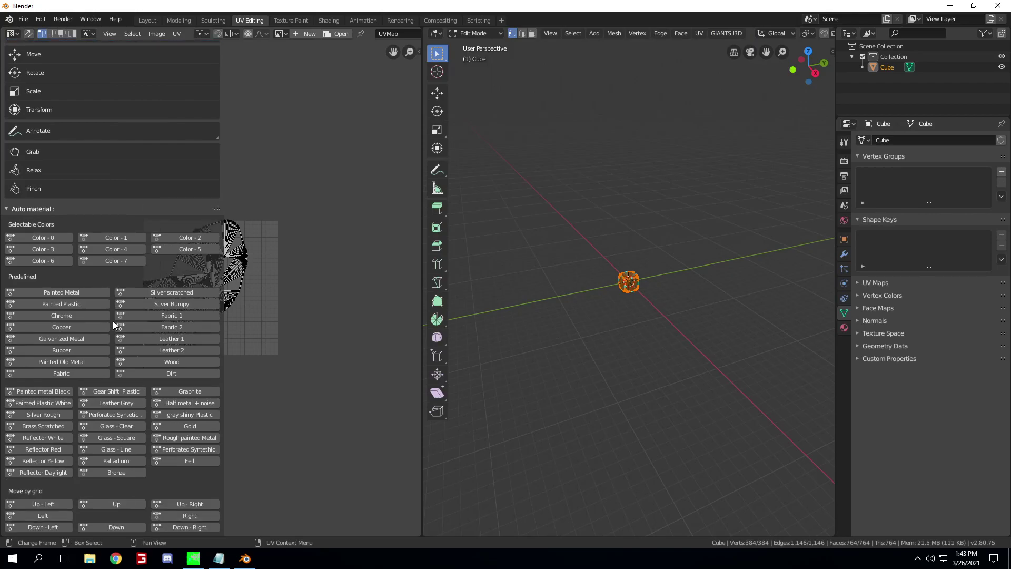
{"action": "scroll", "coordinate": [113, 321], "scroll_direction": "up", "scroll_amount": 2}
{"action": "scroll", "coordinate": [112, 321], "scroll_direction": "down", "scroll_amount": 2}
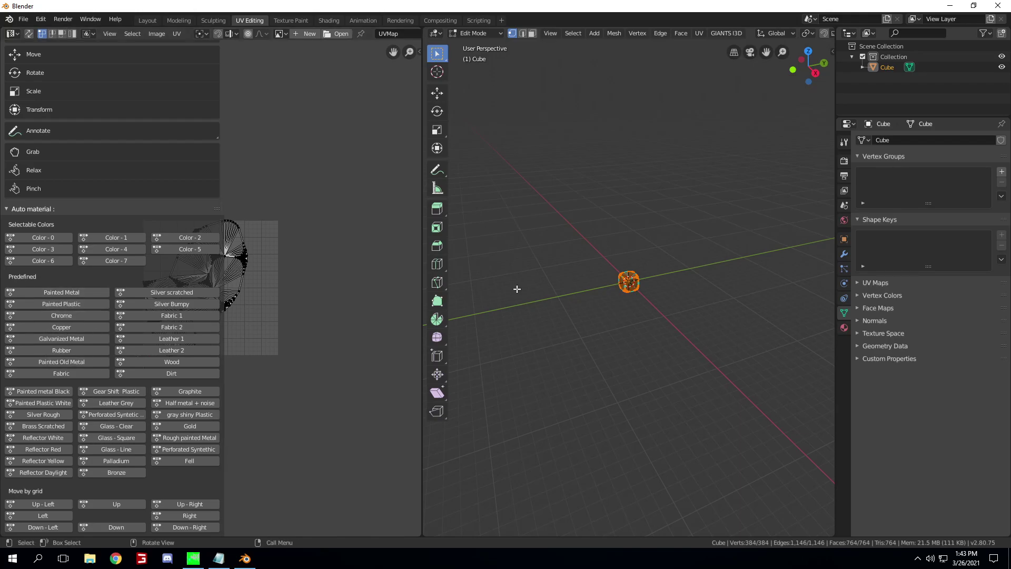
Examine the cube's mesh and rounded corners up close in the 3D view
{"action": "scroll", "coordinate": [517, 289], "scroll_direction": "up", "scroll_amount": 3}
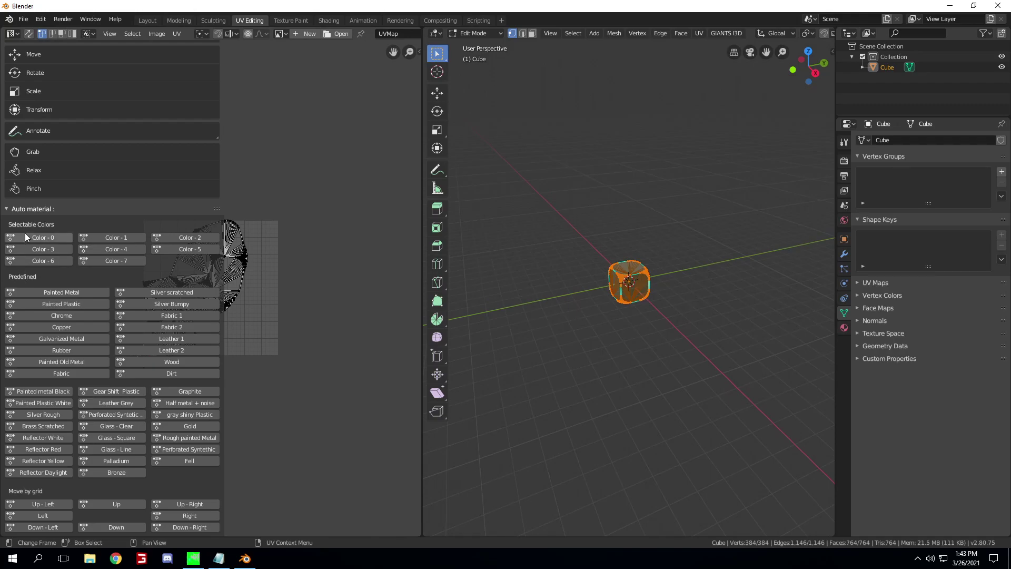
{"action": "scroll", "coordinate": [530, 303], "scroll_direction": "up", "scroll_amount": 3}
{"action": "scroll", "coordinate": [531, 305], "scroll_direction": "up", "scroll_amount": 2}
{"action": "middle_click_drag", "start_coordinate": [534, 306], "coordinate": [596, 316]}
{"action": "scroll", "coordinate": [568, 314], "scroll_direction": "up", "scroll_amount": 3}
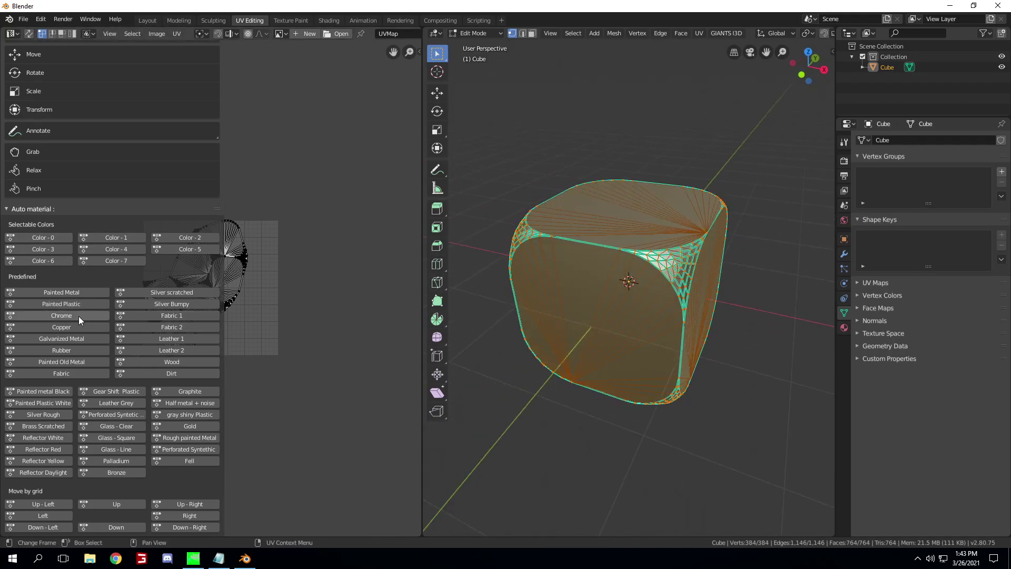
{"action": "scroll", "coordinate": [670, 291], "scroll_direction": "up", "scroll_amount": 1}
{"action": "middle_click_drag", "start_coordinate": [670, 291], "coordinate": [640, 282]}
{"action": "scroll", "coordinate": [640, 283], "scroll_direction": "up", "scroll_amount": 3}
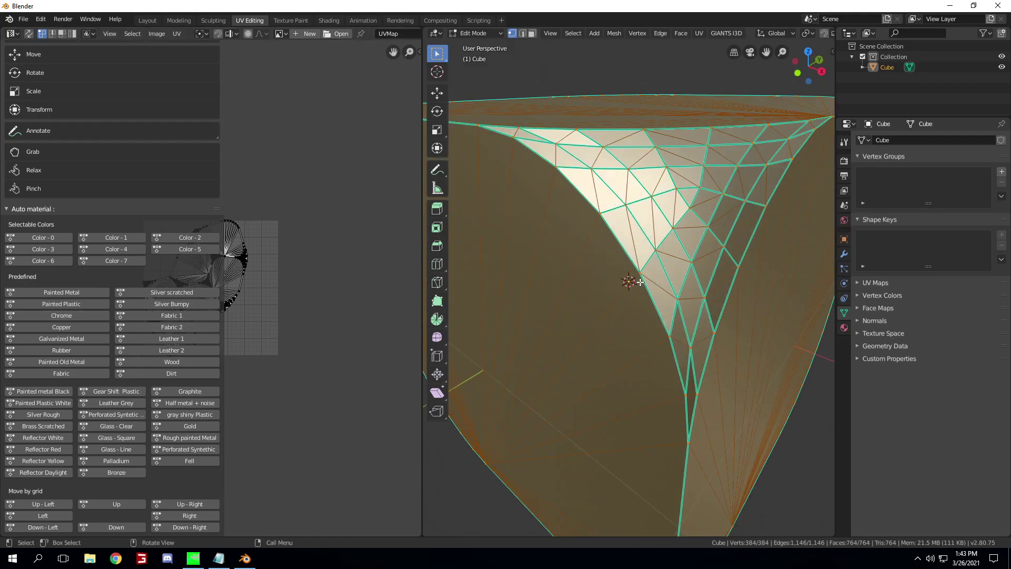
{"action": "scroll", "coordinate": [640, 282], "scroll_direction": "down", "scroll_amount": 7}
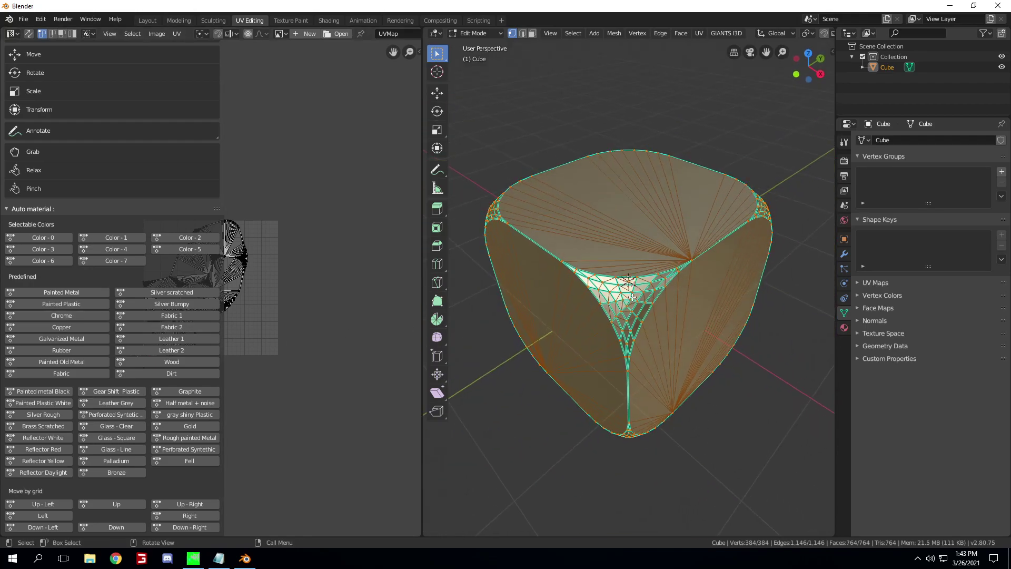
{"action": "middle_click_drag", "start_coordinate": [633, 297], "coordinate": [674, 287]}
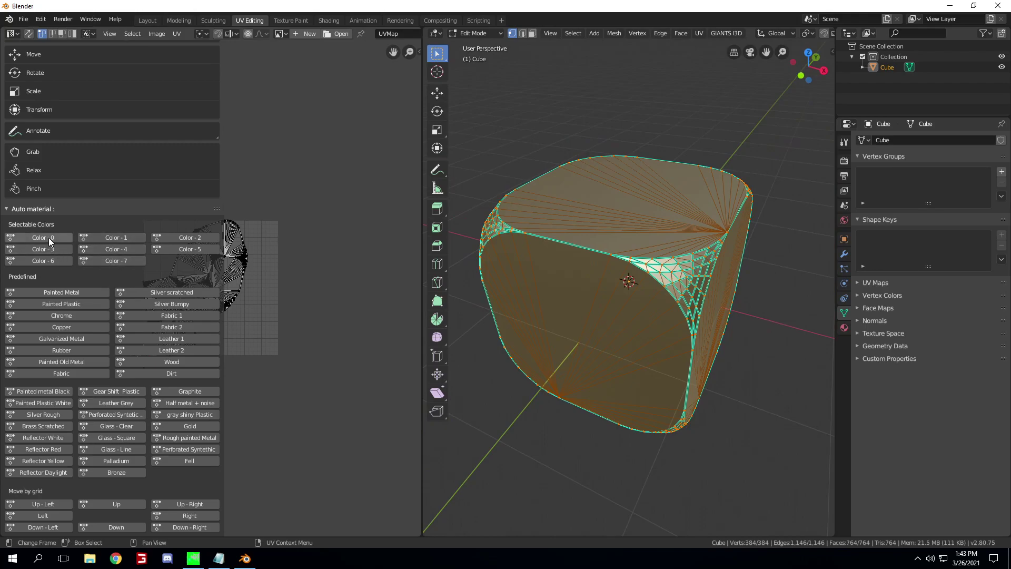
Select all of the cube's UVs, assign them to Color - 0, and narrow the tool shelf to uncover the UV layout
{"action": "key", "text": "a"}
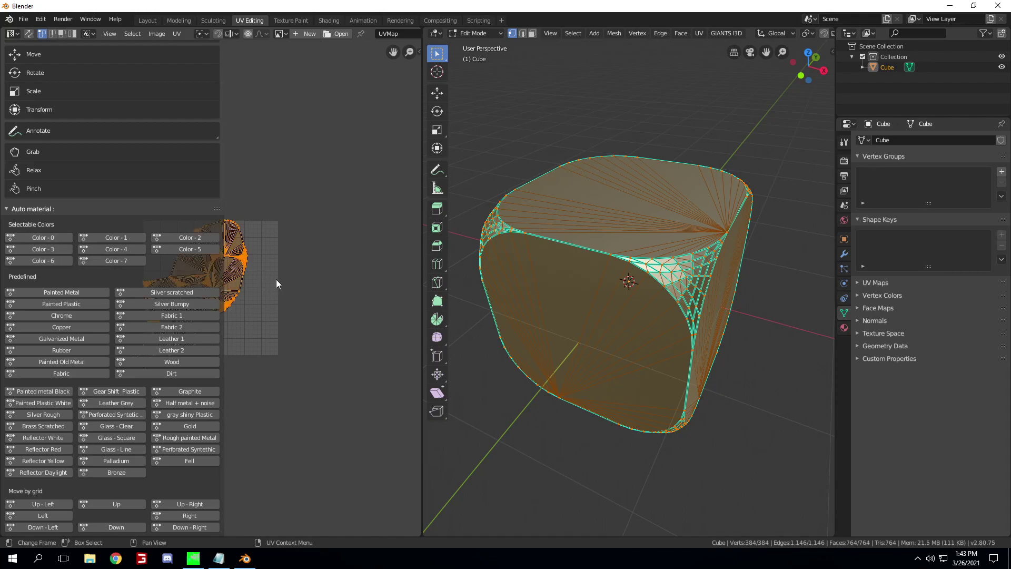
{"action": "left_click", "coordinate": [45, 236]}
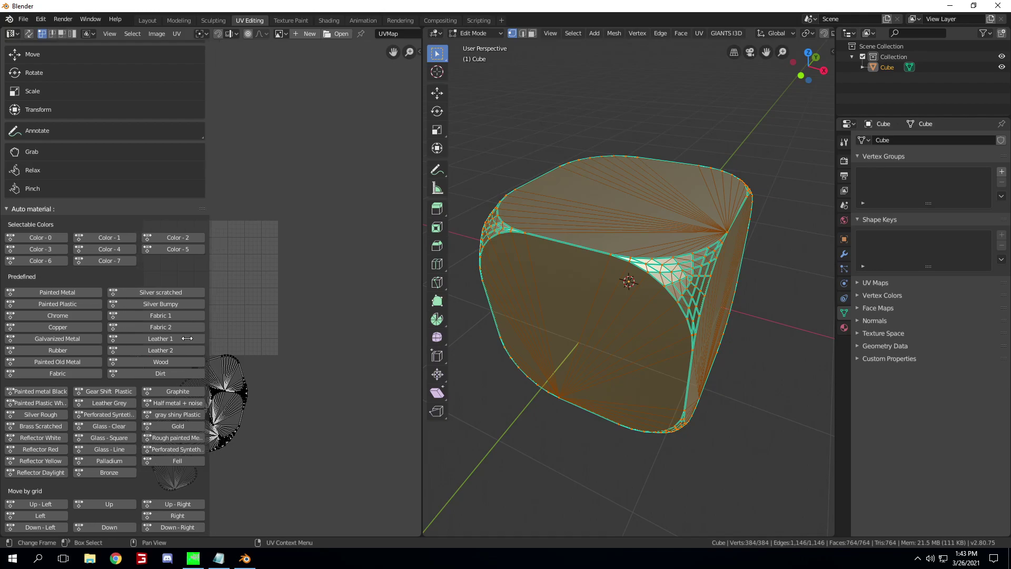
{"action": "left_click_drag", "start_coordinate": [226, 340], "coordinate": [90, 339]}
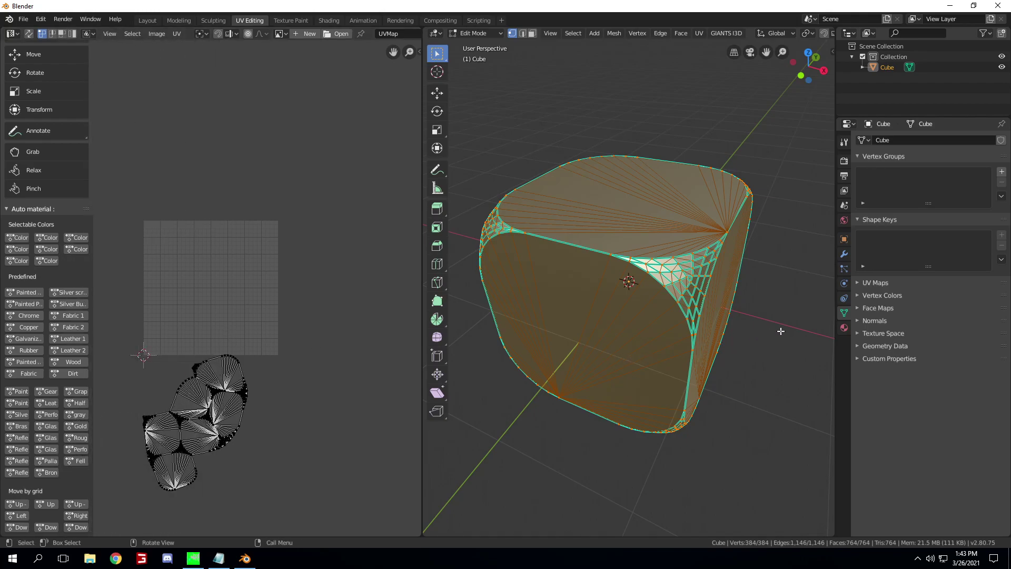
Show the cube's SpecTest material settings and check the cube in Object Mode before returning to Edit Mode
{"action": "left_click", "coordinate": [844, 330]}
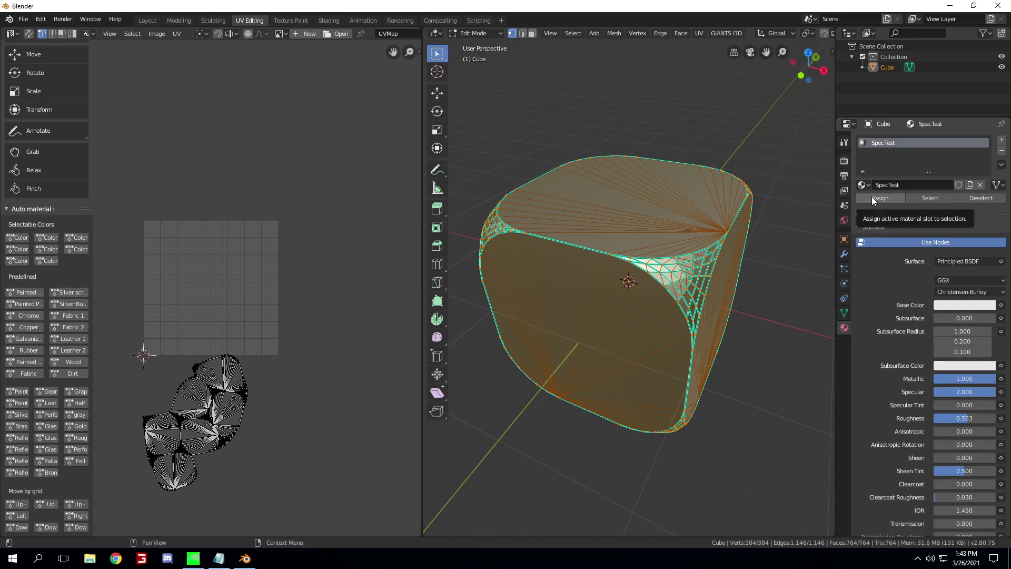
{"action": "key", "text": "Tab"}
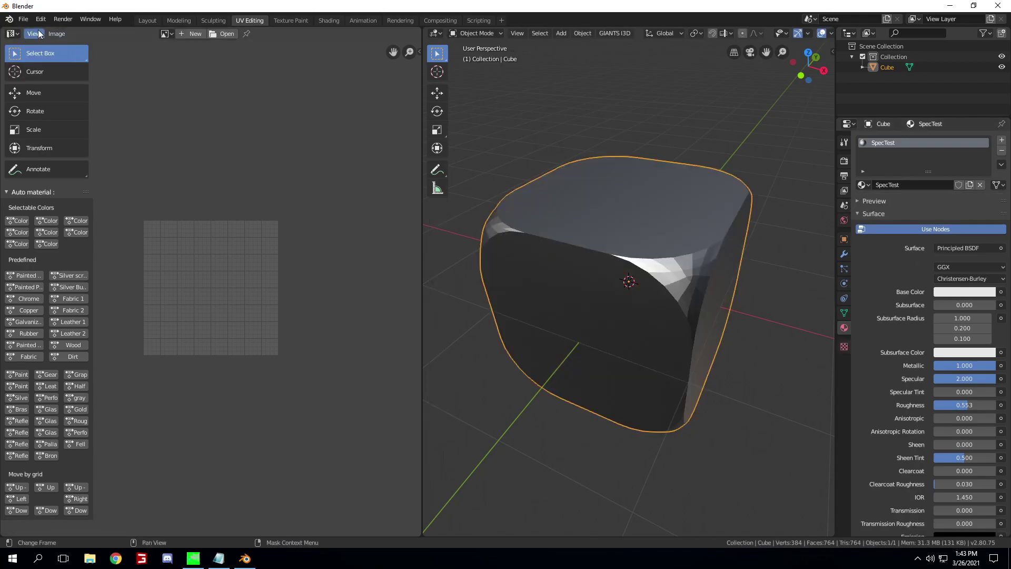
{"action": "key", "text": "Tab"}
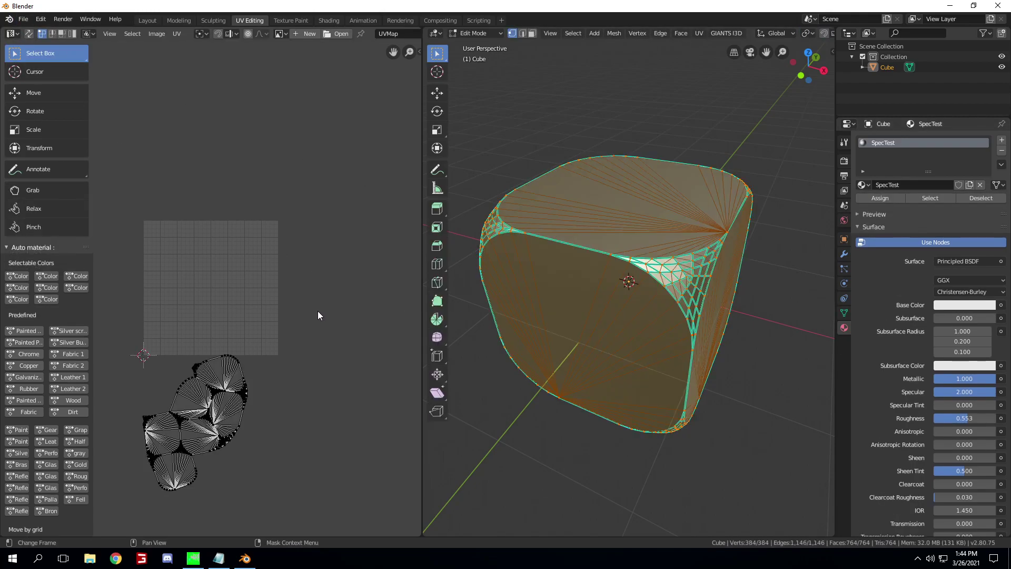
Inspect the cube's faces and edges from several angles and distances
{"action": "middle_click_drag", "start_coordinate": [685, 285], "coordinate": [614, 279]}
{"action": "scroll", "coordinate": [706, 293], "scroll_direction": "up", "scroll_amount": 4}
{"action": "scroll", "coordinate": [680, 273], "scroll_direction": "down", "scroll_amount": 6}
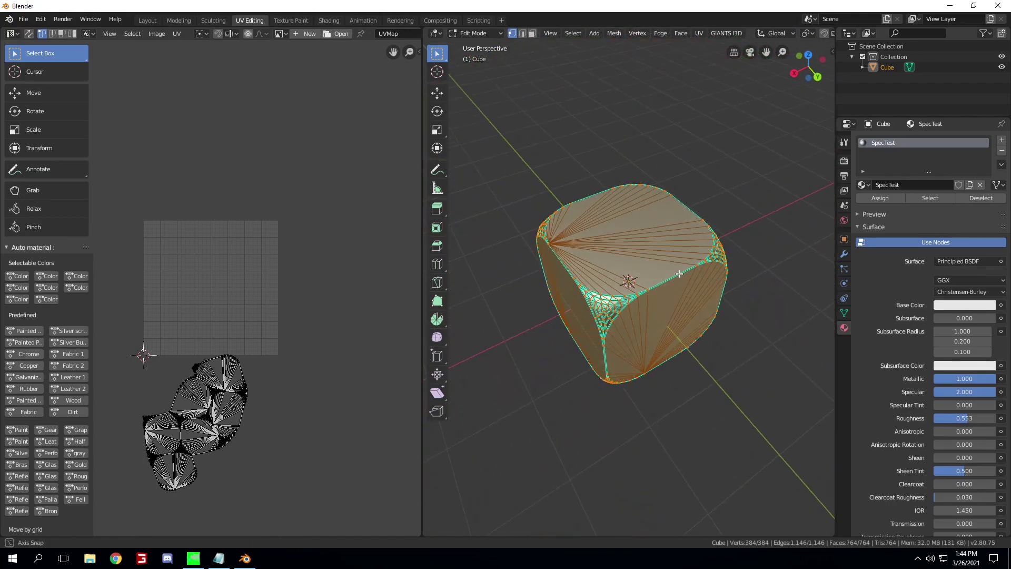
{"action": "middle_click_drag", "start_coordinate": [679, 273], "coordinate": [536, 260]}
{"action": "middle_click_drag", "start_coordinate": [763, 261], "coordinate": [594, 277]}
{"action": "scroll", "coordinate": [664, 265], "scroll_direction": "up", "scroll_amount": 4}
{"action": "scroll", "coordinate": [700, 269], "scroll_direction": "down", "scroll_amount": 4}
{"action": "scroll", "coordinate": [685, 283], "scroll_direction": "up", "scroll_amount": 5}
{"action": "scroll", "coordinate": [715, 311], "scroll_direction": "down", "scroll_amount": 6}
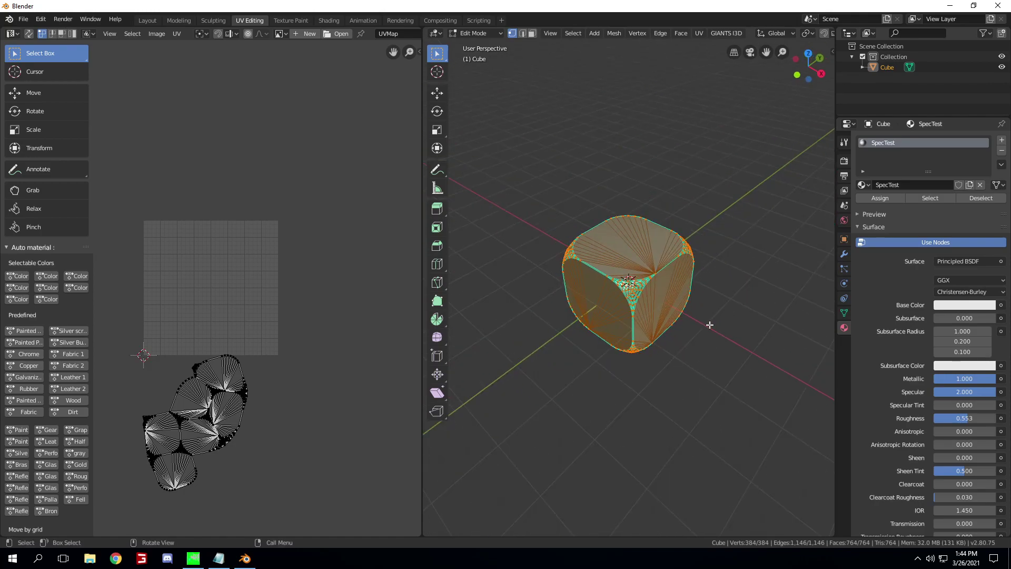
{"action": "middle_click_drag", "start_coordinate": [710, 325], "coordinate": [645, 292]}
{"action": "scroll", "coordinate": [655, 388], "scroll_direction": "up", "scroll_amount": 3}
{"action": "scroll", "coordinate": [657, 296], "scroll_direction": "down", "scroll_amount": 3}
{"action": "scroll", "coordinate": [656, 333], "scroll_direction": "up", "scroll_amount": 5}
{"action": "scroll", "coordinate": [655, 333], "scroll_direction": "down", "scroll_amount": 5}
{"action": "scroll", "coordinate": [655, 333], "scroll_direction": "up", "scroll_amount": 5}
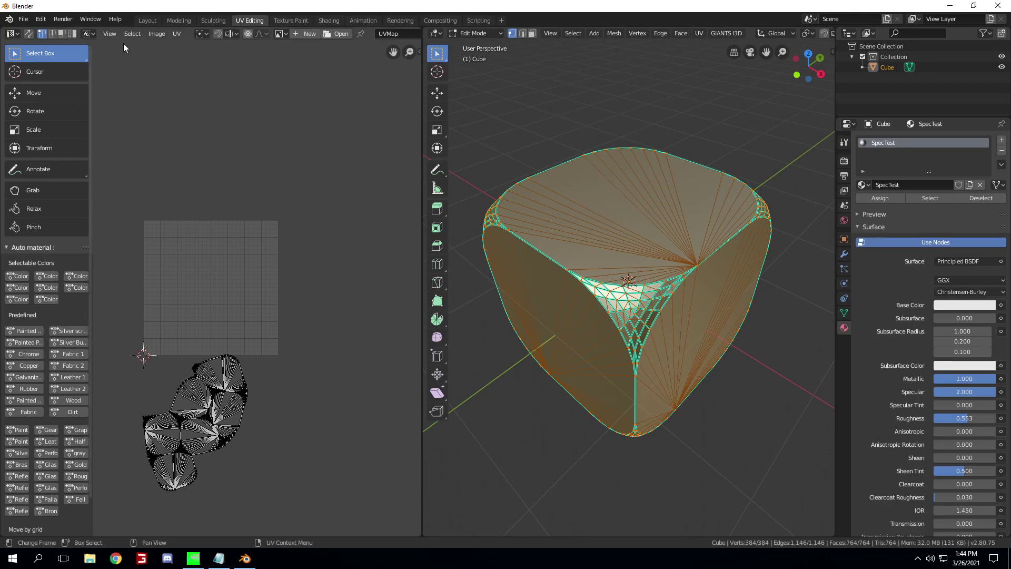
Return the cube to Object Mode and save the file to the Desktop as CubeUdim.blend
{"action": "key", "text": "Tab"}
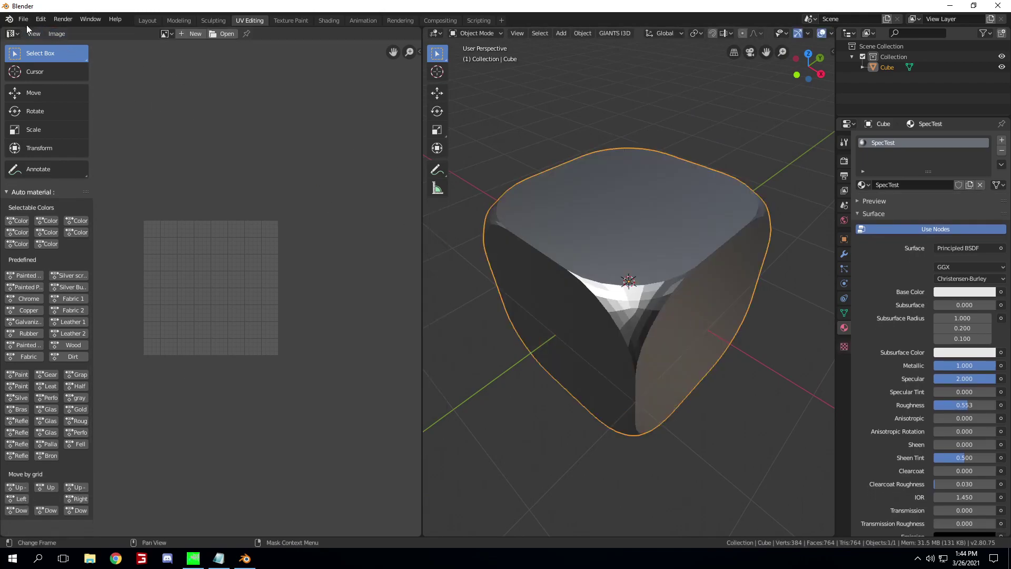
{"action": "left_click", "coordinate": [24, 19]}
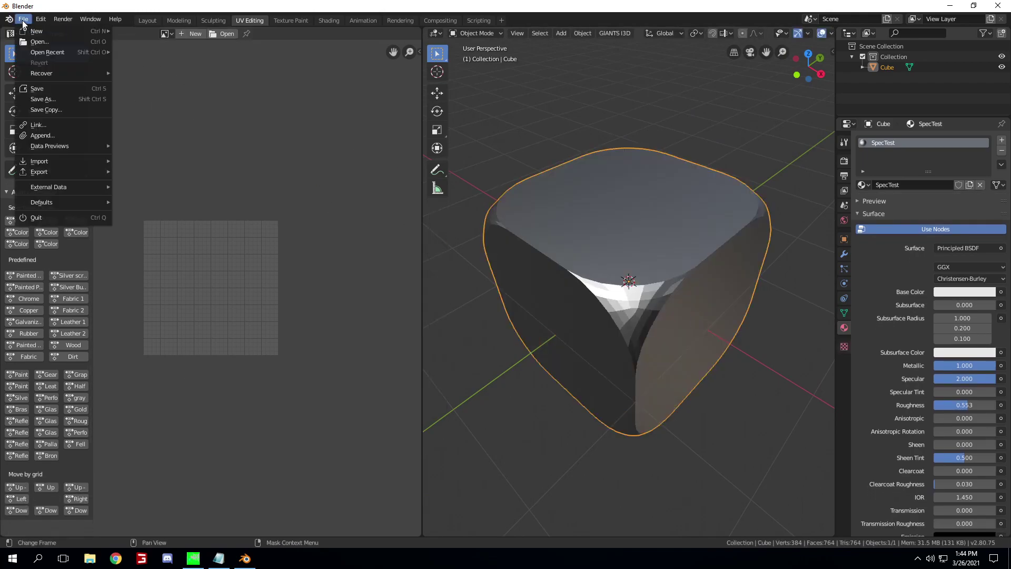
{"action": "left_click", "coordinate": [69, 88]}
{"action": "left_click", "coordinate": [142, 59]}
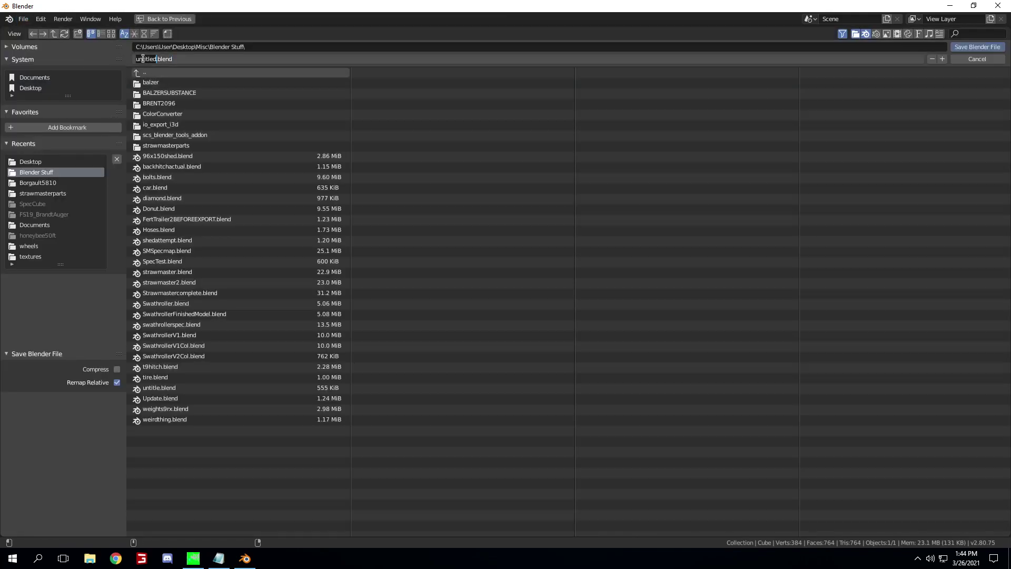
{"action": "type", "text": "CubeUdim"}
{"action": "left_click", "coordinate": [68, 160]}
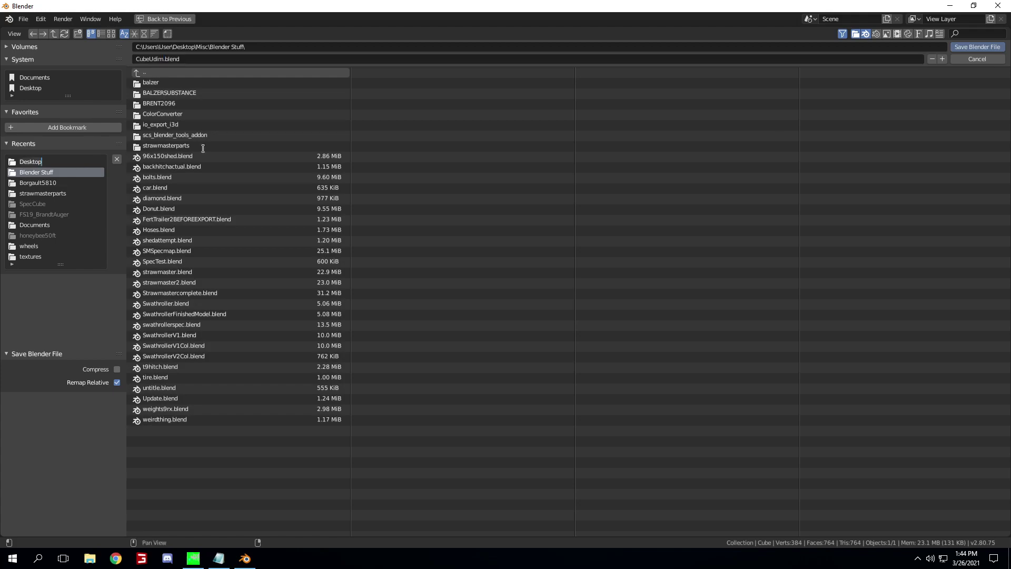
{"action": "left_click", "coordinate": [35, 160]}
{"action": "left_click", "coordinate": [23, 161]}
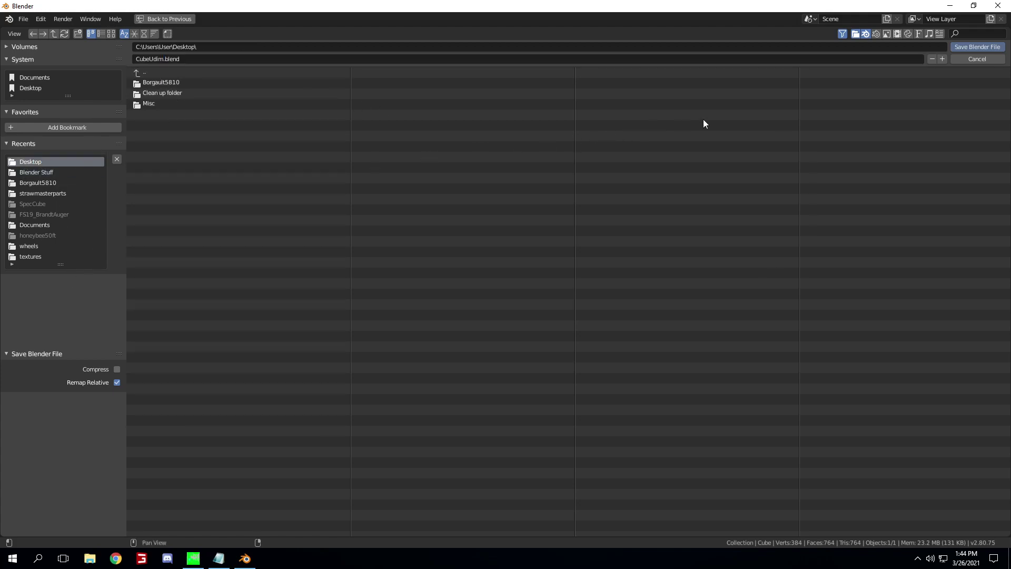
{"action": "left_click", "coordinate": [972, 48]}
{"action": "left_click", "coordinate": [23, 19]}
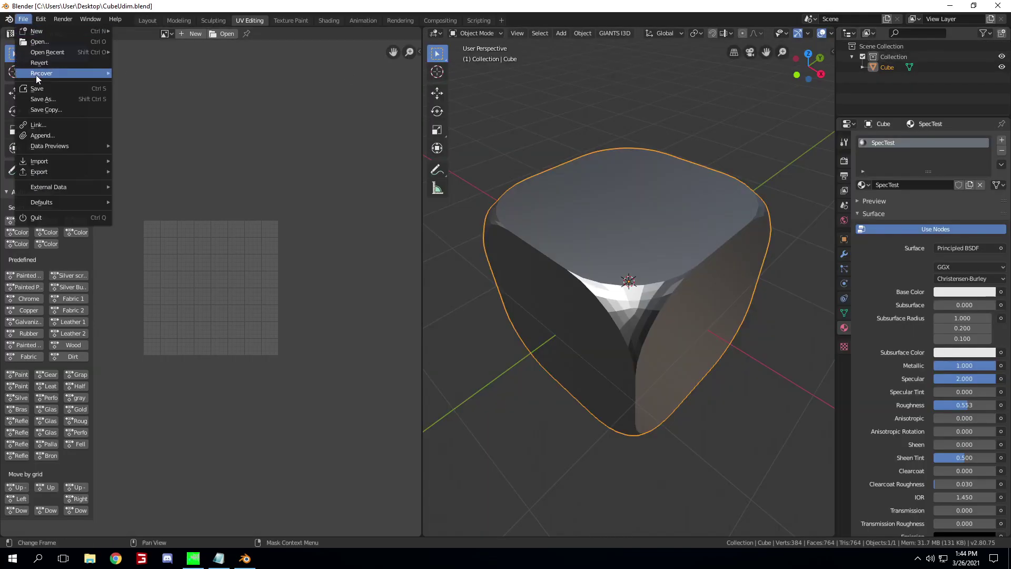
{"action": "mouse_move", "coordinate": [53, 171]}
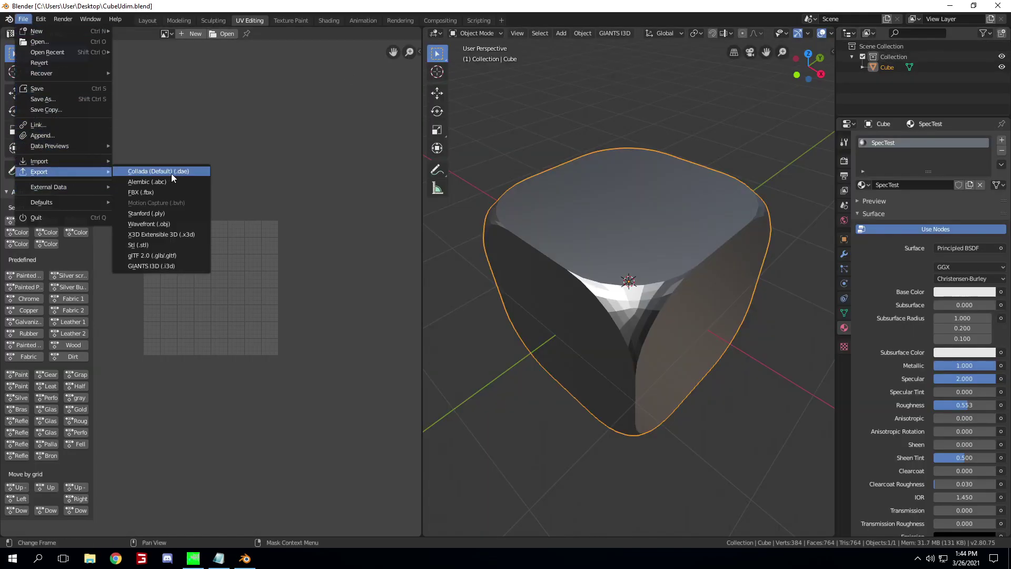
{"action": "left_click", "coordinate": [170, 258]}
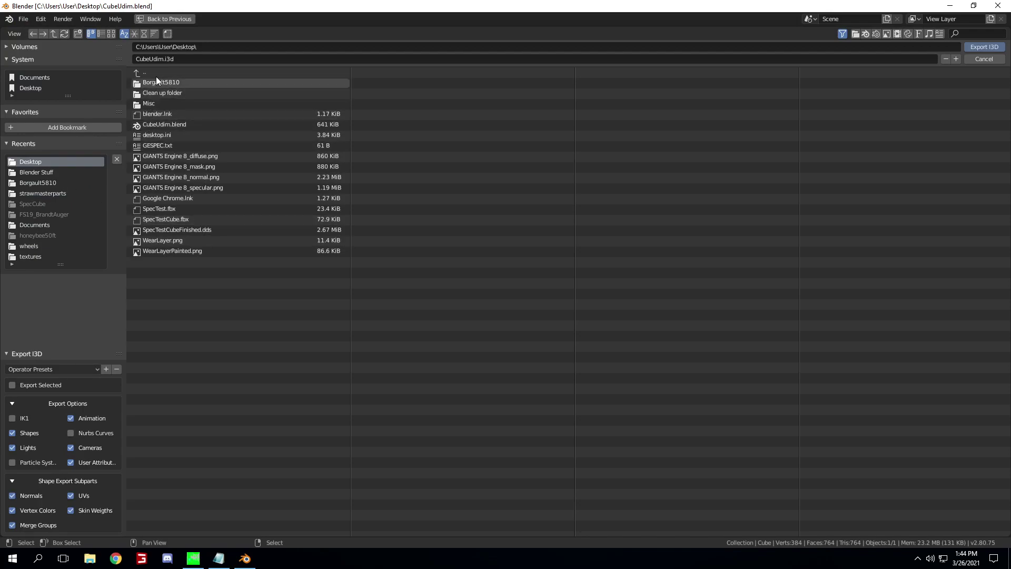
{"action": "left_click", "coordinate": [995, 60]}
Add an Edge Split modifier with a 30° split angle to the cube and apply it
{"action": "scroll", "coordinate": [671, 248], "scroll_direction": "up", "scroll_amount": 1}
{"action": "middle_click_drag", "start_coordinate": [642, 257], "coordinate": [653, 257]}
{"action": "scroll", "coordinate": [653, 257], "scroll_direction": "down", "scroll_amount": 2}
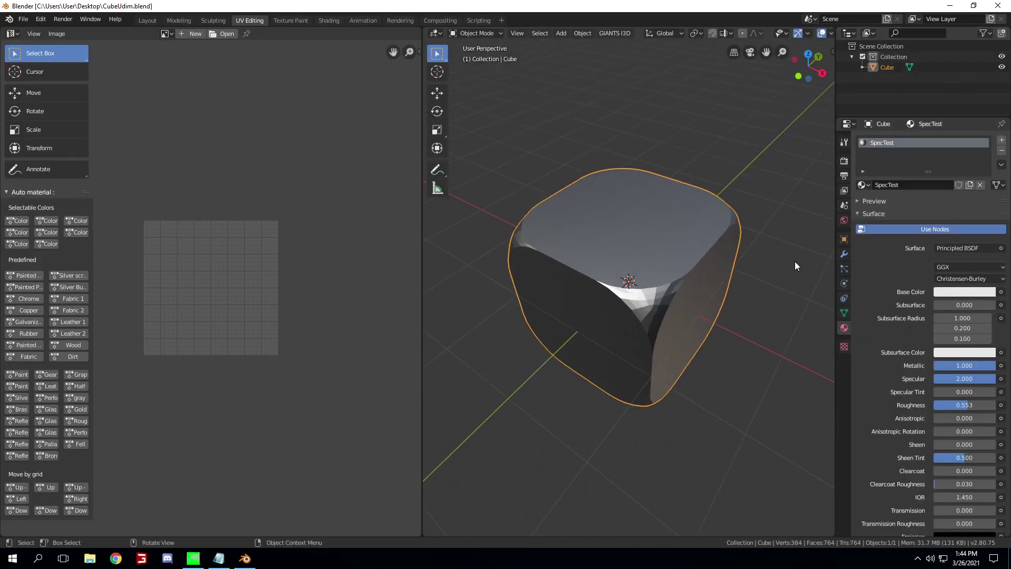
{"action": "left_click", "coordinate": [842, 253]}
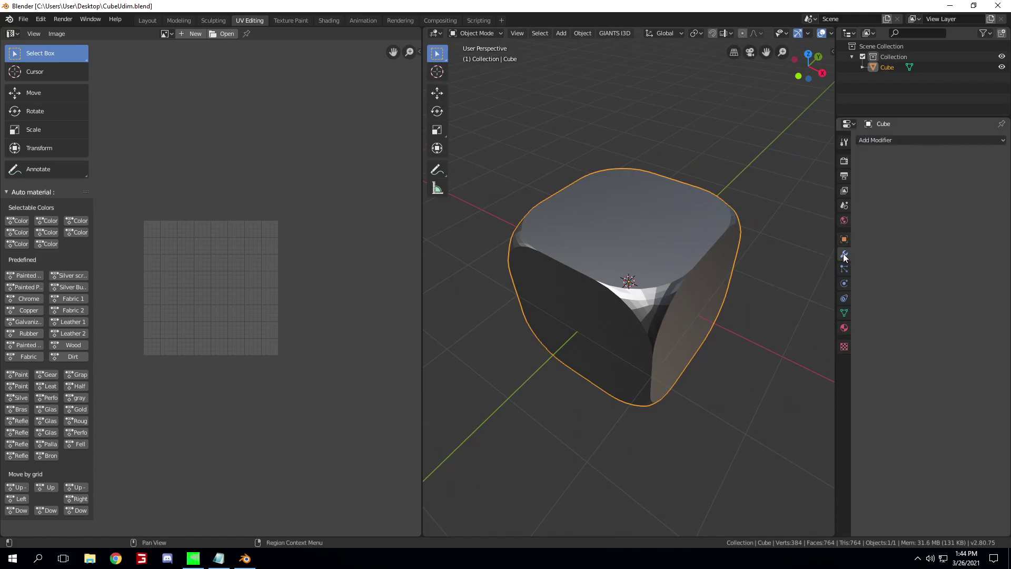
{"action": "left_click", "coordinate": [921, 138]}
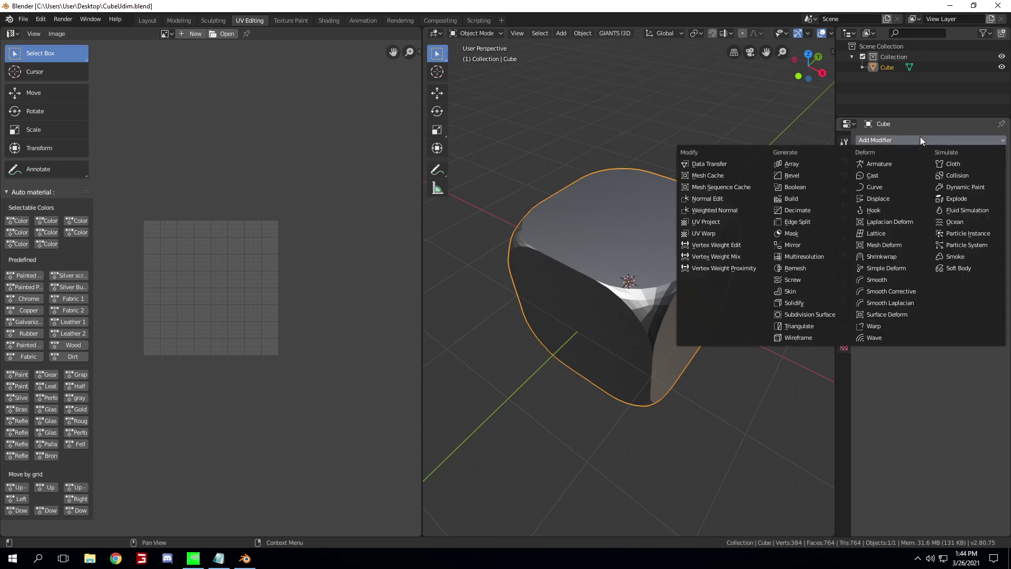
{"action": "left_click", "coordinate": [811, 221]}
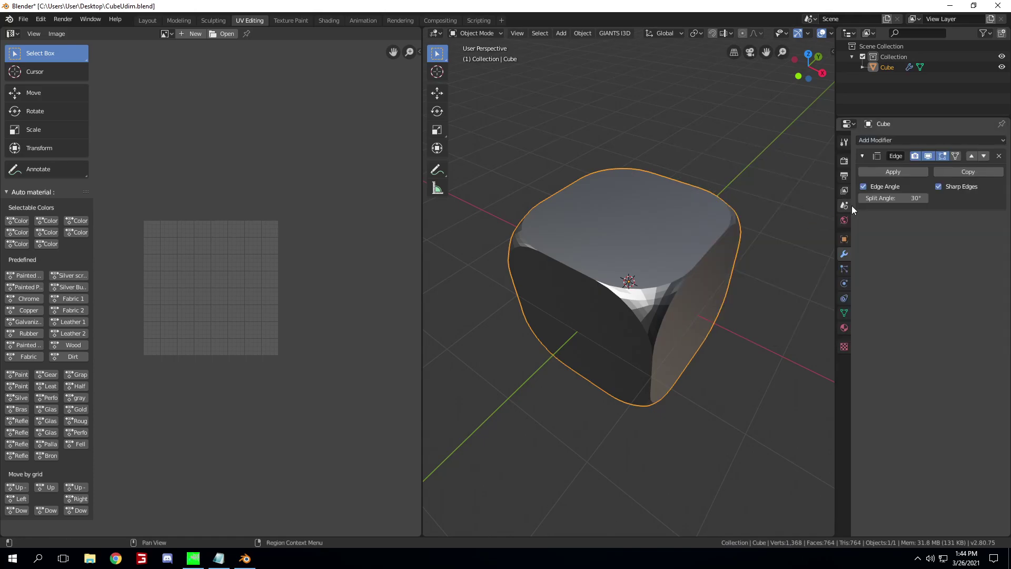
{"action": "left_click", "coordinate": [904, 169]}
Inspect the cube's split edges and corner faces in Edit Mode and Object Mode from several angles
{"action": "scroll", "coordinate": [745, 245], "scroll_direction": "up", "scroll_amount": 3}
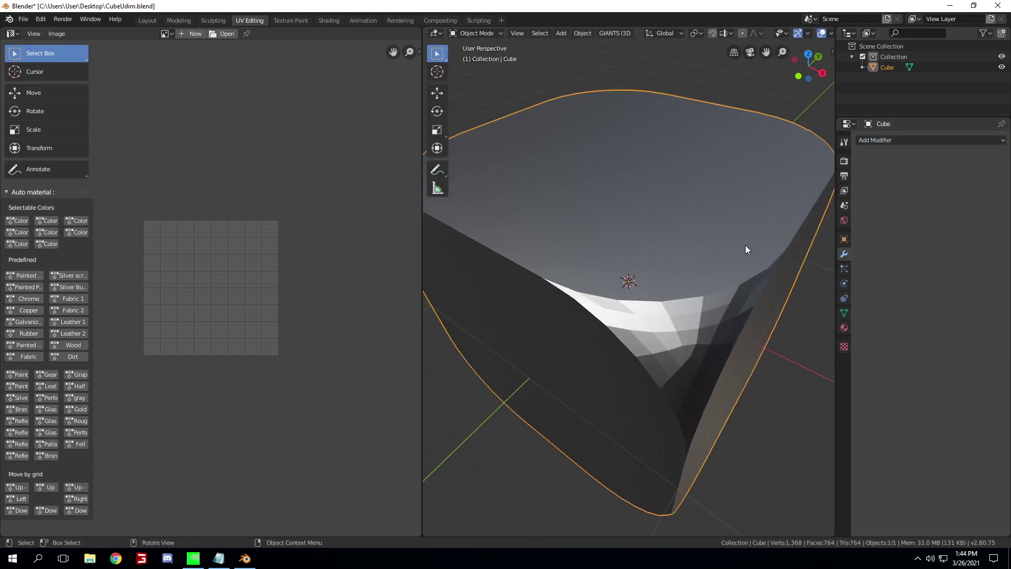
{"action": "key", "text": "Tab"}
{"action": "scroll", "coordinate": [756, 248], "scroll_direction": "down", "scroll_amount": 3}
{"action": "scroll", "coordinate": [751, 253], "scroll_direction": "up", "scroll_amount": 3}
{"action": "middle_click_drag", "start_coordinate": [751, 253], "coordinate": [718, 244]}
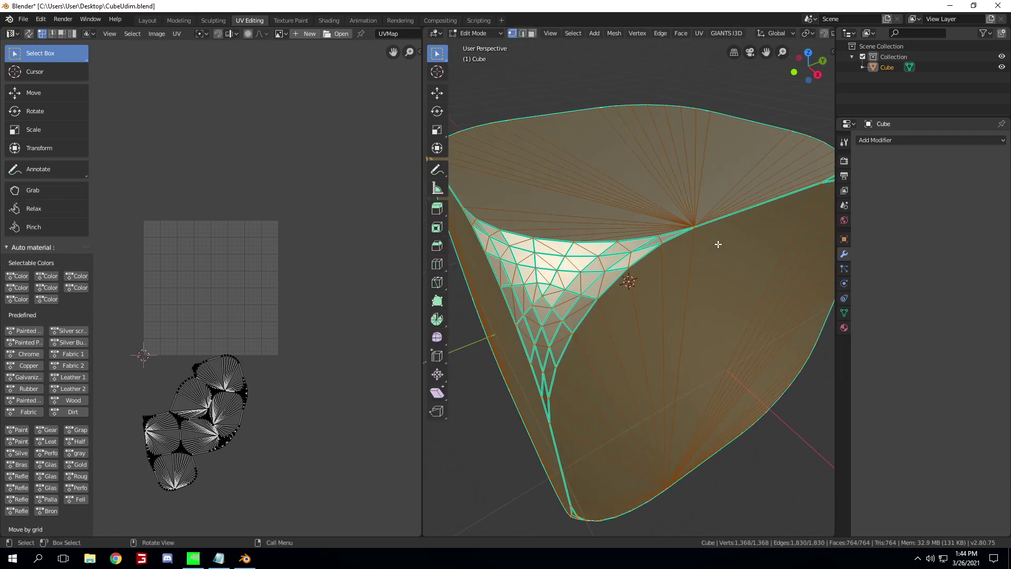
{"action": "scroll", "coordinate": [704, 277], "scroll_direction": "down", "scroll_amount": 3}
{"action": "key", "text": "Tab"}
{"action": "scroll", "coordinate": [703, 278], "scroll_direction": "up", "scroll_amount": 2}
{"action": "middle_click_drag", "start_coordinate": [703, 278], "coordinate": [710, 229]}
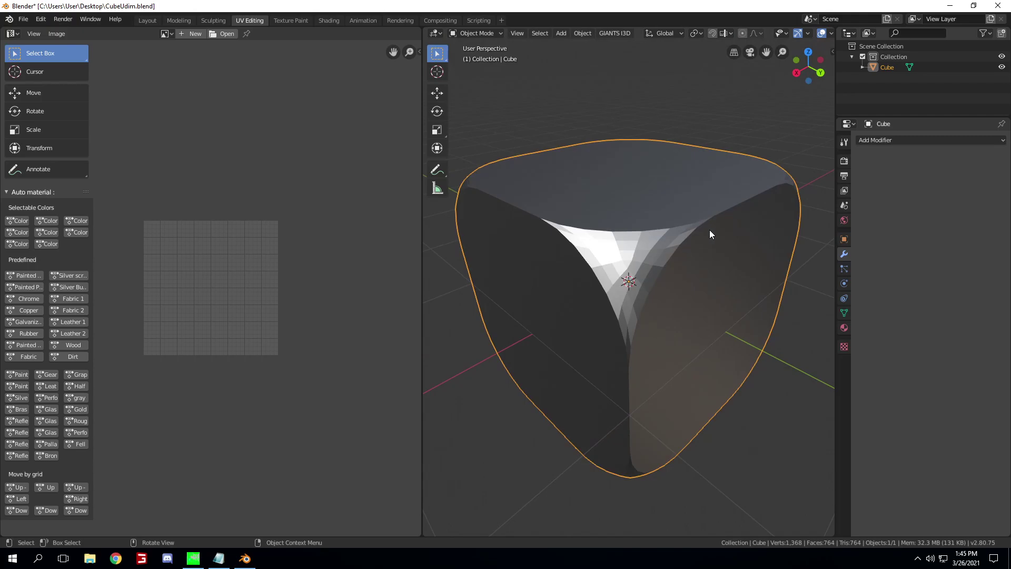
Export the cube to the Desktop in GIANTS I3D format as CubeUdim.i3d
{"action": "left_click", "coordinate": [24, 20]}
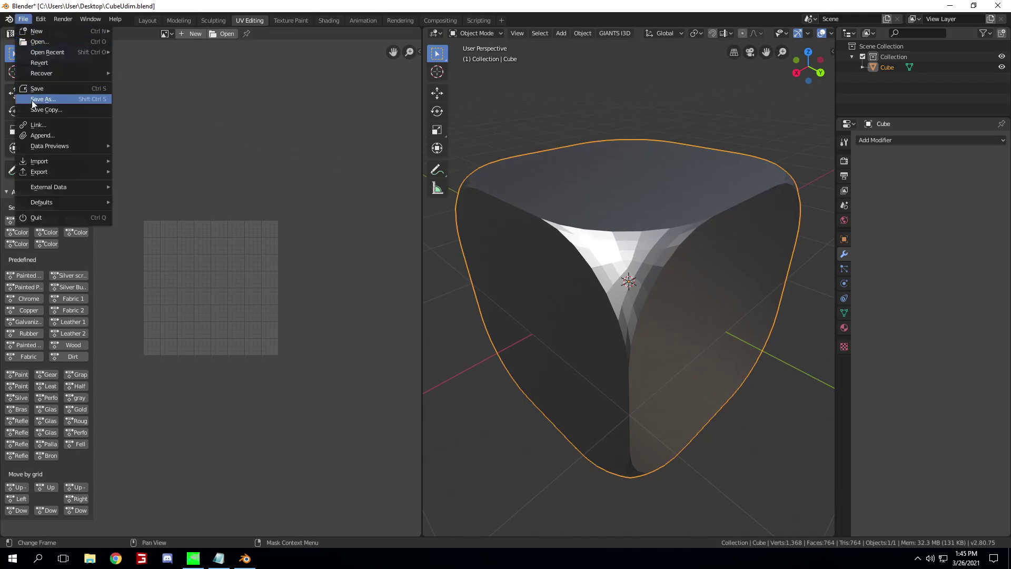
{"action": "mouse_move", "coordinate": [33, 165]}
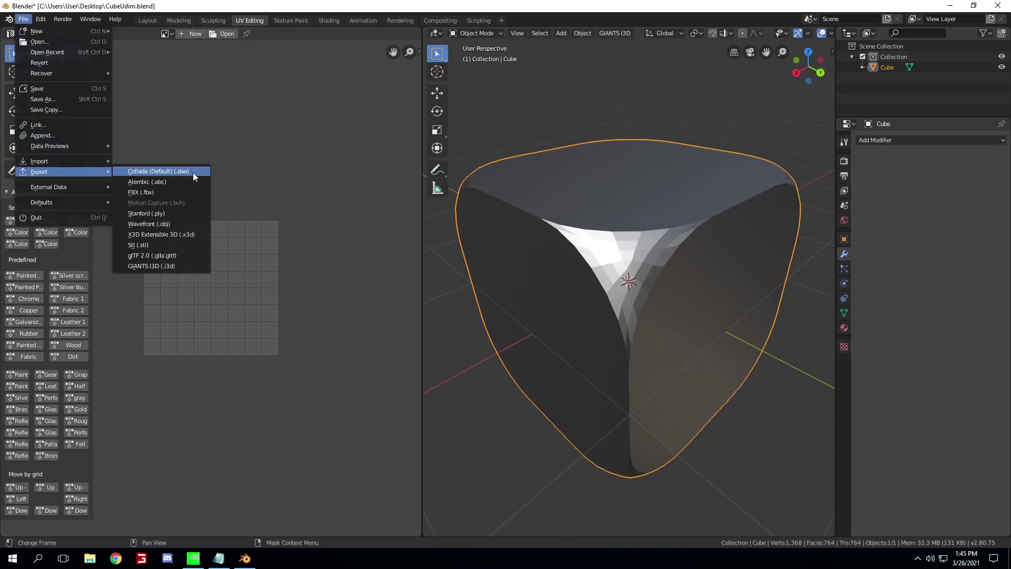
{"action": "left_click", "coordinate": [178, 258]}
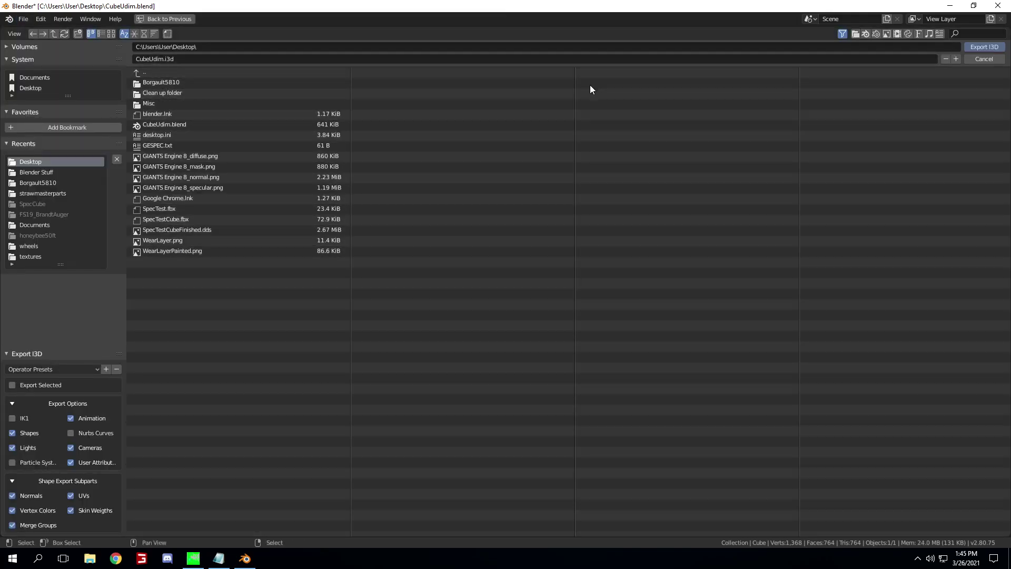
{"action": "left_click", "coordinate": [986, 47]}
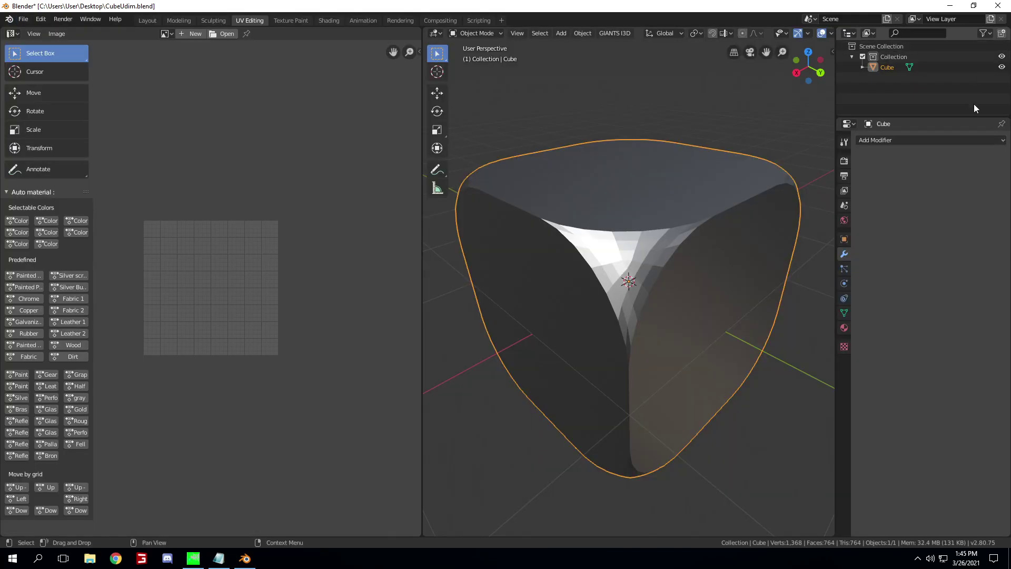
Open CubeUdim.i3d from the Desktop in GIANTS Editor, frame the cube, and dismiss the update notice
{"action": "left_click", "coordinate": [1009, 560]}
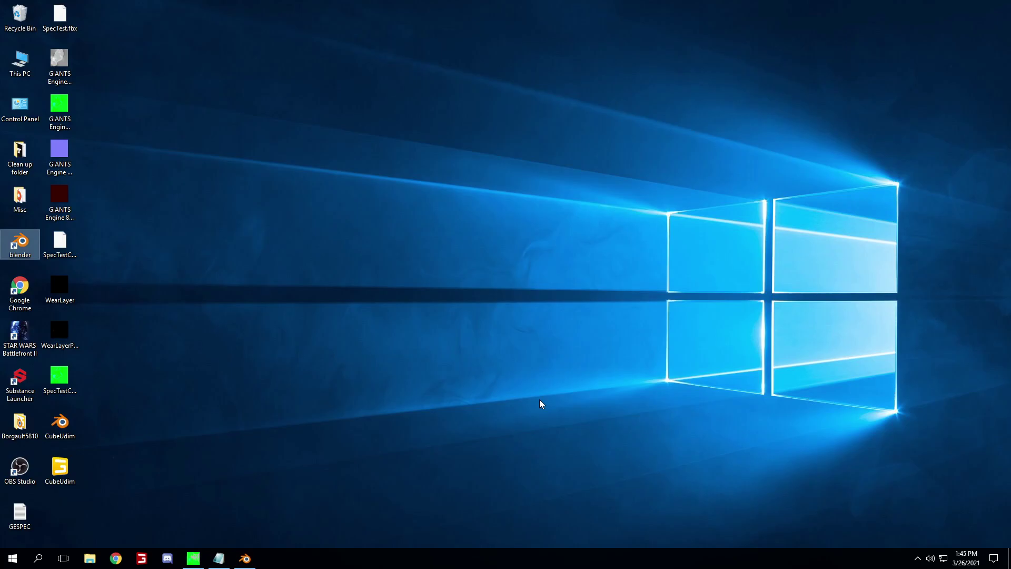
{"action": "left_click", "coordinate": [66, 467]}
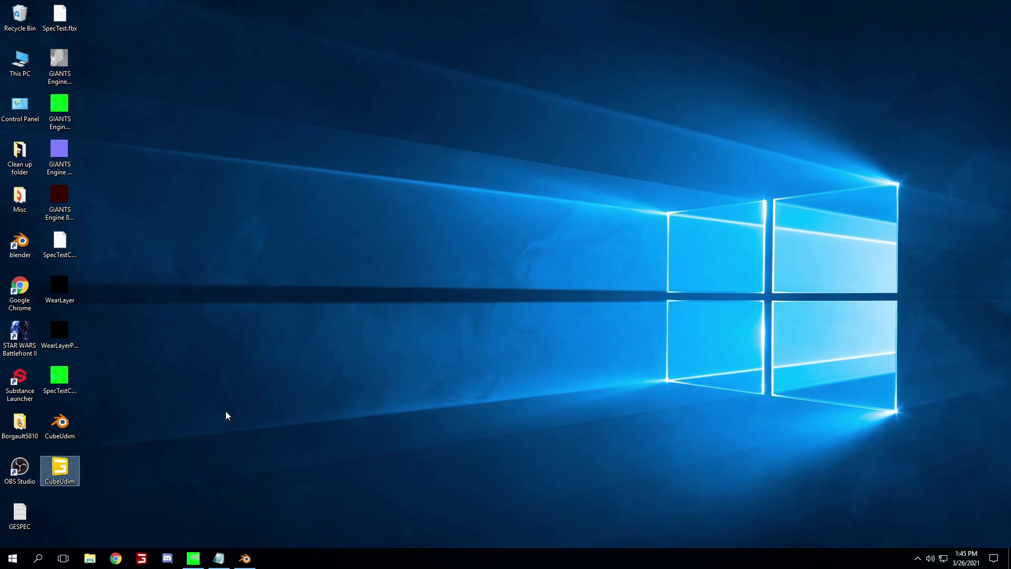
{"action": "double_click", "coordinate": [403, 256]}
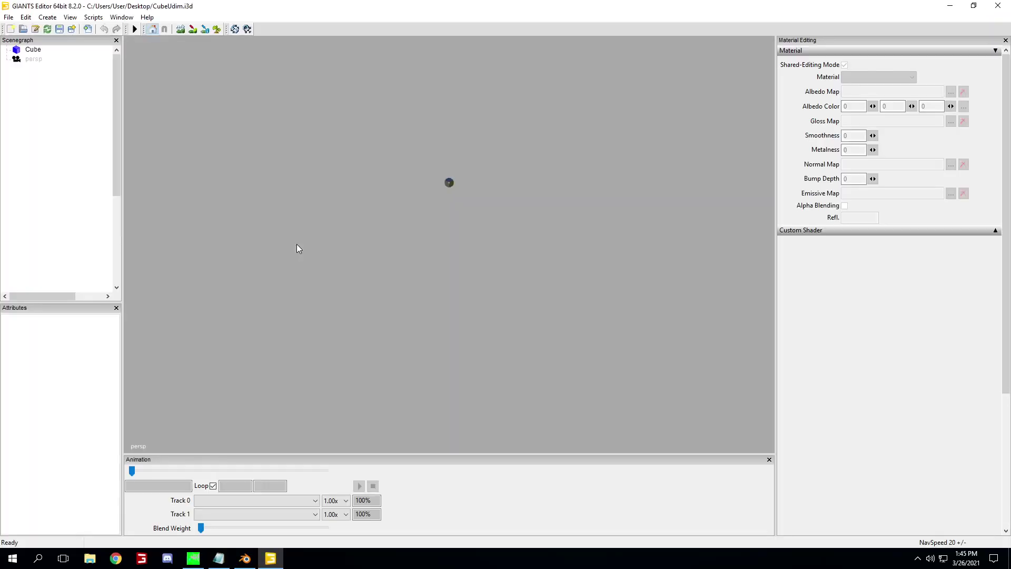
{"action": "scroll", "coordinate": [473, 202], "scroll_direction": "up", "scroll_amount": 5}
{"action": "left_click_drag", "start_coordinate": [473, 203], "coordinate": [459, 169], "text": "alt"}
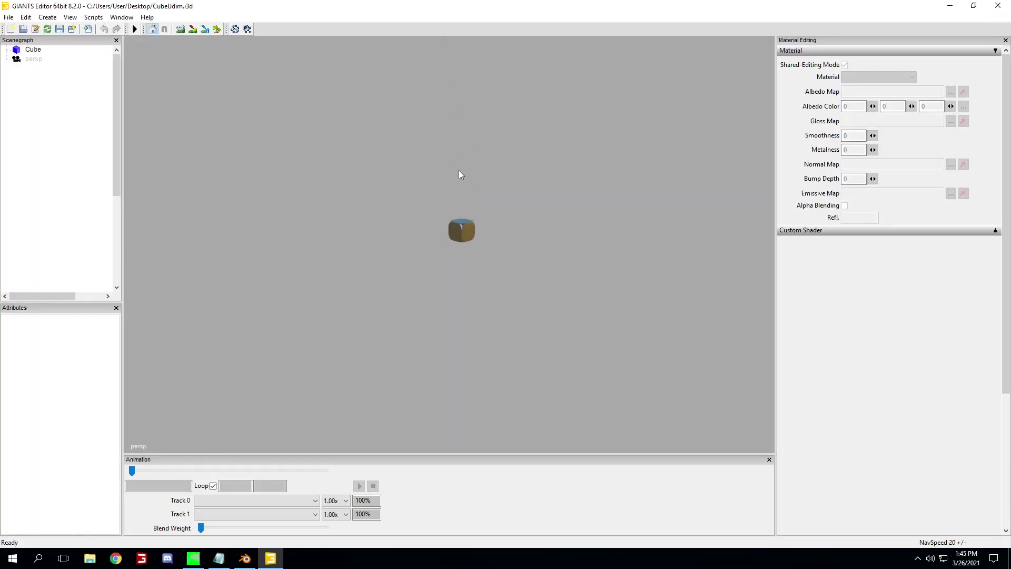
{"action": "scroll", "coordinate": [464, 171], "scroll_direction": "up", "scroll_amount": 4}
{"action": "scroll", "coordinate": [464, 172], "scroll_direction": "up", "scroll_amount": 5}
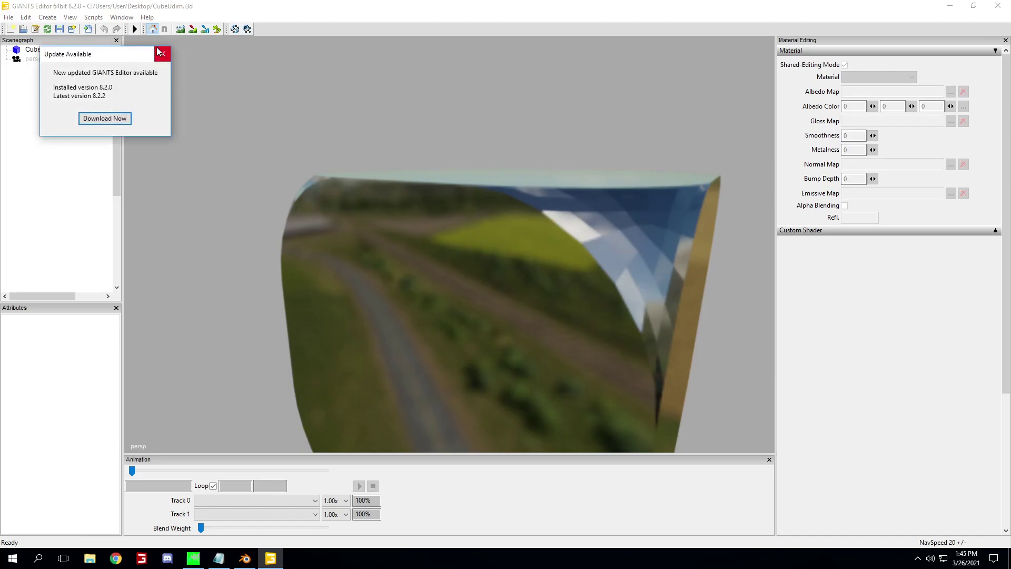
{"action": "left_click", "coordinate": [163, 52]}
{"action": "scroll", "coordinate": [470, 221], "scroll_direction": "down", "scroll_amount": 5}
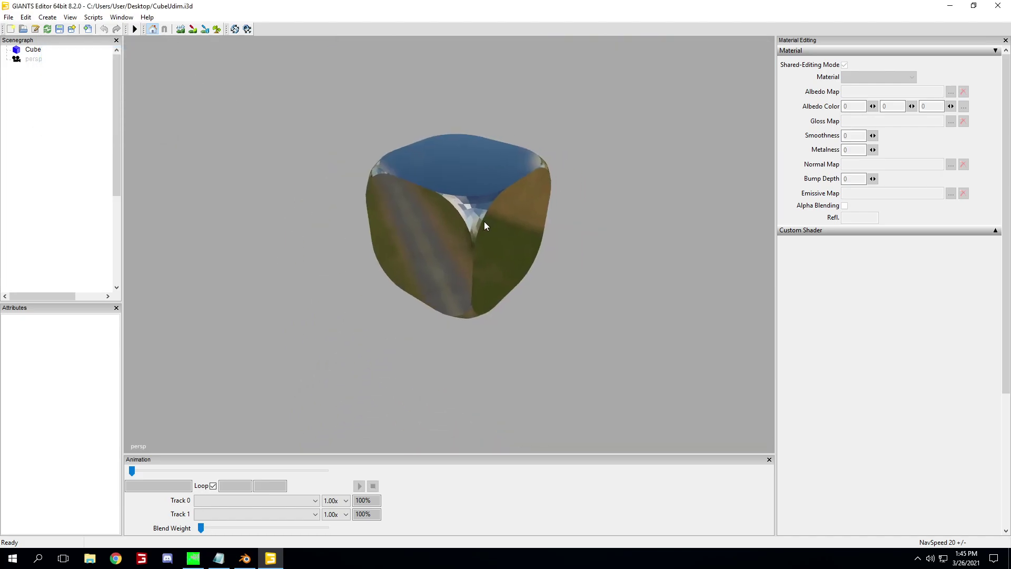
Select the cube and load SpecTestCubeFinished.dds from the Desktop as the SpecTest material's gloss map
{"action": "left_click", "coordinate": [480, 229]}
{"action": "scroll", "coordinate": [481, 232], "scroll_direction": "up", "scroll_amount": 5}
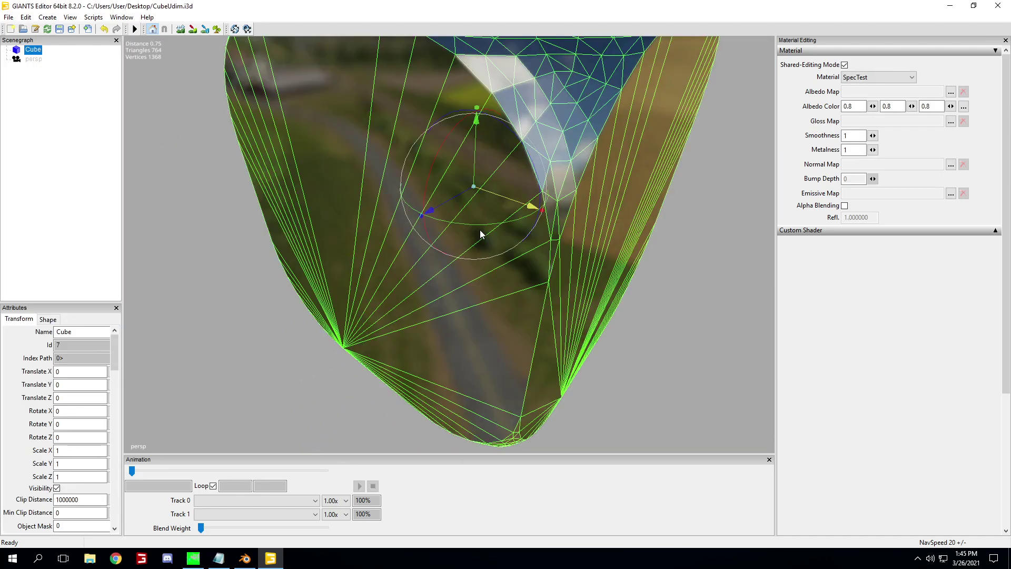
{"action": "mouse_move", "coordinate": [486, 200]}
{"action": "left_mouse_down", "text": "alt"}
{"action": "mouse_move", "coordinate": [513, 203]}
{"action": "mouse_move", "coordinate": [488, 209]}
{"action": "left_mouse_up", "text": "alt"}
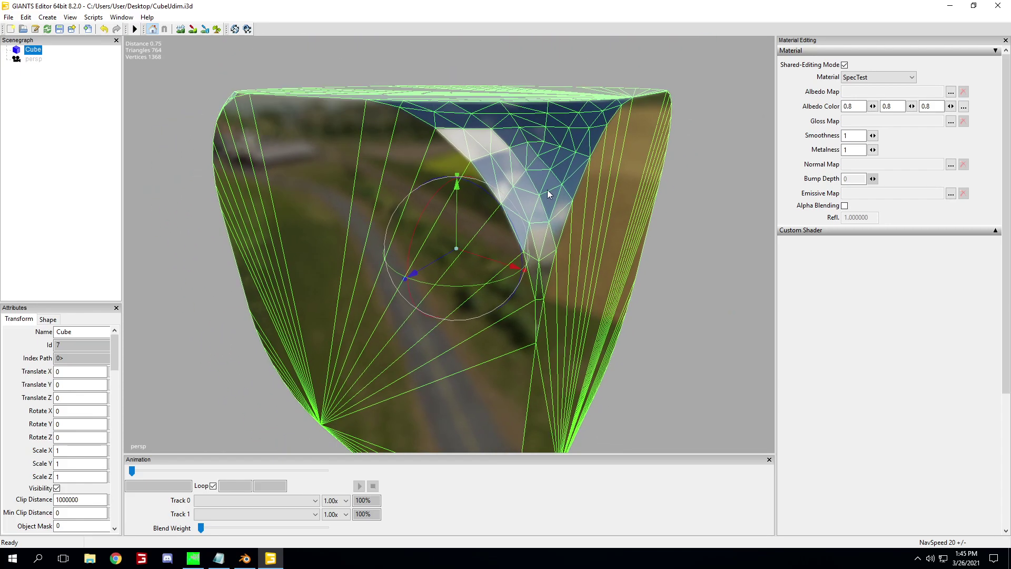
{"action": "left_click", "coordinate": [951, 122]}
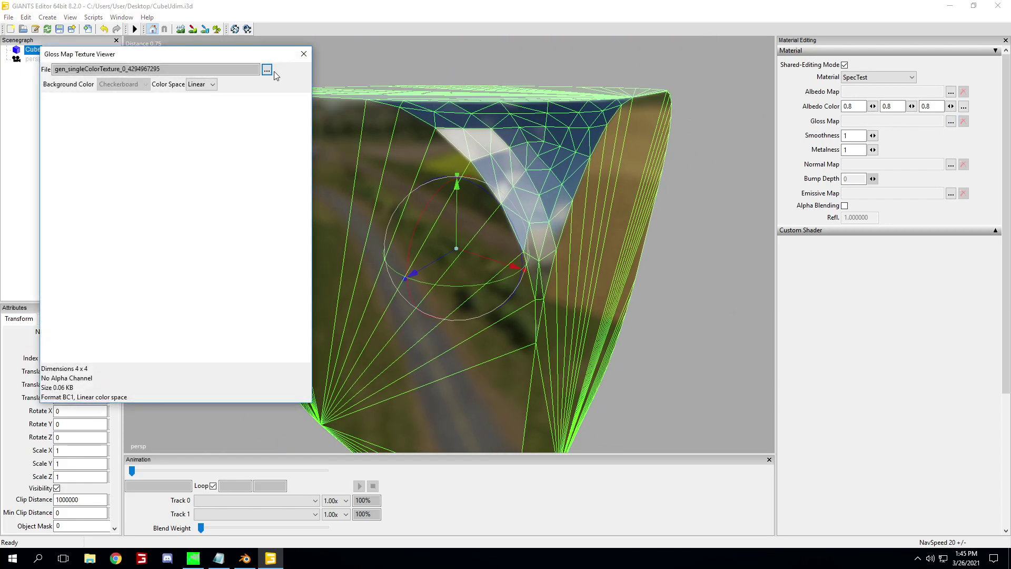
{"action": "left_click", "coordinate": [267, 70]}
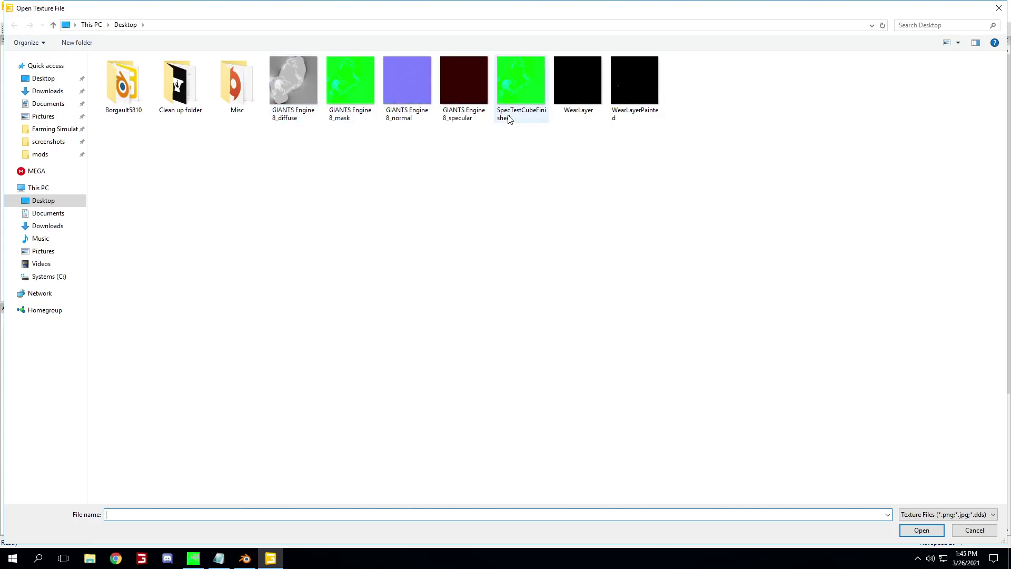
{"action": "double_click", "coordinate": [528, 115]}
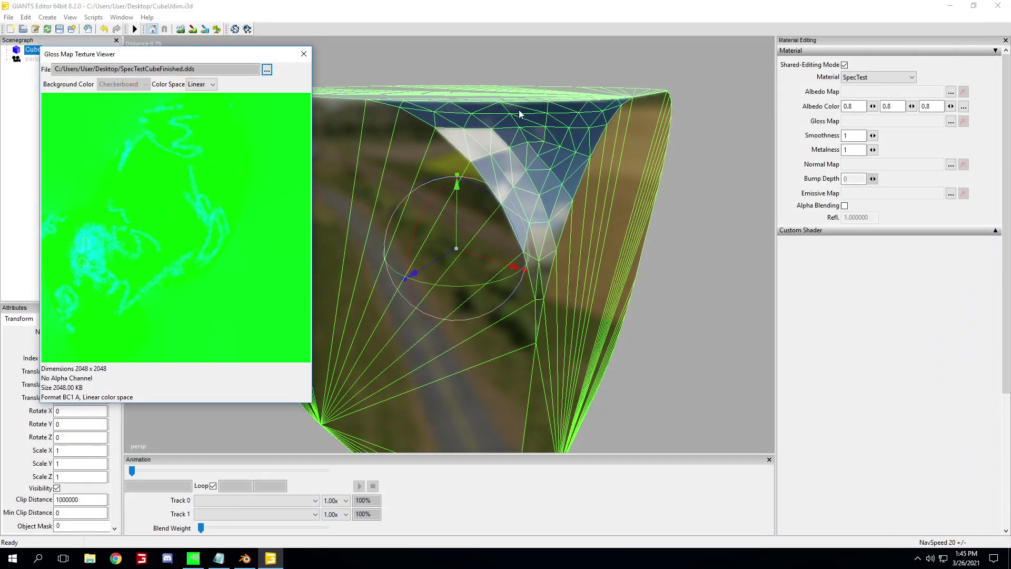
{"action": "left_click", "coordinate": [304, 54]}
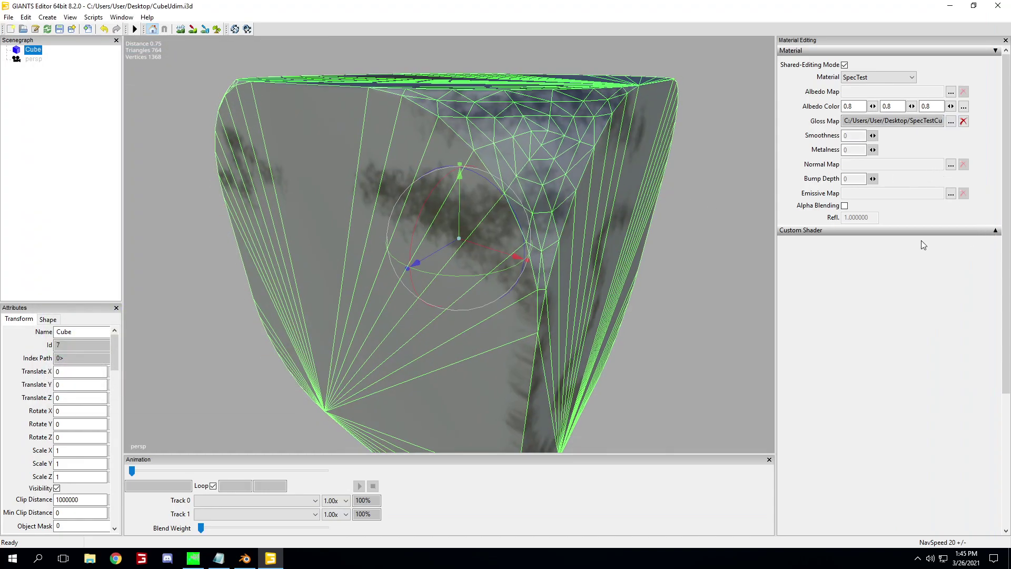
Assign vehicleShader from Farming Simulator 19's data/shaders folder as the SpecTest material's custom shader
{"action": "left_click", "coordinate": [995, 231]}
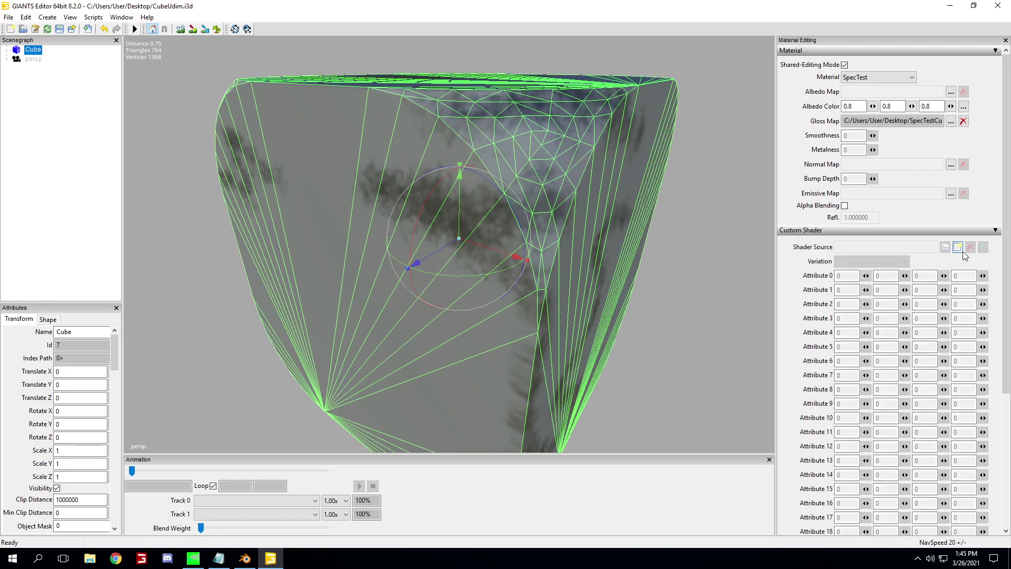
{"action": "left_click", "coordinate": [958, 247]}
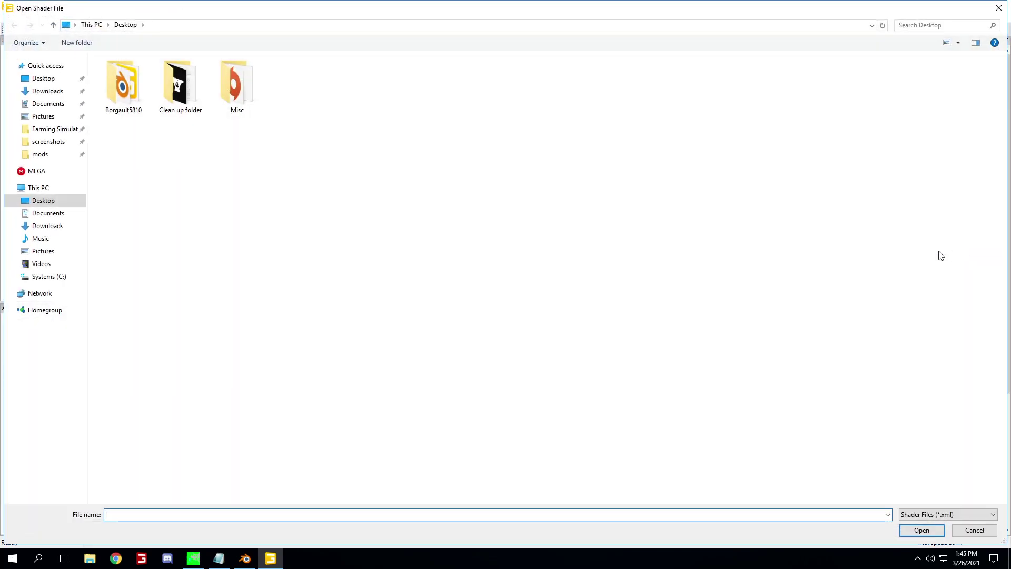
{"action": "left_click", "coordinate": [40, 132]}
{"action": "left_click", "coordinate": [239, 74]}
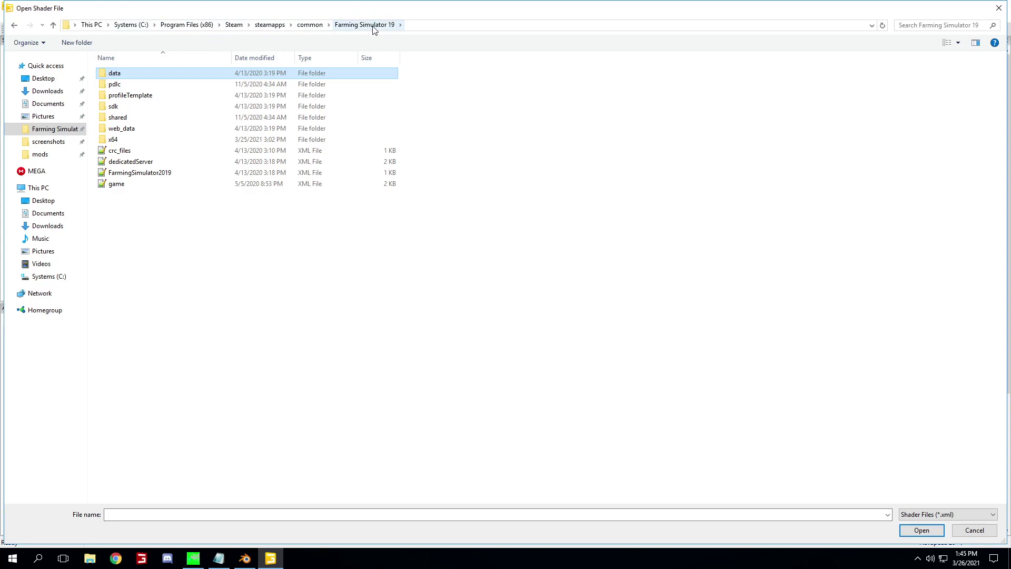
{"action": "double_click", "coordinate": [228, 77]}
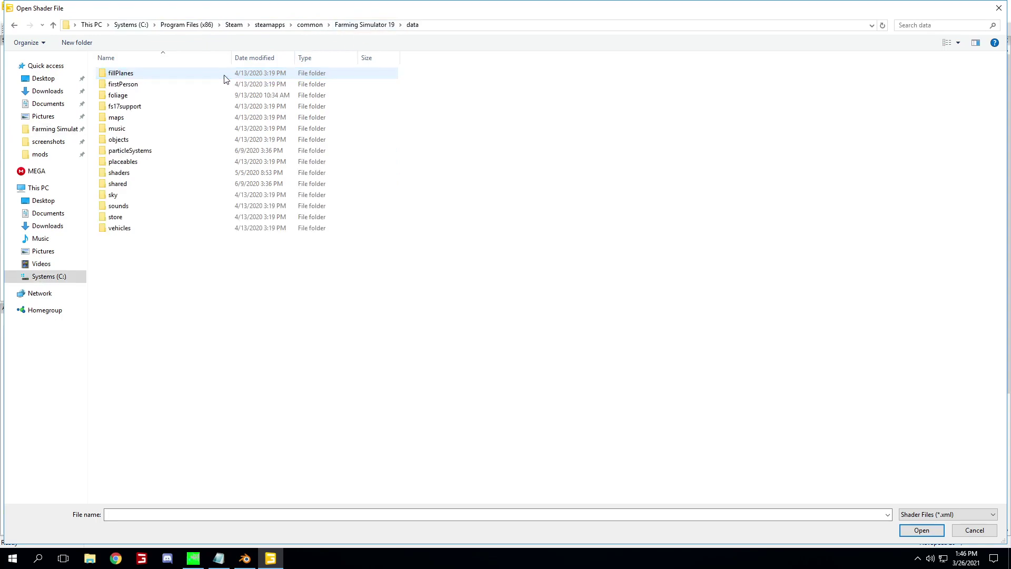
{"action": "double_click", "coordinate": [185, 172]}
{"action": "scroll", "coordinate": [185, 445], "scroll_direction": "down", "scroll_amount": 2}
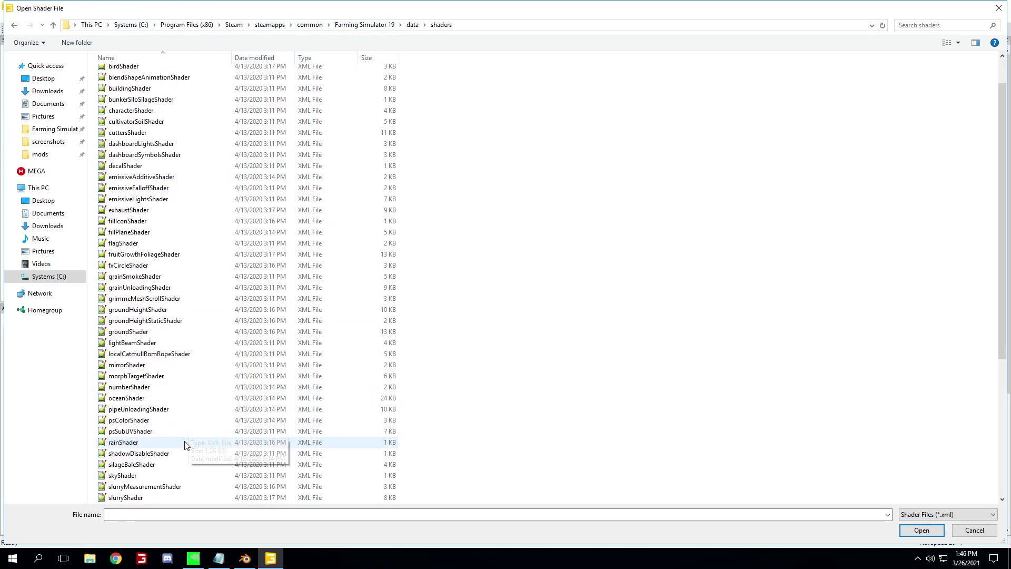
{"action": "scroll", "coordinate": [185, 448], "scroll_direction": "down", "scroll_amount": 6}
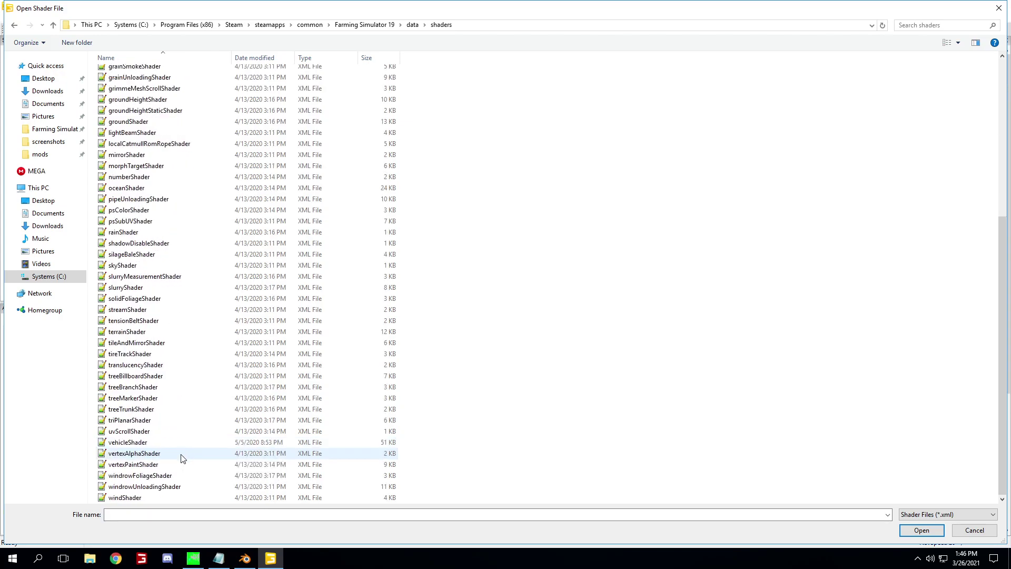
{"action": "double_click", "coordinate": [182, 444]}
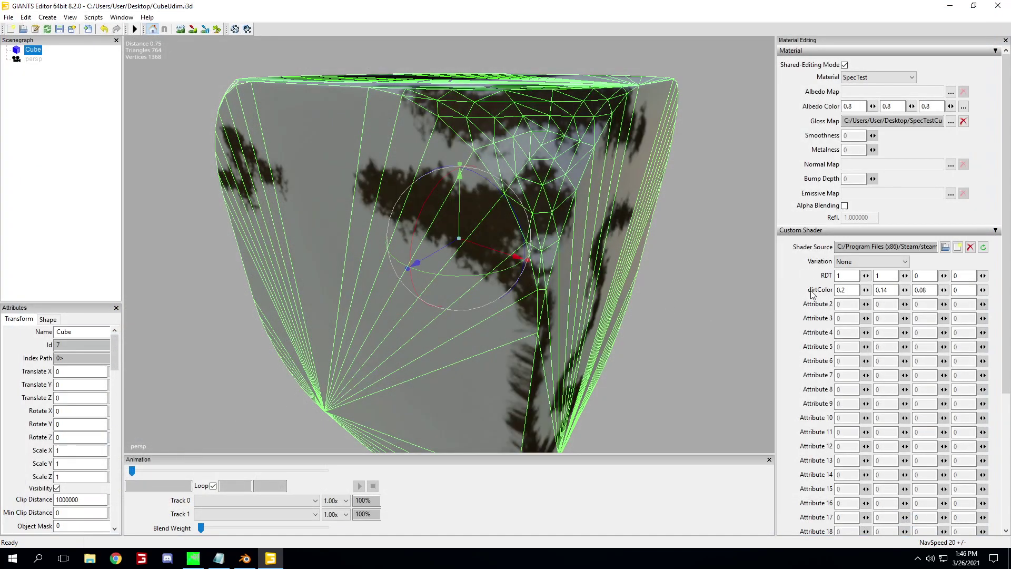
Set the shader variation to colorMask, then deselect the cube and examine its painted surface
{"action": "left_click", "coordinate": [881, 259]}
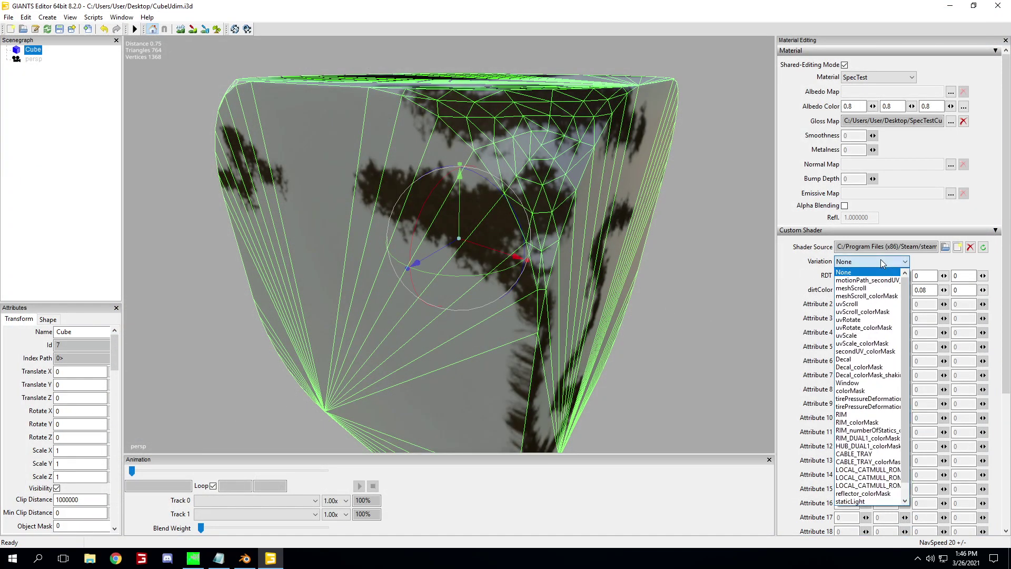
{"action": "left_click", "coordinate": [881, 391]}
{"action": "scroll", "coordinate": [643, 279], "scroll_direction": "down", "scroll_amount": 3}
{"action": "scroll", "coordinate": [650, 261], "scroll_direction": "up", "scroll_amount": 1}
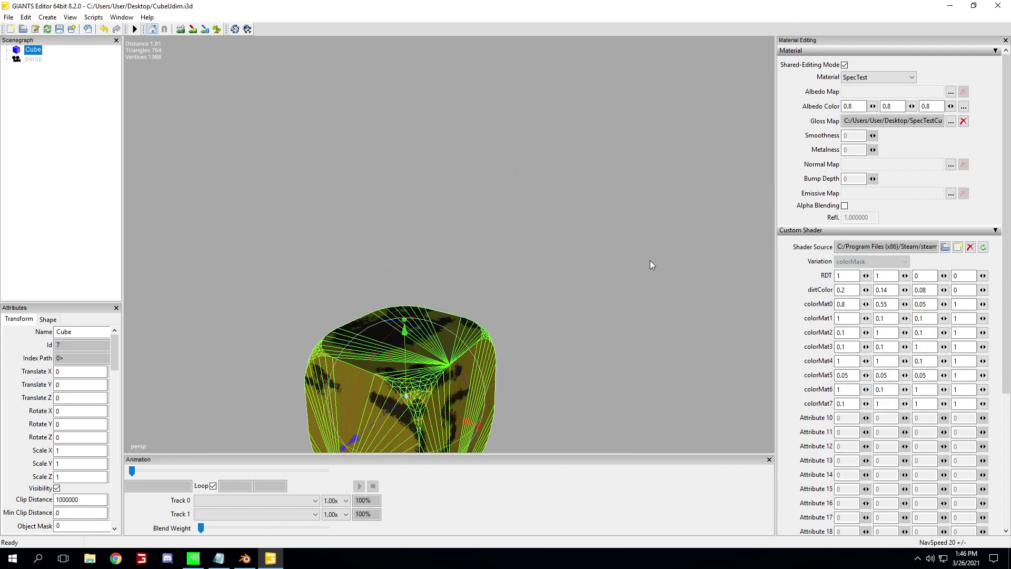
{"action": "scroll", "coordinate": [650, 260], "scroll_direction": "up", "scroll_amount": 2}
{"action": "left_click", "coordinate": [645, 265]}
{"action": "left_click_drag", "start_coordinate": [645, 266], "coordinate": [479, 330], "text": "alt"}
{"action": "scroll", "coordinate": [442, 301], "scroll_direction": "down", "scroll_amount": 3}
{"action": "scroll", "coordinate": [485, 270], "scroll_direction": "up", "scroll_amount": 2}
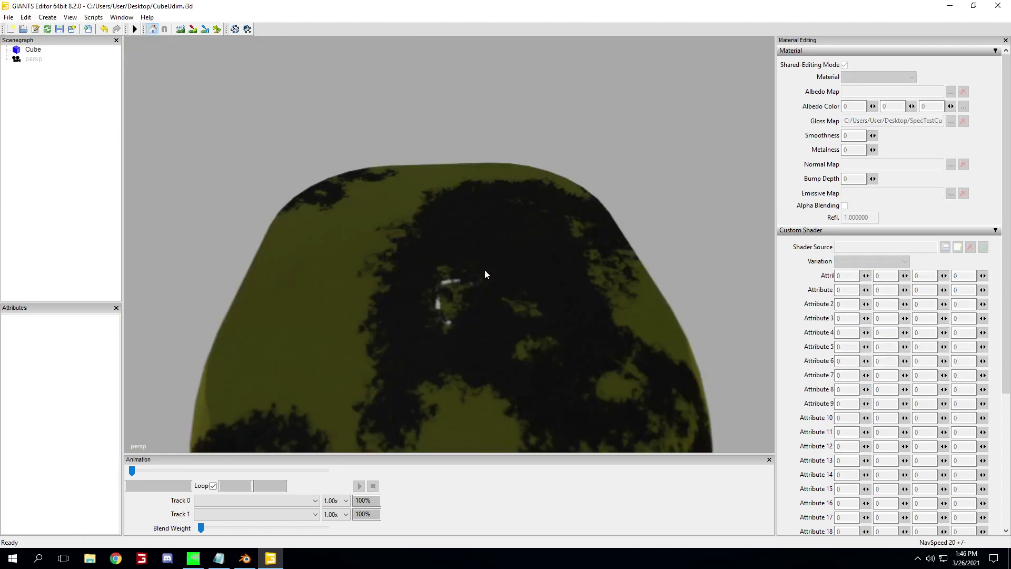
{"action": "scroll", "coordinate": [474, 271], "scroll_direction": "down", "scroll_amount": 3}
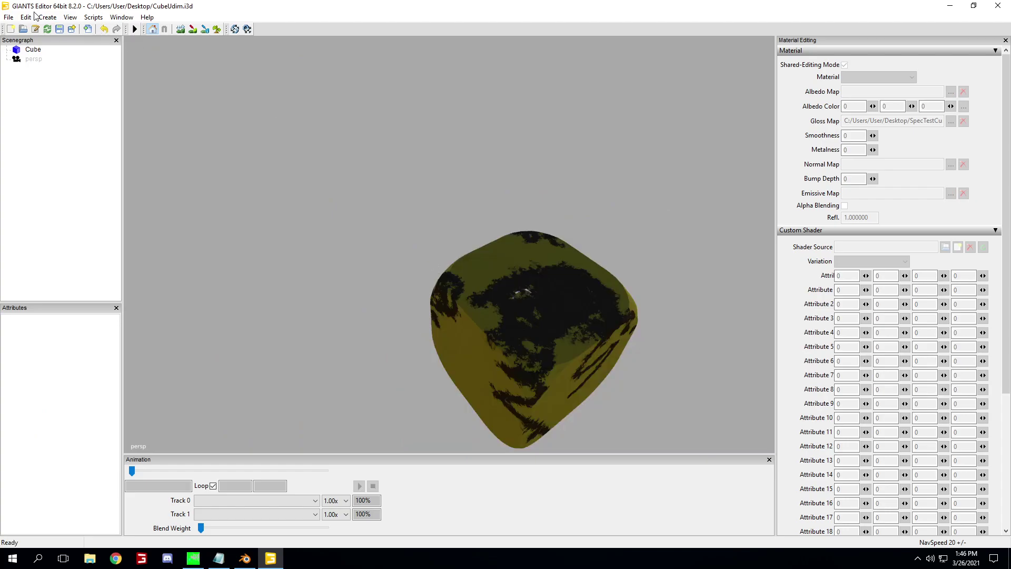
Create a light in the scene and check how it illuminates the cube up close
{"action": "left_click", "coordinate": [47, 16]}
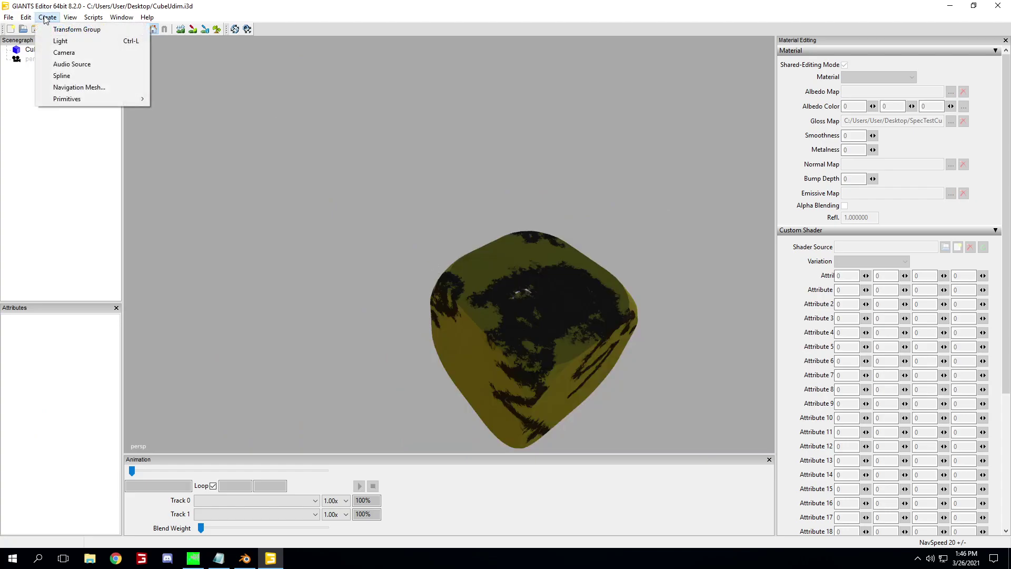
{"action": "left_click", "coordinate": [59, 39]}
{"action": "scroll", "coordinate": [520, 184], "scroll_direction": "up", "scroll_amount": 3}
{"action": "scroll", "coordinate": [574, 153], "scroll_direction": "down", "scroll_amount": 3}
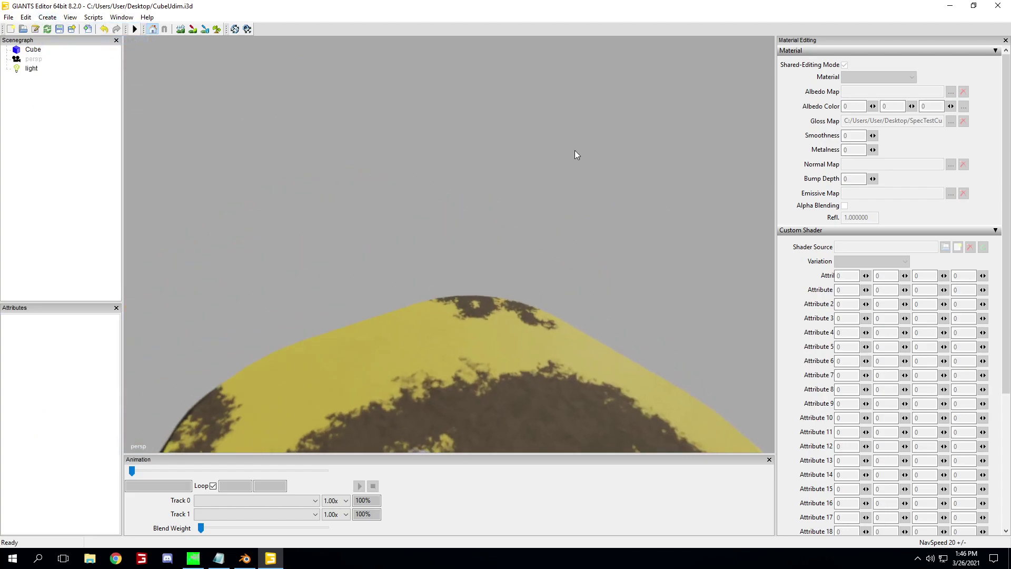
Examine the lit cube's painted faces and worn areas close up from several angles
{"action": "scroll", "coordinate": [474, 169], "scroll_direction": "up", "scroll_amount": 4}
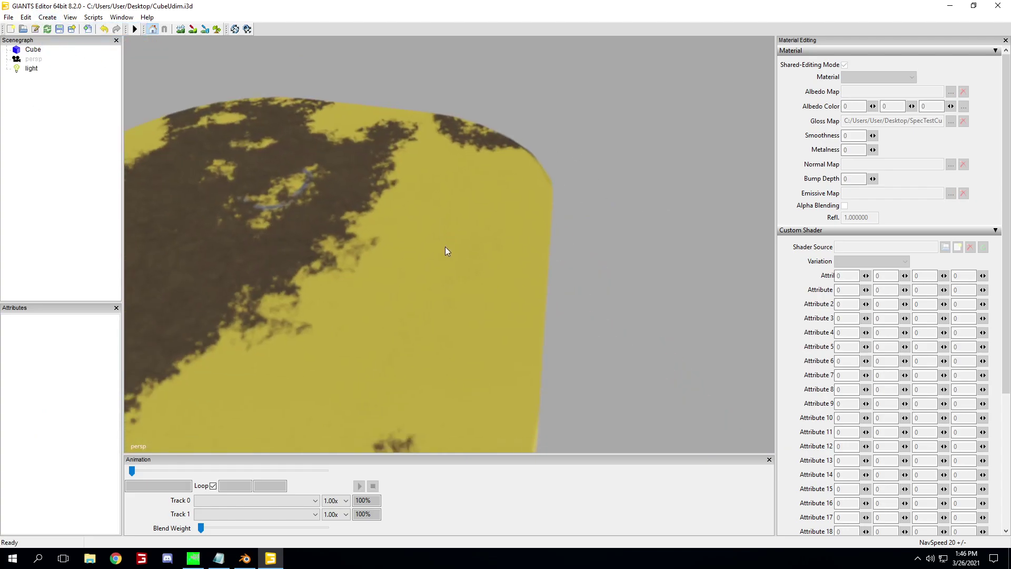
{"action": "scroll", "coordinate": [453, 253], "scroll_direction": "down", "scroll_amount": 3}
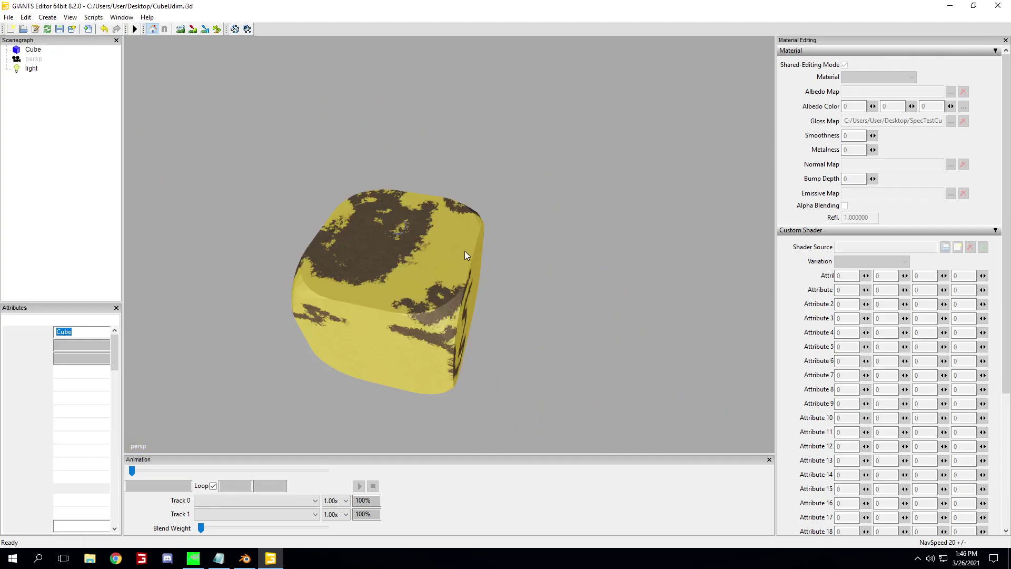
{"action": "left_click", "coordinate": [559, 280]}
{"action": "scroll", "coordinate": [579, 211], "scroll_direction": "up", "scroll_amount": 4}
{"action": "scroll", "coordinate": [606, 182], "scroll_direction": "down", "scroll_amount": 3}
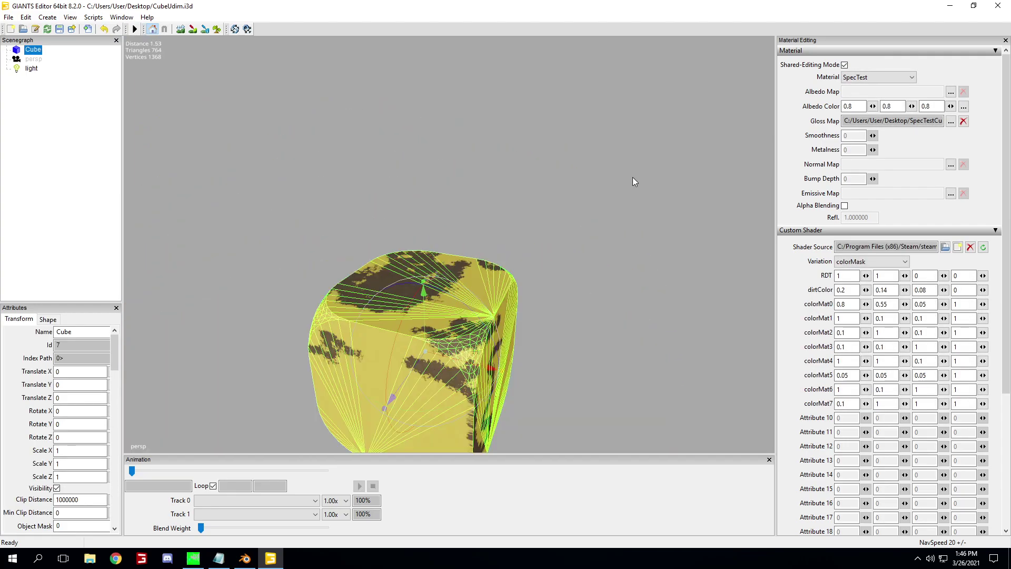
{"action": "left_click", "coordinate": [611, 245]}
{"action": "scroll", "coordinate": [488, 167], "scroll_direction": "up", "scroll_amount": 4}
{"action": "scroll", "coordinate": [501, 174], "scroll_direction": "down", "scroll_amount": 4}
{"action": "scroll", "coordinate": [539, 229], "scroll_direction": "up", "scroll_amount": 4}
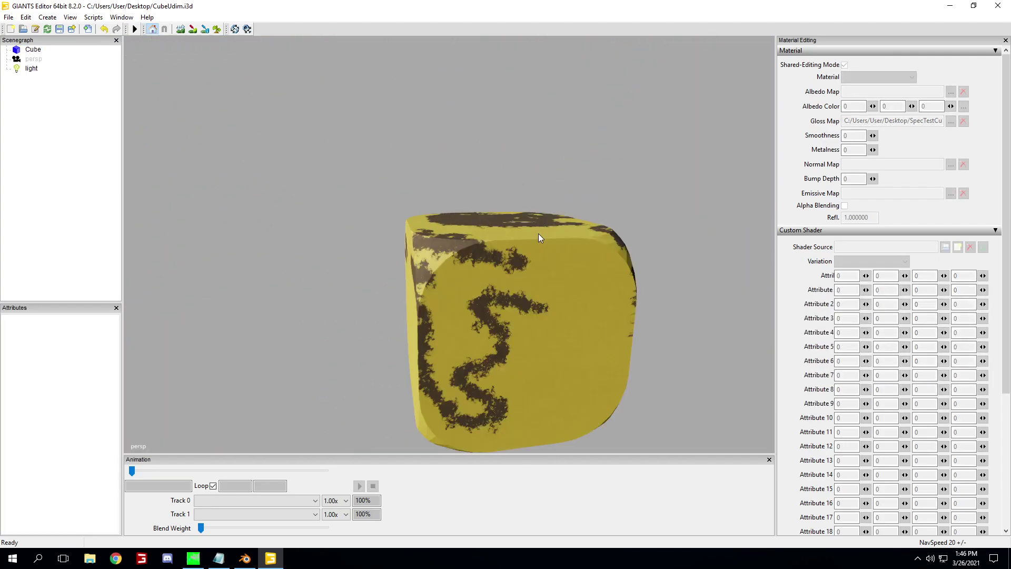
{"action": "left_click_drag", "start_coordinate": [538, 266], "coordinate": [480, 262], "text": "alt"}
{"action": "scroll", "coordinate": [558, 142], "scroll_direction": "down", "scroll_amount": 4}
{"action": "scroll", "coordinate": [554, 173], "scroll_direction": "up", "scroll_amount": 4}
{"action": "scroll", "coordinate": [502, 264], "scroll_direction": "down", "scroll_amount": 4}
{"action": "scroll", "coordinate": [483, 227], "scroll_direction": "up", "scroll_amount": 5}
{"action": "scroll", "coordinate": [490, 284], "scroll_direction": "down", "scroll_amount": 5}
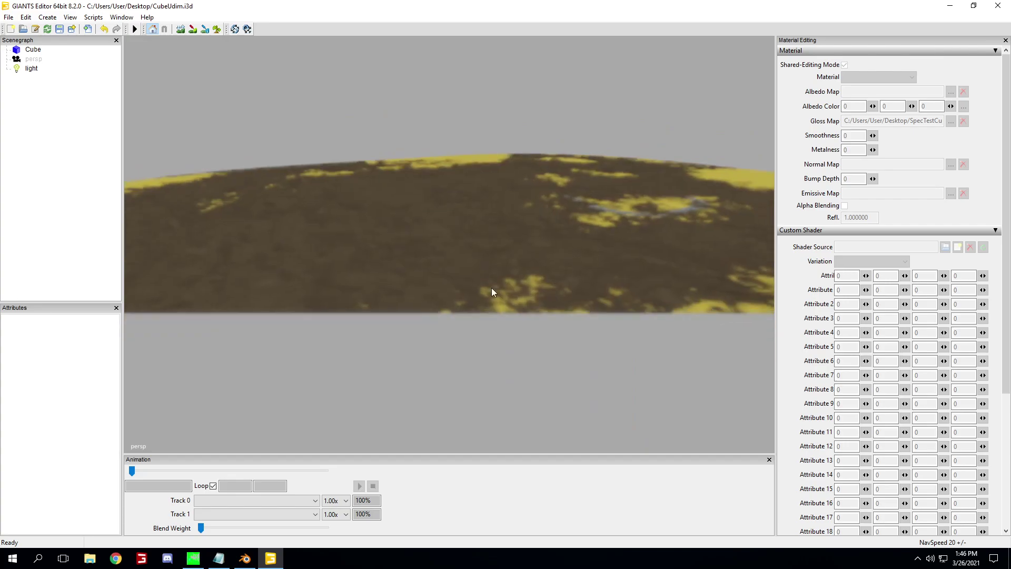
{"action": "scroll", "coordinate": [569, 321], "scroll_direction": "up", "scroll_amount": 5}
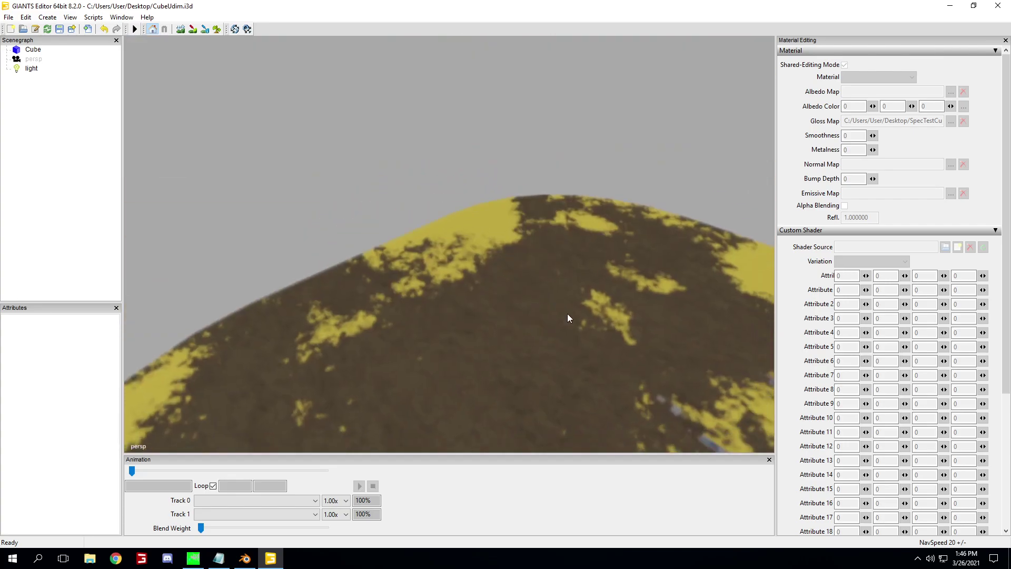
{"action": "scroll", "coordinate": [576, 322], "scroll_direction": "down", "scroll_amount": 5}
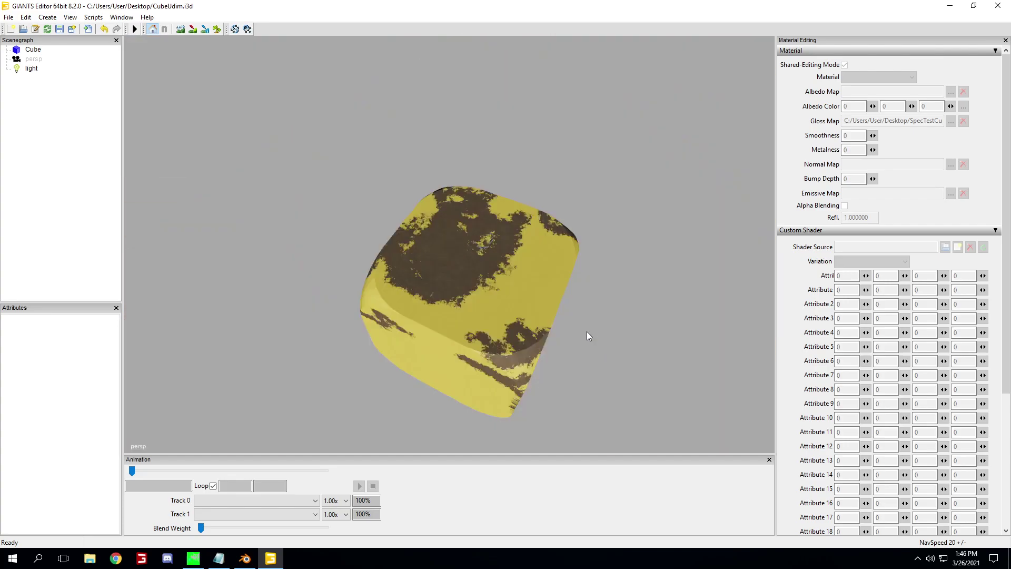
Select the cube and set the first two RDT values of its SpecTest shader to 0
{"action": "left_click", "coordinate": [513, 289]}
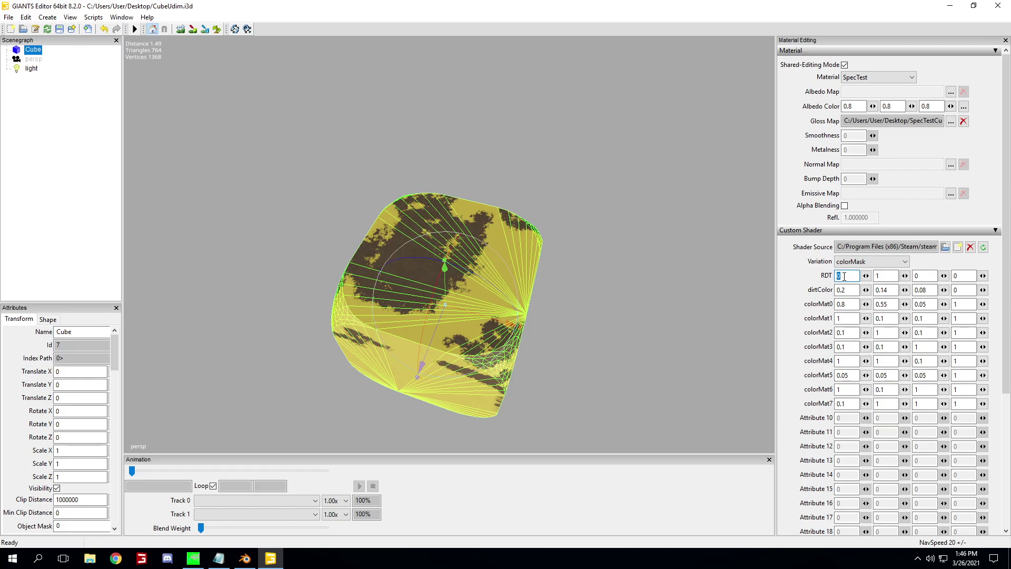
{"action": "key", "text": "BackSpace"}
{"action": "type", "text": "0"}
{"action": "key", "text": "Return"}
Set the first RDT value back to 1 and check the letters on the deselected cube's top face
{"action": "type", "text": "0"}
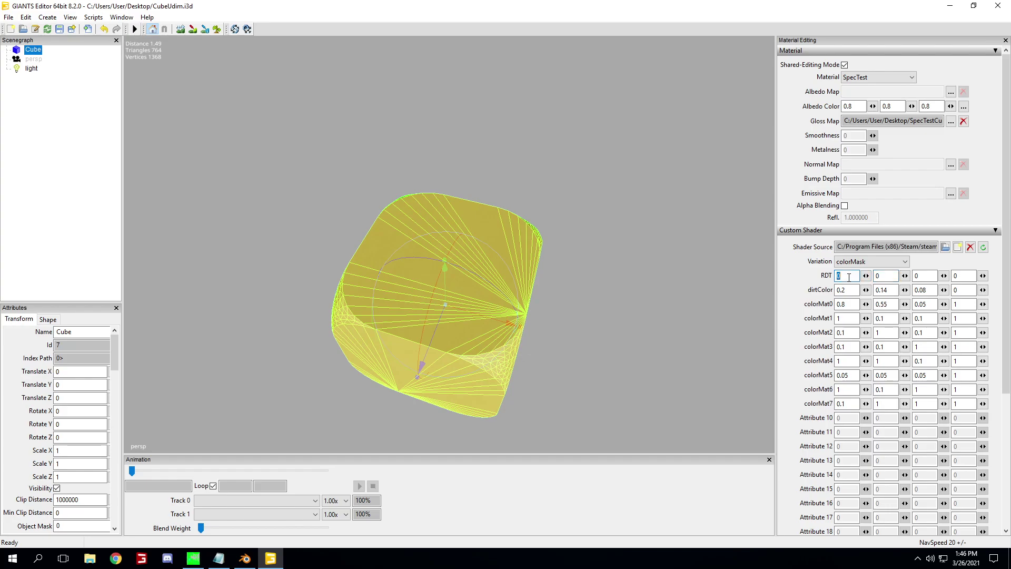
{"action": "type", "text": "1"}
{"action": "left_click", "coordinate": [667, 219]}
{"action": "scroll", "coordinate": [669, 222], "scroll_direction": "up", "scroll_amount": 5}
{"action": "left_click_drag", "start_coordinate": [671, 223], "coordinate": [511, 236], "text": "alt"}
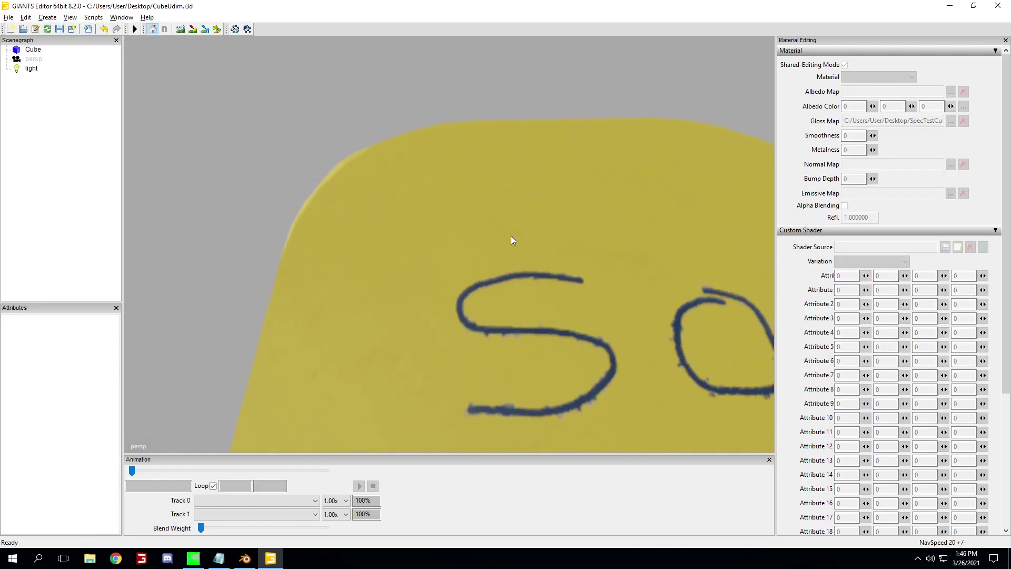
{"action": "scroll", "coordinate": [510, 235], "scroll_direction": "down", "scroll_amount": 5}
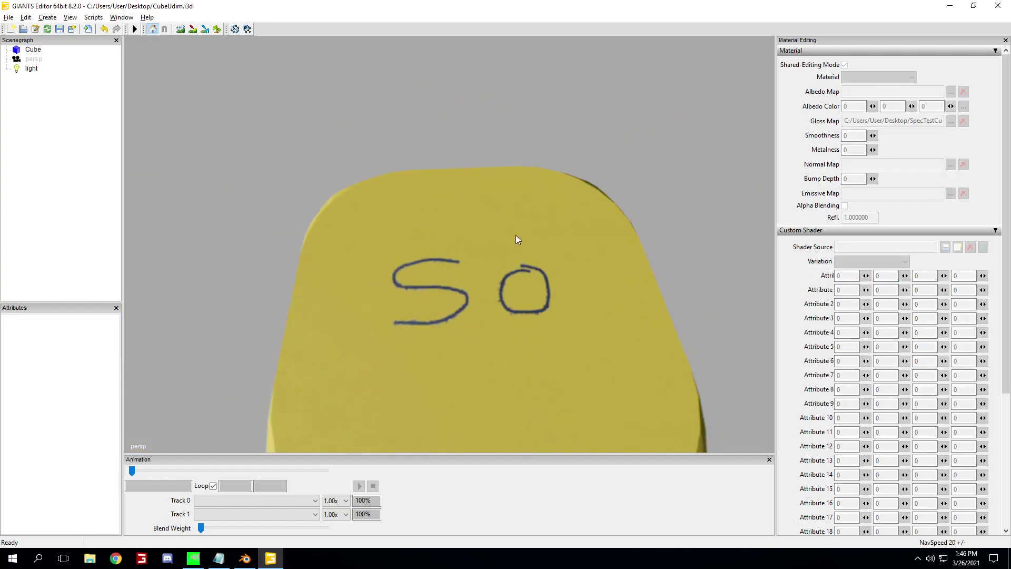
{"action": "left_click", "coordinate": [625, 285]}
{"action": "left_click_drag", "start_coordinate": [626, 283], "coordinate": [488, 214], "text": "alt"}
{"action": "key", "text": "f"}
{"action": "scroll", "coordinate": [606, 222], "scroll_direction": "up", "scroll_amount": 8}
{"action": "scroll", "coordinate": [489, 214], "scroll_direction": "down", "scroll_amount": 1}
{"action": "left_click", "coordinate": [640, 245]}
{"action": "left_click_drag", "start_coordinate": [639, 245], "coordinate": [638, 295], "text": "alt"}
Select the cube and enable Cast Shadowmap in its shape attributes
{"action": "left_click", "coordinate": [511, 274]}
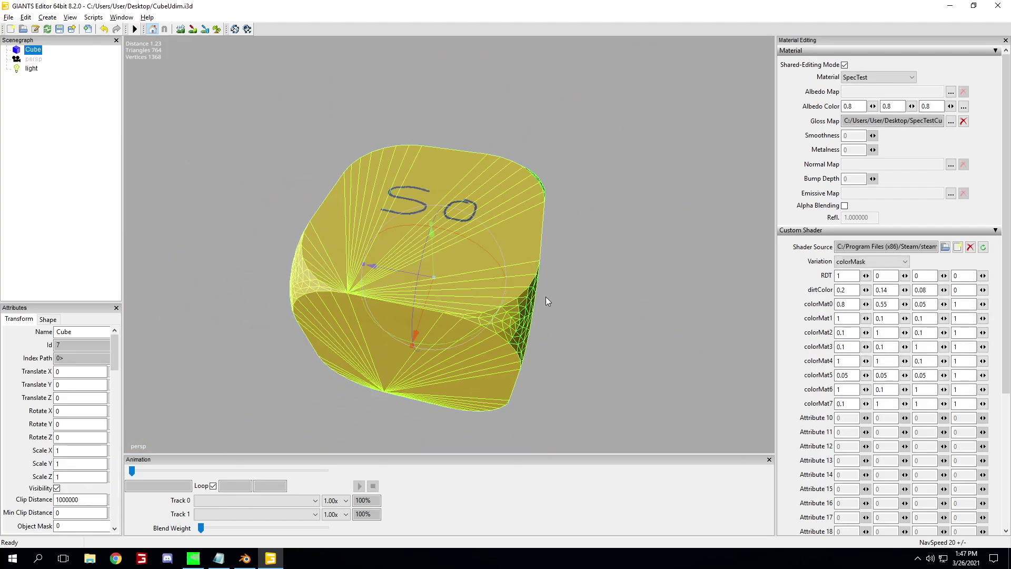
{"action": "left_click", "coordinate": [60, 333]}
{"action": "left_click", "coordinate": [48, 320]}
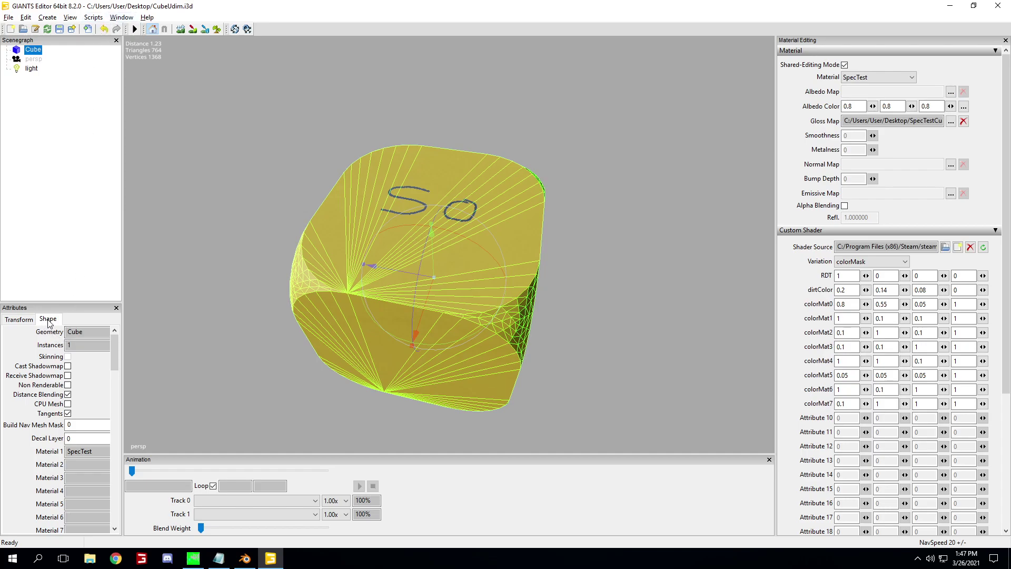
{"action": "left_click", "coordinate": [67, 367]}
Deselect the cube and examine the letters S and O on its top face close up
{"action": "left_click", "coordinate": [328, 236]}
{"action": "left_click_drag", "start_coordinate": [493, 248], "coordinate": [535, 259], "text": "alt"}
{"action": "scroll", "coordinate": [504, 204], "scroll_direction": "up", "scroll_amount": 1}
{"action": "scroll", "coordinate": [561, 257], "scroll_direction": "down", "scroll_amount": 1}
{"action": "scroll", "coordinate": [561, 258], "scroll_direction": "up", "scroll_amount": 1}
{"action": "scroll", "coordinate": [615, 179], "scroll_direction": "down", "scroll_amount": 3}
{"action": "scroll", "coordinate": [589, 204], "scroll_direction": "up", "scroll_amount": 3}
{"action": "scroll", "coordinate": [535, 259], "scroll_direction": "down", "scroll_amount": 2}
{"action": "right_click_drag", "start_coordinate": [535, 259], "coordinate": [591, 290]}
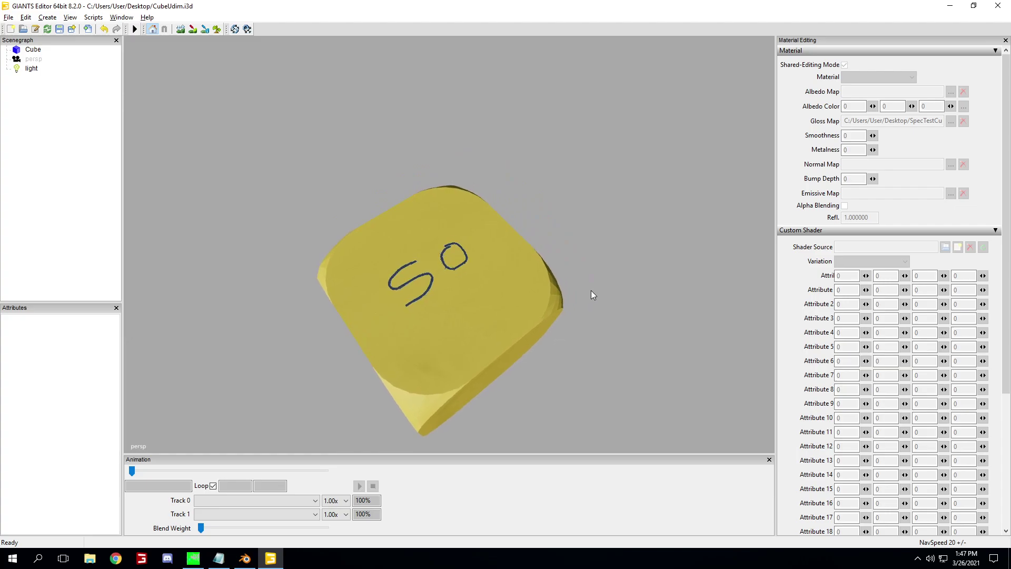
{"action": "left_click_drag", "start_coordinate": [591, 290], "coordinate": [505, 306], "text": "alt"}
{"action": "scroll", "coordinate": [505, 307], "scroll_direction": "up", "scroll_amount": 5}
{"action": "right_click_drag", "start_coordinate": [504, 311], "coordinate": [502, 314]}
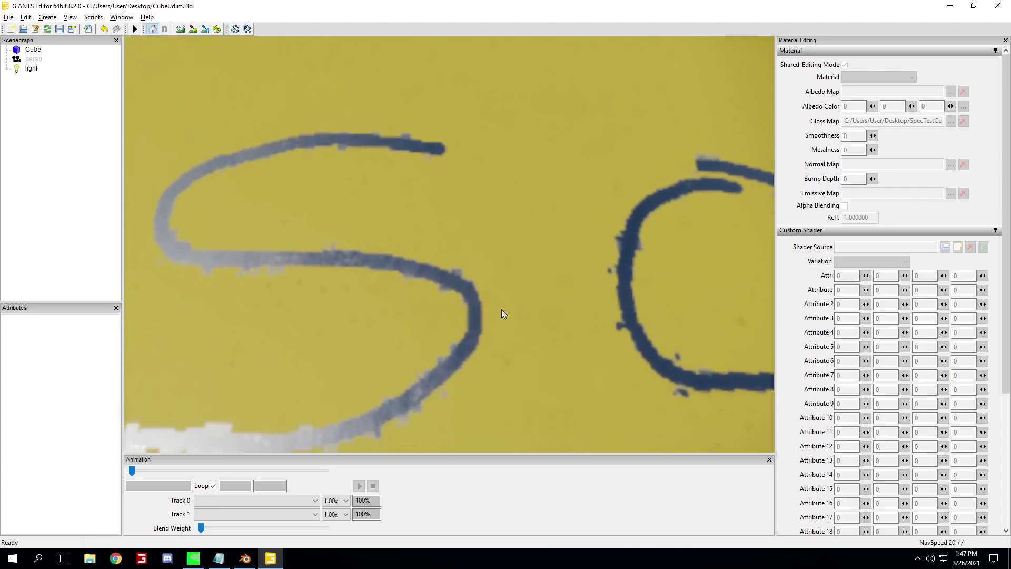
Turn off PostFx in the PostFx Editing settings and check the cube's letters without it
{"action": "left_click", "coordinate": [503, 314]}
{"action": "left_click", "coordinate": [121, 17]}
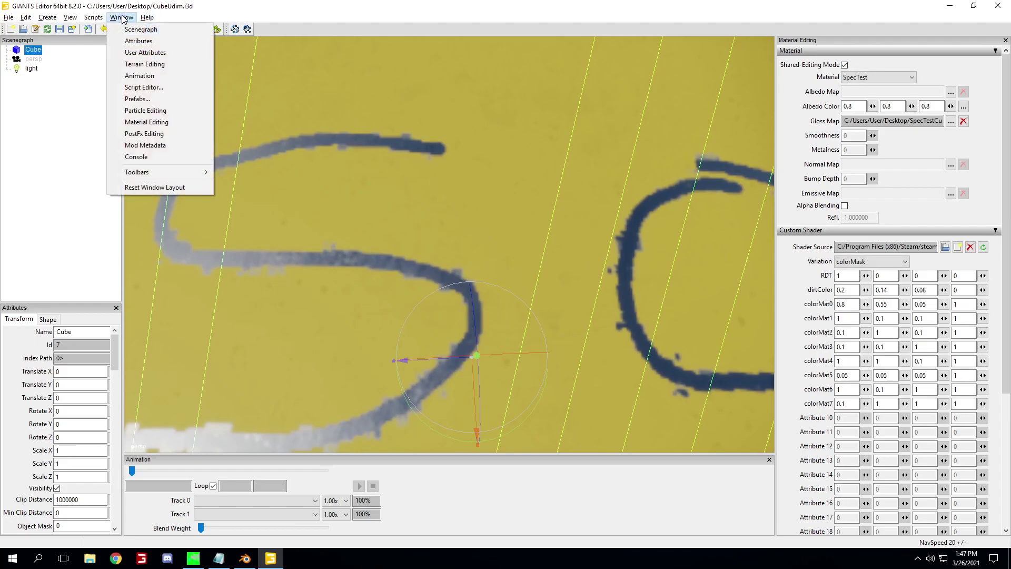
{"action": "left_click", "coordinate": [144, 133]}
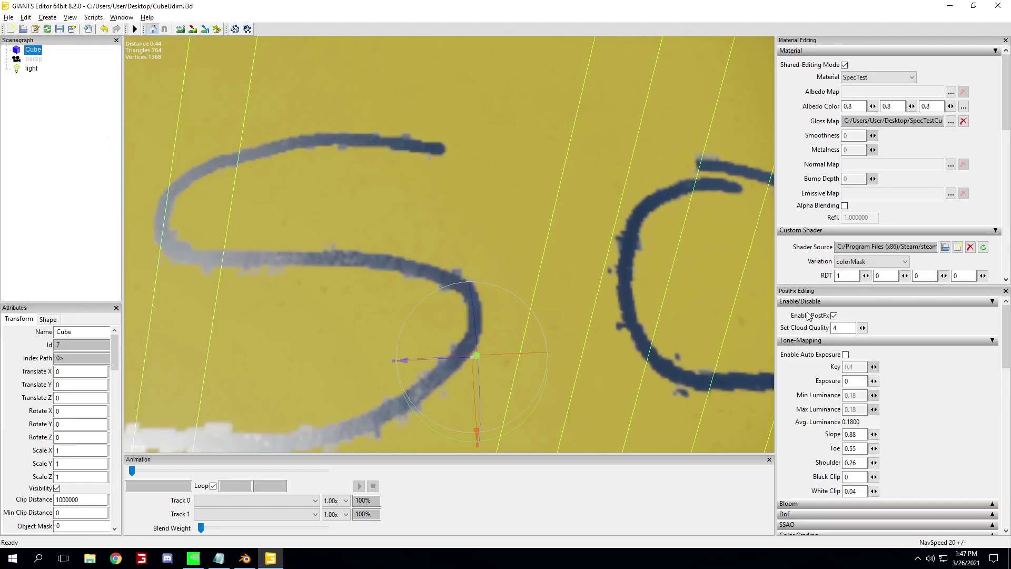
{"action": "left_click", "coordinate": [835, 317]}
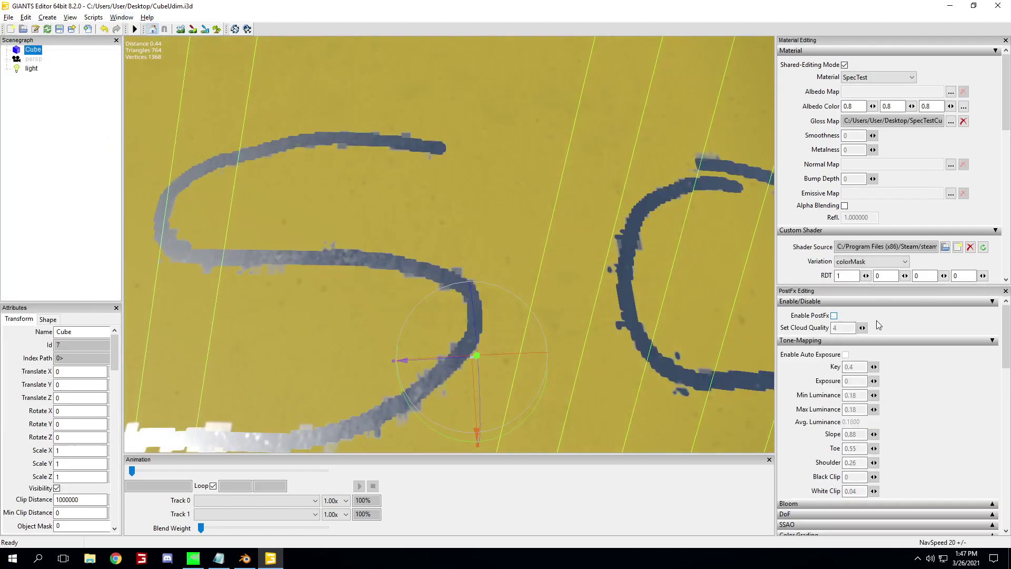
{"action": "left_click", "coordinate": [1006, 291]}
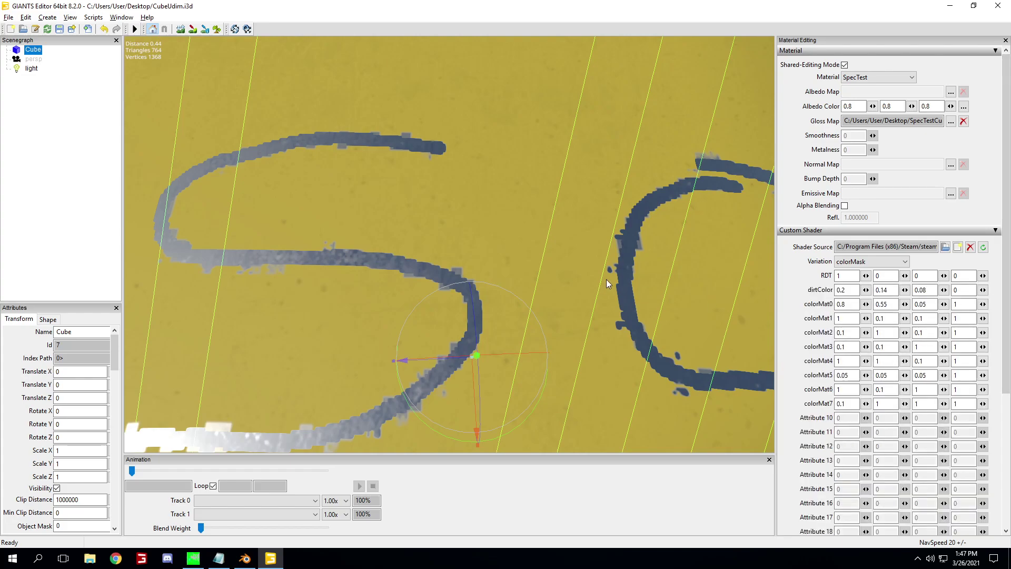
{"action": "scroll", "coordinate": [461, 237], "scroll_direction": "down", "scroll_amount": 6}
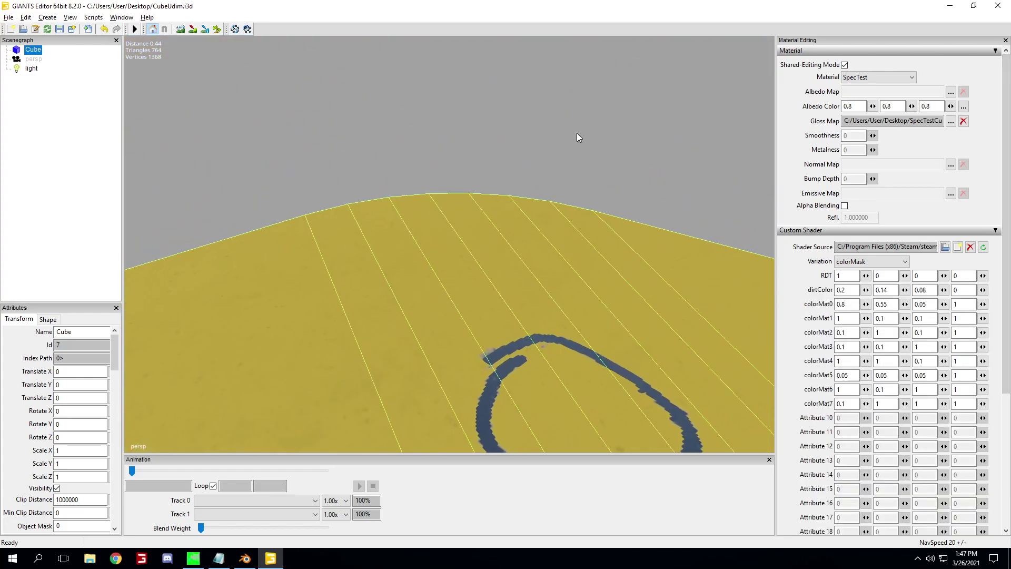
{"action": "scroll", "coordinate": [574, 132], "scroll_direction": "up", "scroll_amount": 6}
{"action": "scroll", "coordinate": [546, 167], "scroll_direction": "down", "scroll_amount": 7}
{"action": "left_click_drag", "start_coordinate": [546, 170], "coordinate": [532, 205], "text": "alt"}
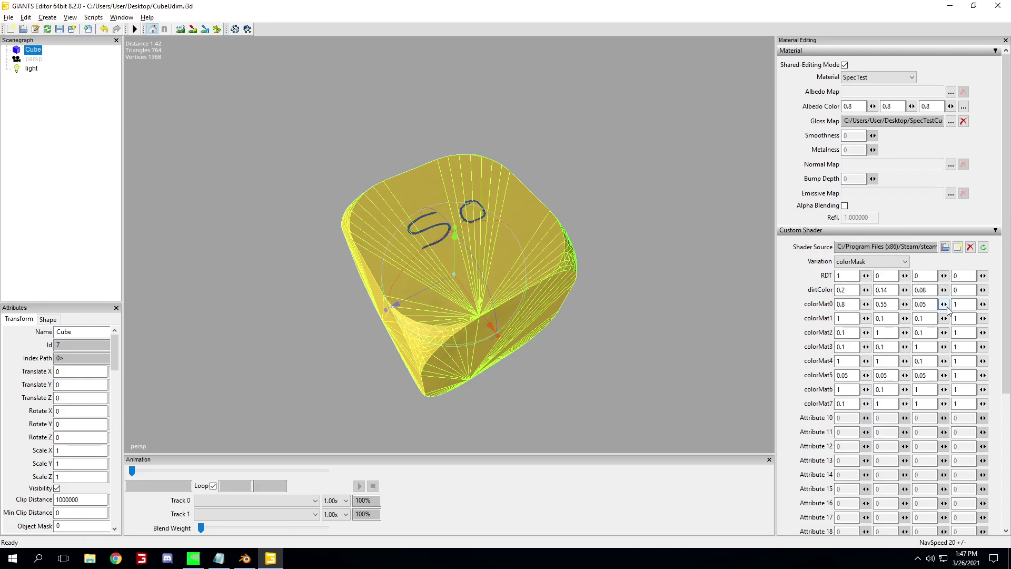
{"action": "scroll", "coordinate": [484, 280], "scroll_direction": "up", "scroll_amount": 3}
{"action": "left_click_drag", "start_coordinate": [484, 280], "coordinate": [502, 235], "text": "alt"}
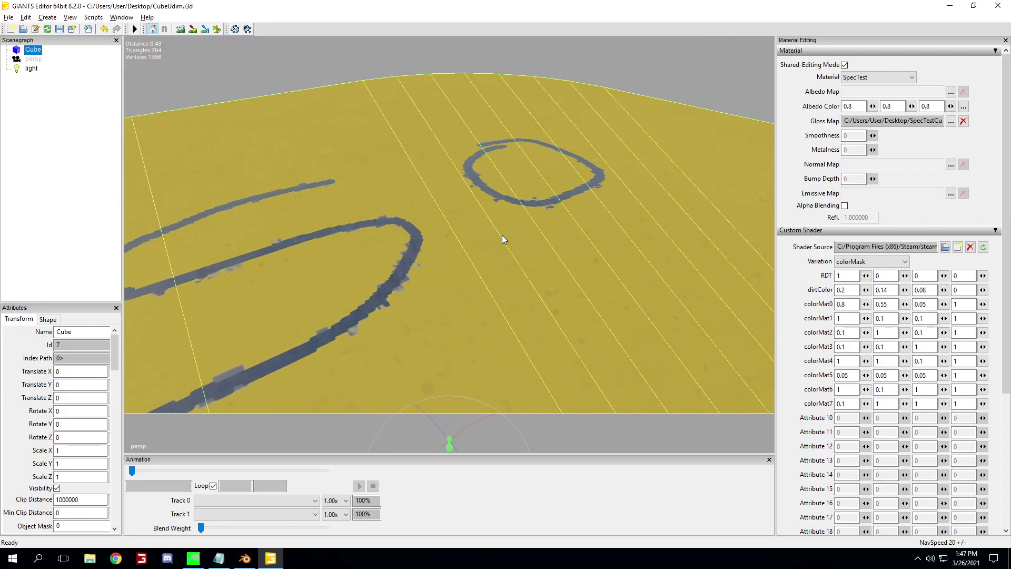
Set the cube's colorMat0 colour to white with the values 1, 1, 1
{"action": "scroll", "coordinate": [501, 235], "scroll_direction": "down", "scroll_amount": 3}
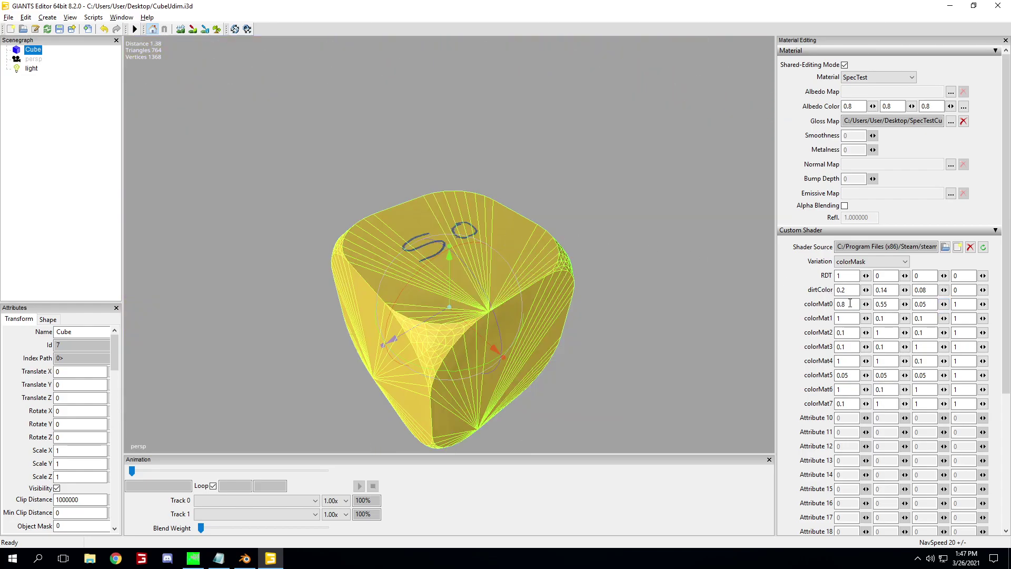
{"action": "double_click", "coordinate": [896, 306]}
{"action": "type", "text": "1"}
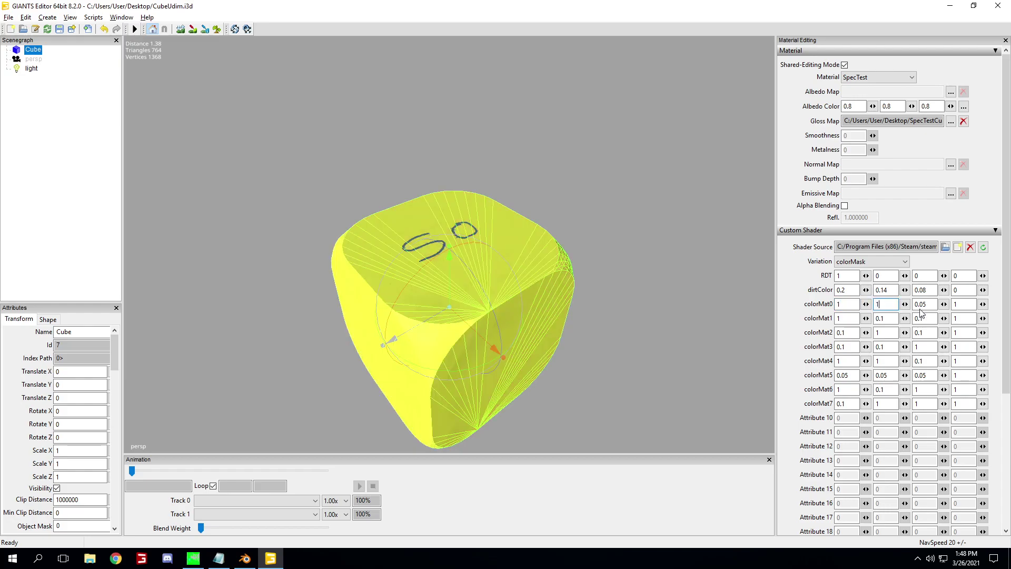
{"action": "double_click", "coordinate": [919, 304]}
{"action": "type", "text": "1"}
{"action": "scroll", "coordinate": [646, 281], "scroll_direction": "up", "scroll_amount": 3}
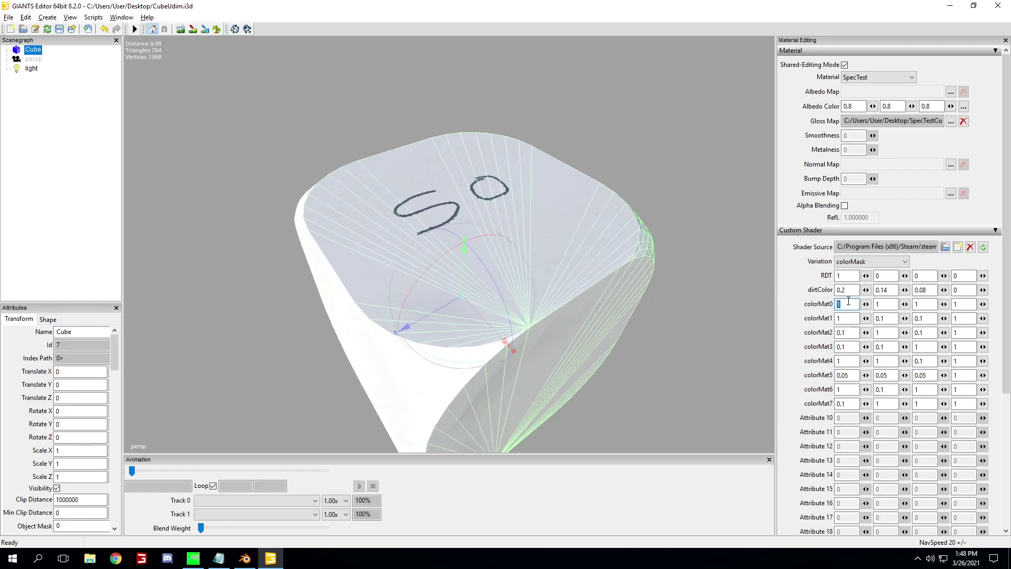
Set the cube's colorMat0 colour to black with the values 0, 0, 0
{"action": "type", "text": "0"}
{"action": "double_click", "coordinate": [878, 304]}
{"action": "type", "text": "0"}
{"action": "double_click", "coordinate": [917, 304]}
{"action": "type", "text": "0"}
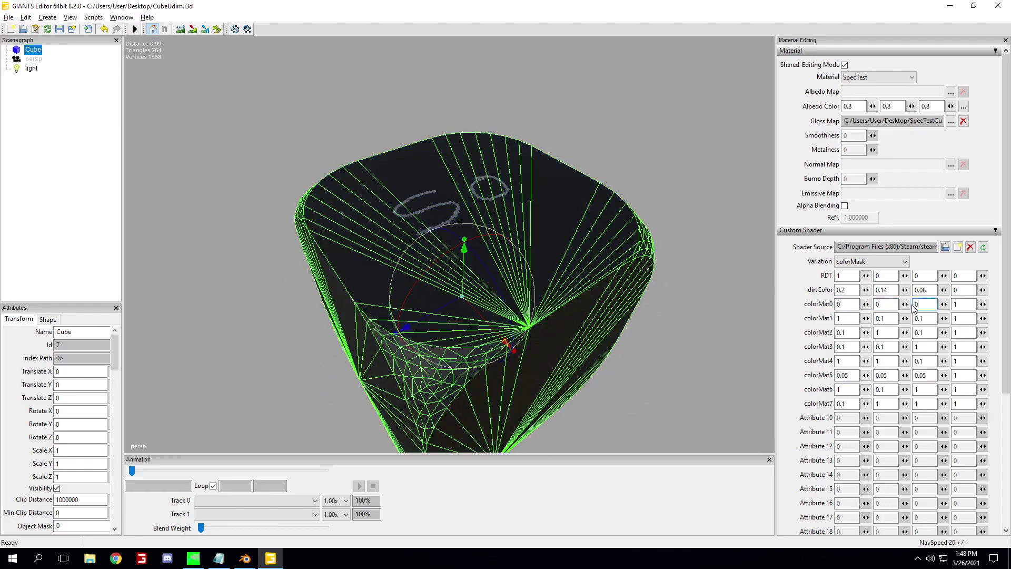
Examine the black cube's surface and the letters on its top face from several angles
{"action": "left_click", "coordinate": [731, 270]}
{"action": "left_click", "coordinate": [593, 258]}
{"action": "middle_click_drag", "start_coordinate": [621, 310], "coordinate": [665, 308], "text": "alt"}
{"action": "mouse_move", "coordinate": [666, 308]}
{"action": "left_mouse_down", "text": "alt"}
{"action": "mouse_move", "coordinate": [656, 306]}
{"action": "mouse_move", "coordinate": [682, 299]}
{"action": "left_mouse_up", "text": "alt"}
{"action": "key", "text": "f"}
{"action": "scroll", "coordinate": [683, 298], "scroll_direction": "down", "scroll_amount": 3}
{"action": "middle_click_drag", "start_coordinate": [683, 298], "coordinate": [652, 256]}
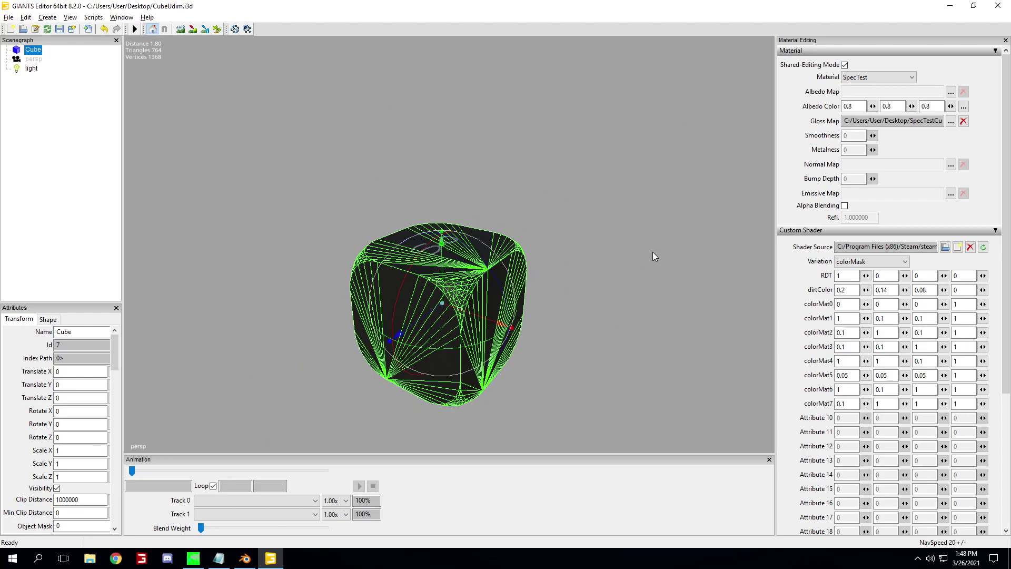
{"action": "scroll", "coordinate": [658, 253], "scroll_direction": "up", "scroll_amount": 3}
{"action": "left_click_drag", "start_coordinate": [653, 252], "coordinate": [654, 207], "text": "alt"}
{"action": "scroll", "coordinate": [658, 208], "scroll_direction": "up", "scroll_amount": 2}
{"action": "mouse_move", "coordinate": [659, 213]}
{"action": "middle_mouse_down"}
{"action": "mouse_move", "coordinate": [587, 321]}
{"action": "mouse_move", "coordinate": [650, 301]}
{"action": "mouse_move", "coordinate": [434, 318]}
{"action": "middle_mouse_up"}
{"action": "left_click", "coordinate": [649, 301]}
Set the fourth colorMat0 value of the cube's shader to 0 and deselect the cube
{"action": "left_click", "coordinate": [434, 319]}
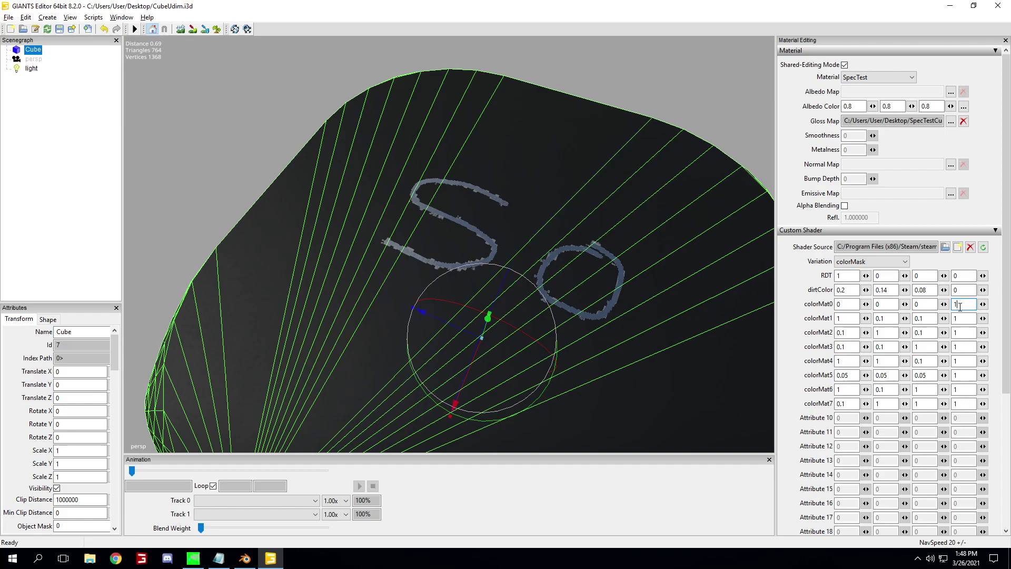
{"action": "key", "text": "BackSpace"}
{"action": "type", "text": "0"}
{"action": "left_click", "coordinate": [736, 131]}
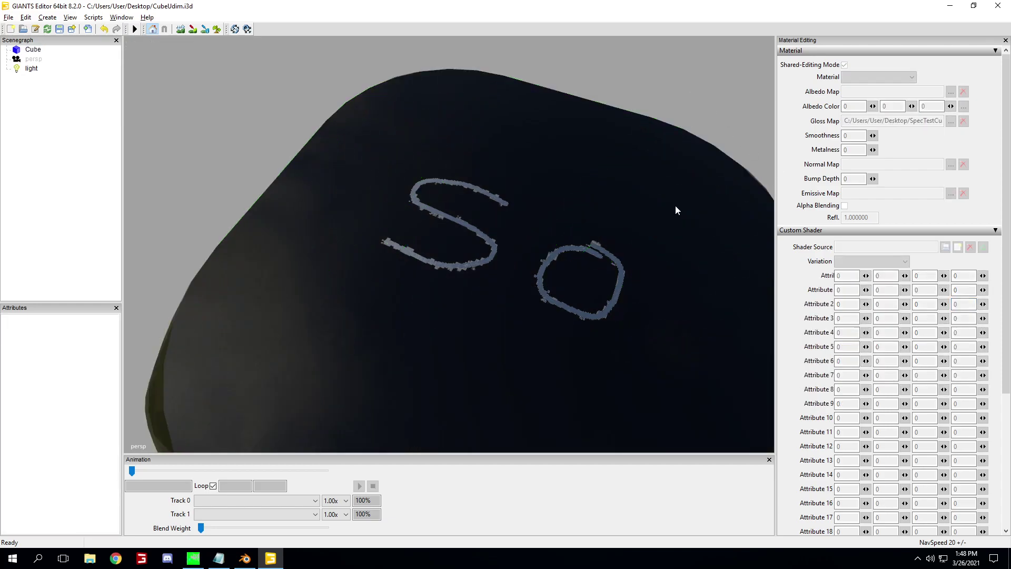
Examine how the black material looks on the cube's sides, rounded corners and top face
{"action": "left_click_drag", "start_coordinate": [671, 204], "coordinate": [604, 112], "text": "alt"}
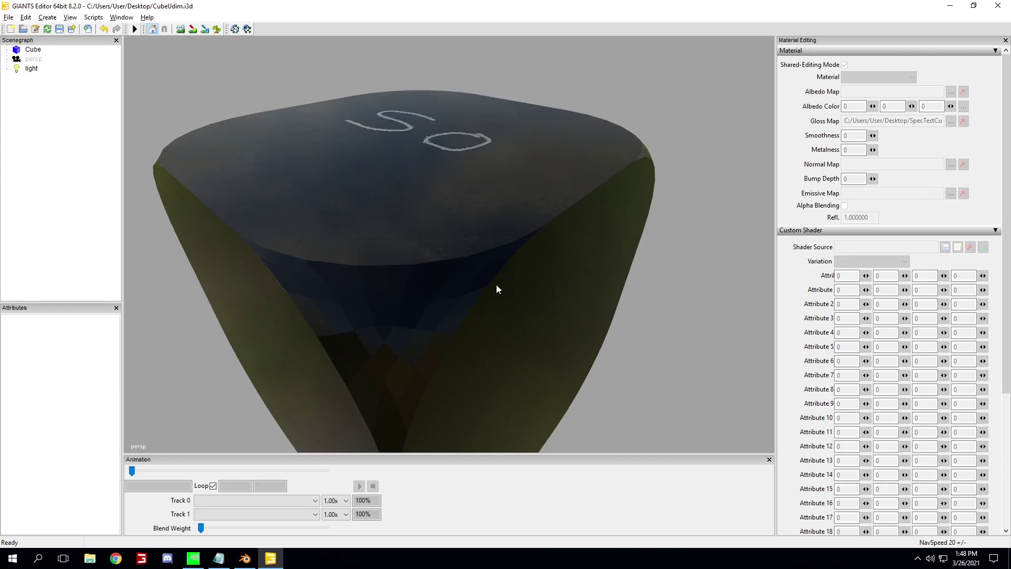
{"action": "left_click", "coordinate": [476, 258]}
{"action": "left_click_drag", "start_coordinate": [475, 258], "coordinate": [593, 266], "text": "alt"}
{"action": "scroll", "coordinate": [675, 248], "scroll_direction": "down", "scroll_amount": 5}
{"action": "scroll", "coordinate": [671, 246], "scroll_direction": "up", "scroll_amount": 4}
{"action": "right_click_drag", "start_coordinate": [593, 267], "coordinate": [616, 323]}
{"action": "left_click", "coordinate": [706, 305]}
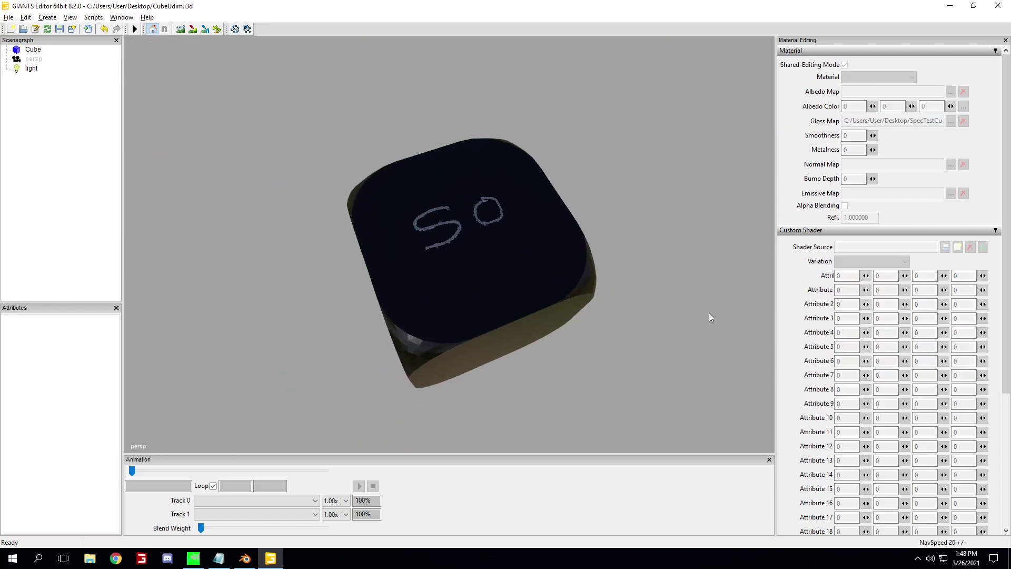
{"action": "scroll", "coordinate": [702, 276], "scroll_direction": "up", "scroll_amount": 4}
{"action": "left_click_drag", "start_coordinate": [709, 311], "coordinate": [589, 266], "text": "alt"}
{"action": "scroll", "coordinate": [703, 276], "scroll_direction": "down", "scroll_amount": 5}
{"action": "scroll", "coordinate": [650, 222], "scroll_direction": "up", "scroll_amount": 3}
{"action": "scroll", "coordinate": [664, 247], "scroll_direction": "up", "scroll_amount": 4}
{"action": "scroll", "coordinate": [682, 267], "scroll_direction": "down", "scroll_amount": 4}
{"action": "mouse_move", "coordinate": [589, 266]}
{"action": "right_mouse_down"}
{"action": "mouse_move", "coordinate": [599, 282]}
{"action": "mouse_move", "coordinate": [578, 283]}
{"action": "right_mouse_up"}
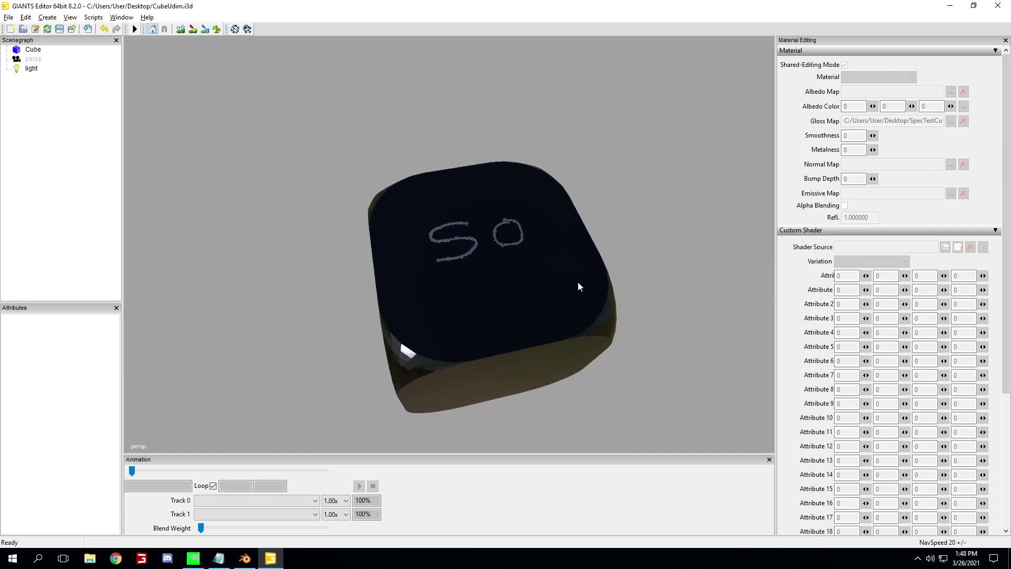
Inspect the light's reflection on the cube's top face and the letter strokes from near and far
{"action": "left_click", "coordinate": [577, 281]}
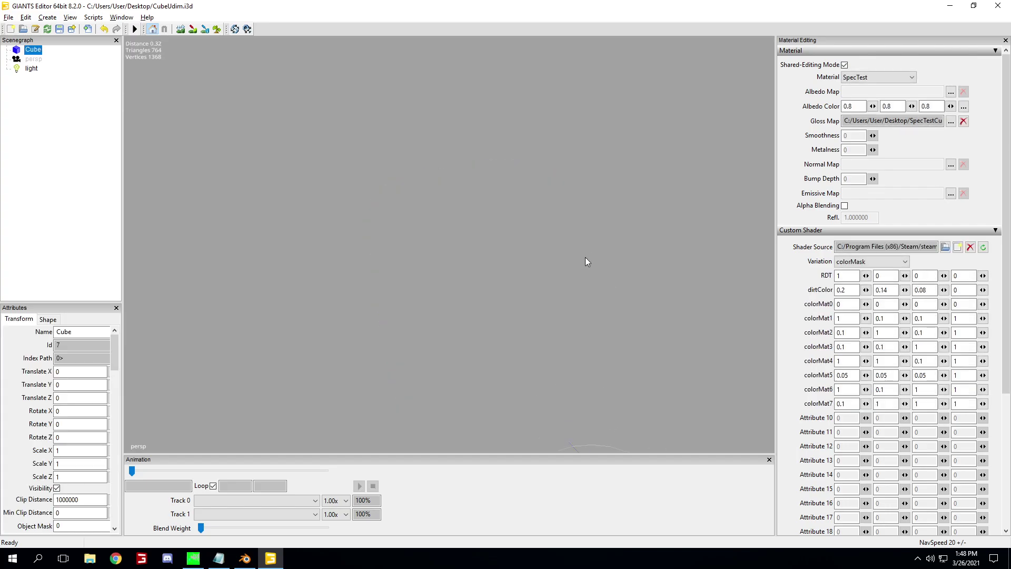
{"action": "scroll", "coordinate": [656, 225], "scroll_direction": "up", "scroll_amount": 4}
{"action": "left_click_drag", "start_coordinate": [588, 261], "coordinate": [439, 253], "text": "alt"}
{"action": "scroll", "coordinate": [618, 253], "scroll_direction": "down", "scroll_amount": 4}
{"action": "left_click", "coordinate": [648, 256]}
{"action": "scroll", "coordinate": [588, 259], "scroll_direction": "up", "scroll_amount": 4}
{"action": "scroll", "coordinate": [501, 226], "scroll_direction": "down", "scroll_amount": 4}
{"action": "scroll", "coordinate": [545, 245], "scroll_direction": "up", "scroll_amount": 4}
{"action": "scroll", "coordinate": [439, 257], "scroll_direction": "down", "scroll_amount": 5}
{"action": "right_click_drag", "start_coordinate": [542, 262], "coordinate": [440, 247]}
{"action": "scroll", "coordinate": [441, 247], "scroll_direction": "up", "scroll_amount": 5}
{"action": "scroll", "coordinate": [475, 242], "scroll_direction": "down", "scroll_amount": 5}
{"action": "scroll", "coordinate": [496, 240], "scroll_direction": "up", "scroll_amount": 5}
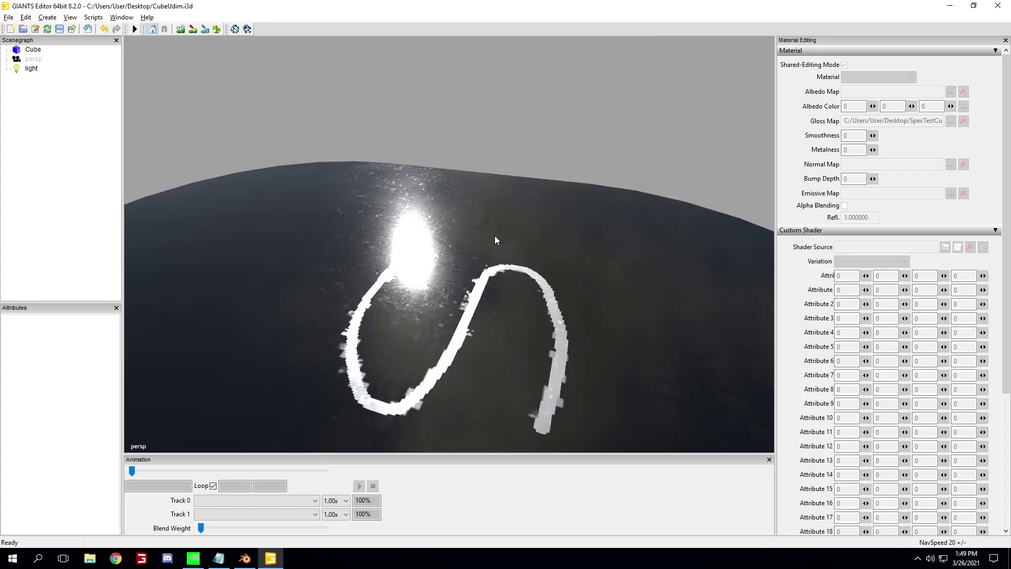
{"action": "scroll", "coordinate": [582, 266], "scroll_direction": "up", "scroll_amount": 5}
{"action": "scroll", "coordinate": [573, 262], "scroll_direction": "down", "scroll_amount": 5}
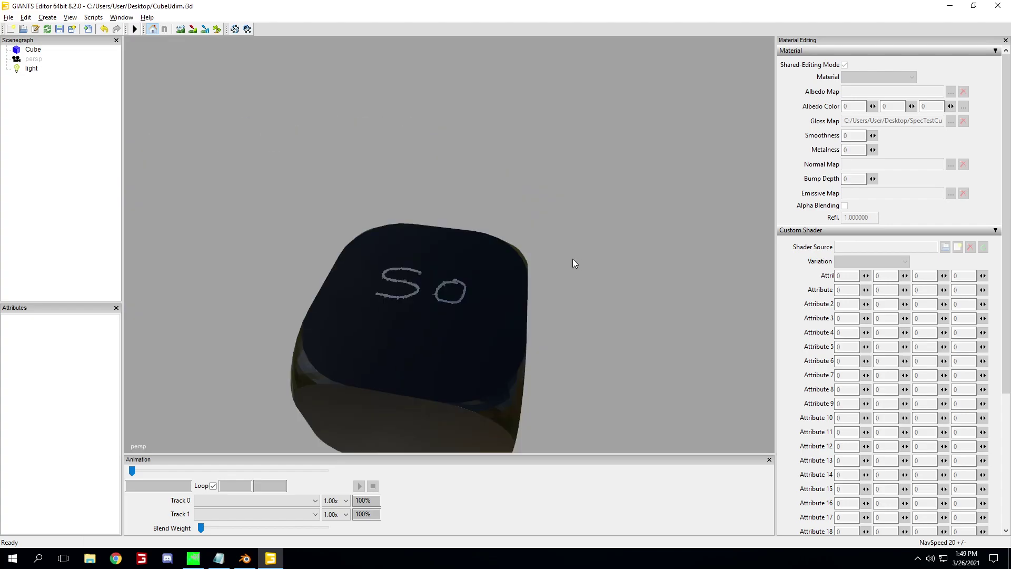
{"action": "scroll", "coordinate": [568, 262], "scroll_direction": "up", "scroll_amount": 5}
{"action": "scroll", "coordinate": [568, 262], "scroll_direction": "down", "scroll_amount": 5}
{"action": "scroll", "coordinate": [441, 269], "scroll_direction": "up", "scroll_amount": 5}
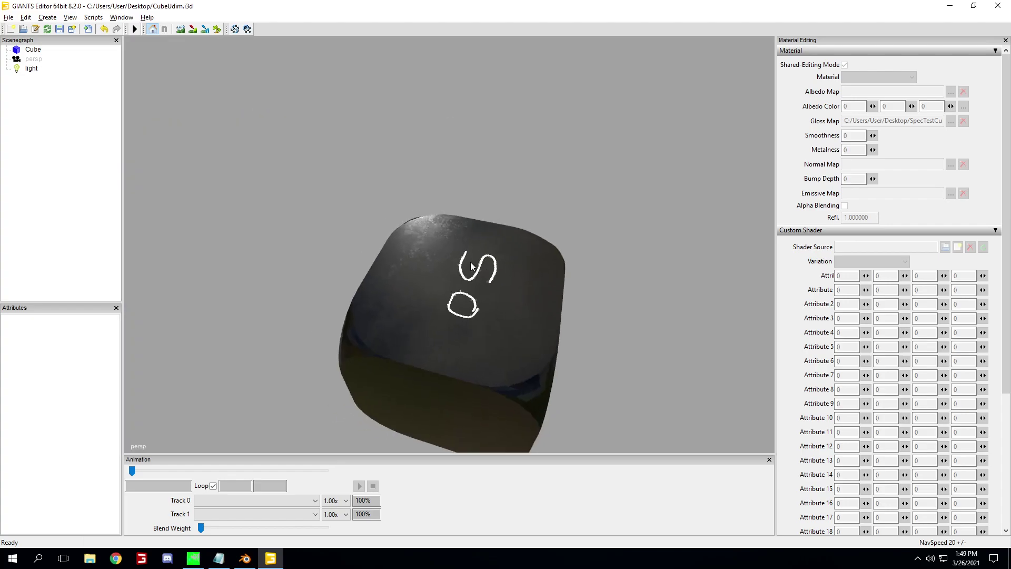
{"action": "scroll", "coordinate": [456, 229], "scroll_direction": "down", "scroll_amount": 5}
{"action": "scroll", "coordinate": [470, 189], "scroll_direction": "up", "scroll_amount": 5}
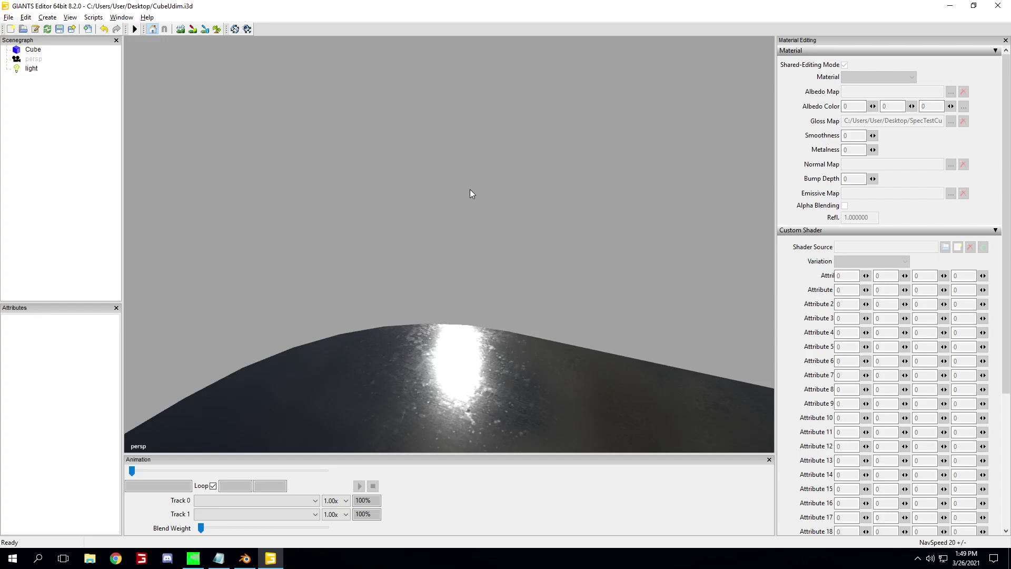
Examine the letters painted on the black cube's top face from farther away and close up
{"action": "scroll", "coordinate": [463, 246], "scroll_direction": "down", "scroll_amount": 5}
{"action": "left_click_drag", "start_coordinate": [463, 241], "coordinate": [539, 337], "text": "alt"}
{"action": "scroll", "coordinate": [526, 343], "scroll_direction": "down", "scroll_amount": 5}
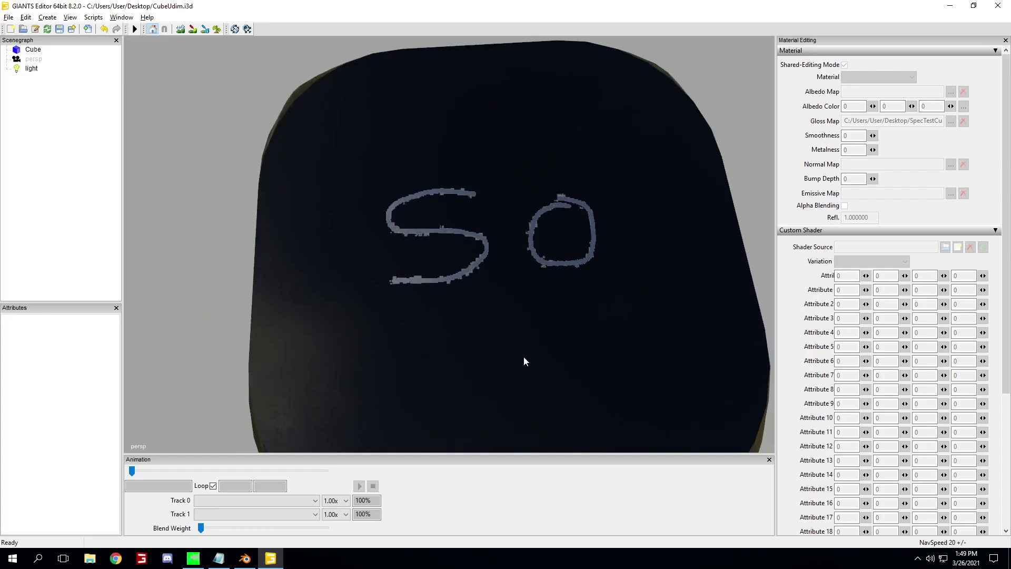
{"action": "middle_click_drag", "start_coordinate": [514, 358], "coordinate": [608, 341]}
{"action": "scroll", "coordinate": [535, 342], "scroll_direction": "up", "scroll_amount": 5}
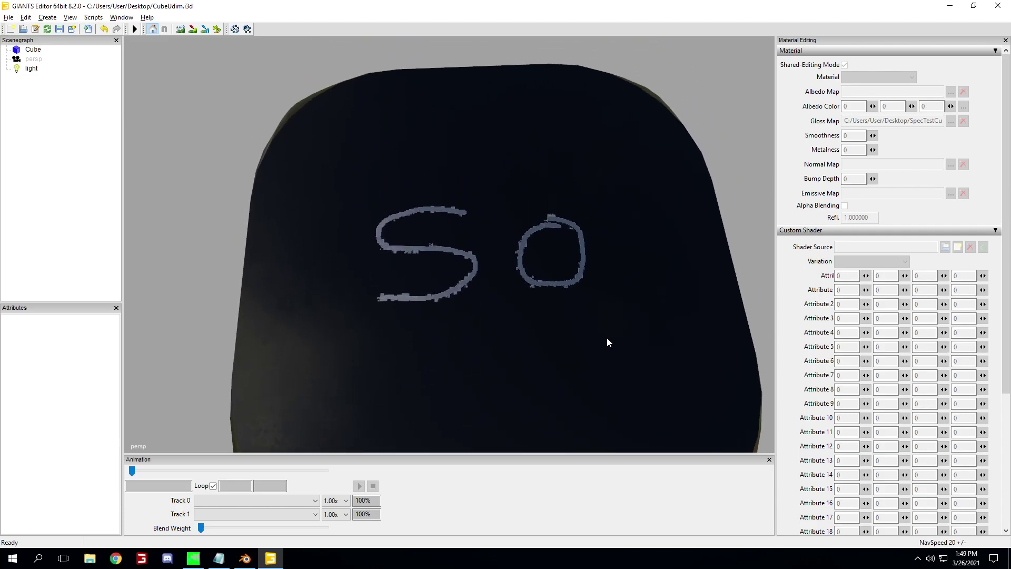
{"action": "scroll", "coordinate": [614, 332], "scroll_direction": "up", "scroll_amount": 3}
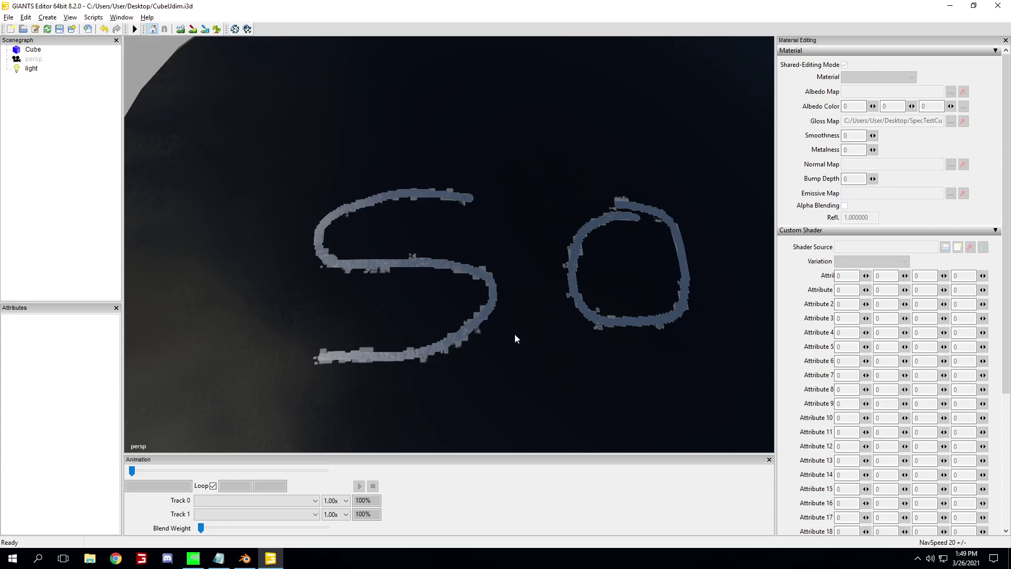
{"action": "scroll", "coordinate": [514, 333], "scroll_direction": "down", "scroll_amount": 3}
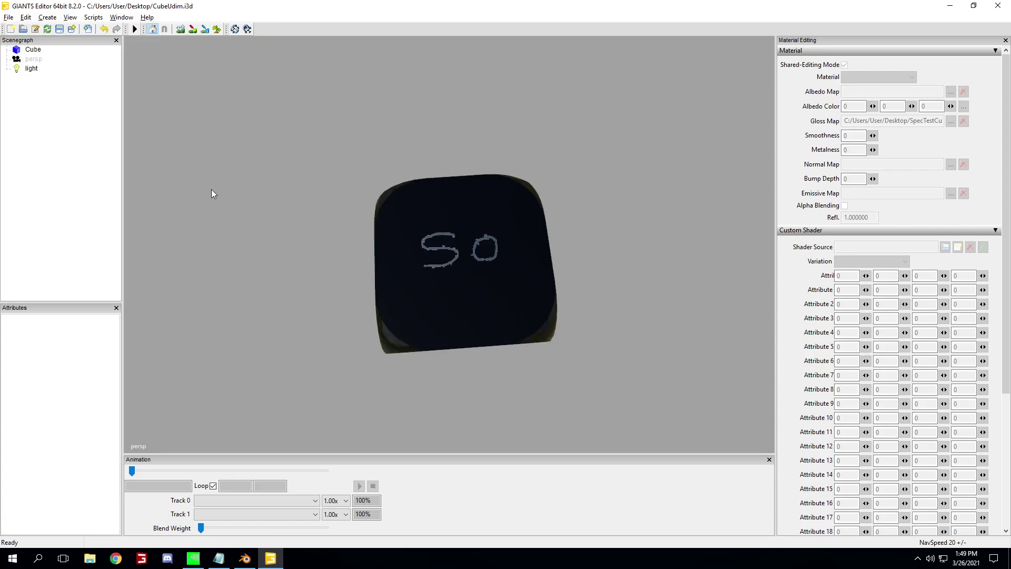
Check the cube's shape attributes and its SpecTest material settings, and clear the selection
{"action": "left_click", "coordinate": [433, 226]}
{"action": "left_click", "coordinate": [48, 319]}
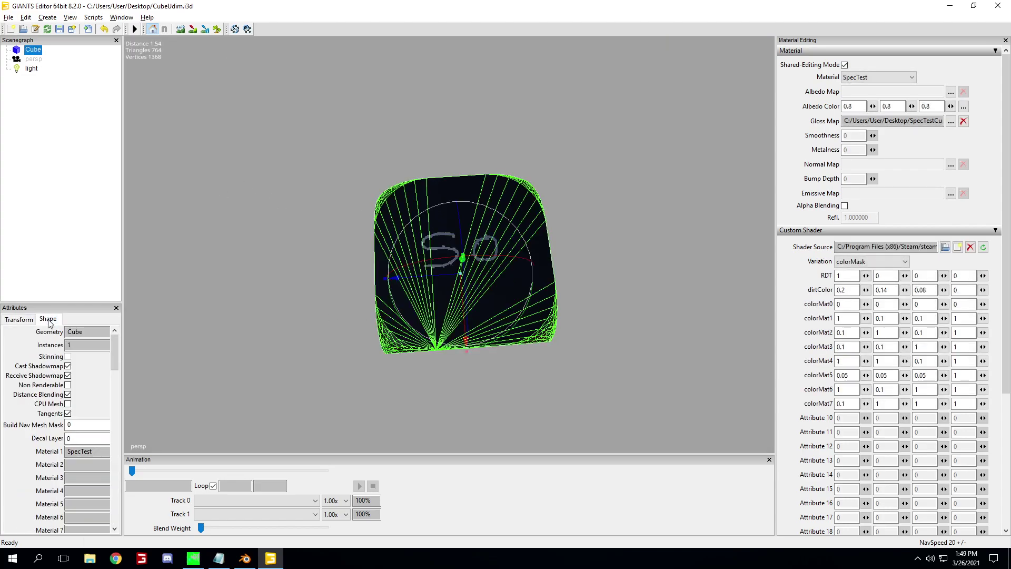
{"action": "left_click", "coordinate": [76, 244]}
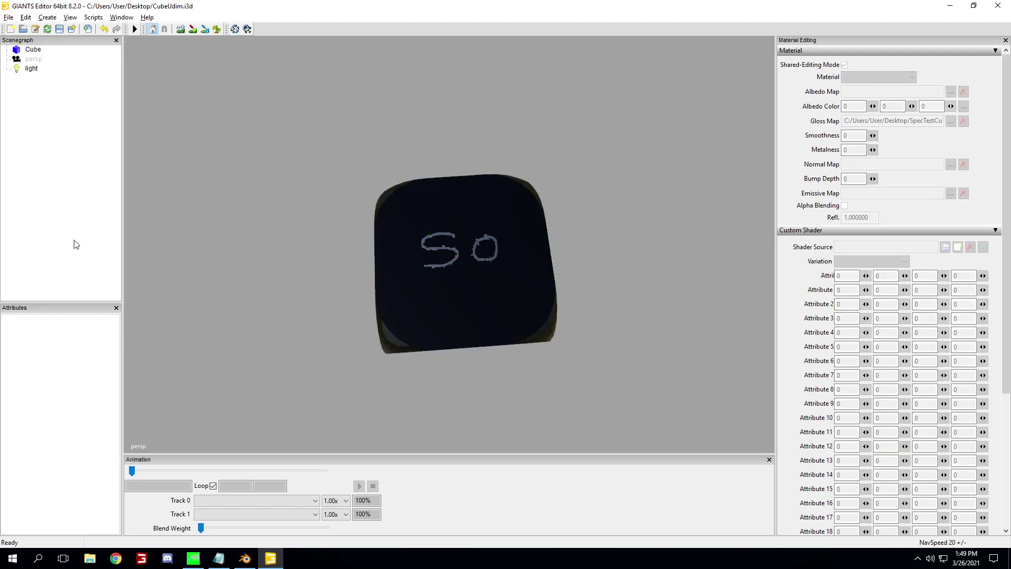